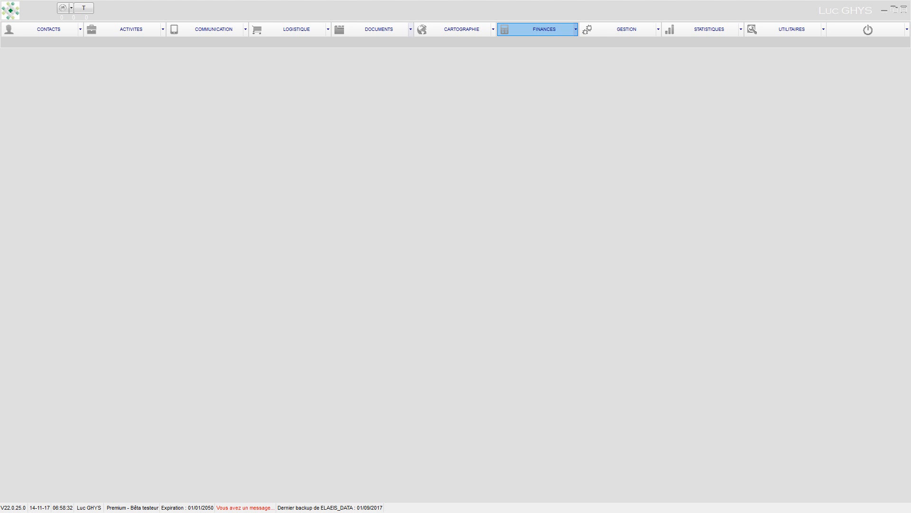
# - Browse the GED from the VOITURE cabinet to the LAND ROVER binder's dividers, then return to the cabinet list
pyautogui.click(379, 30)
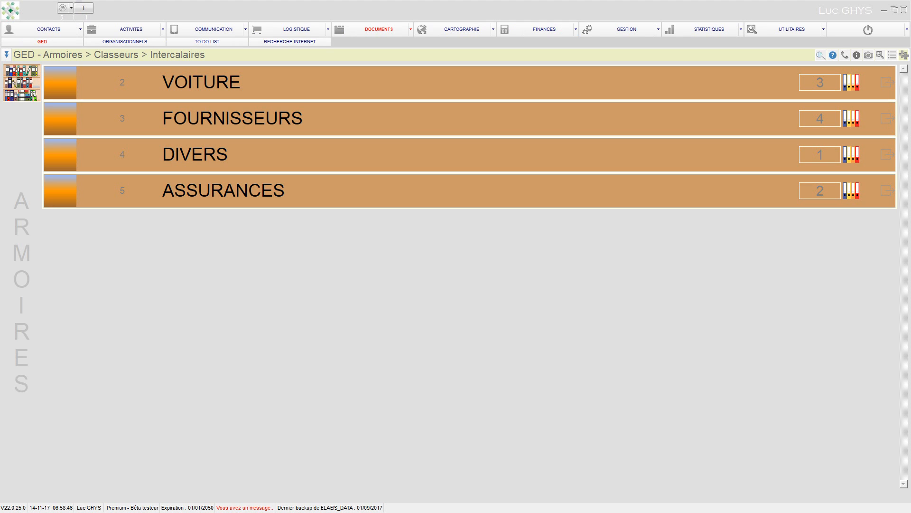
pyautogui.click(851, 83)
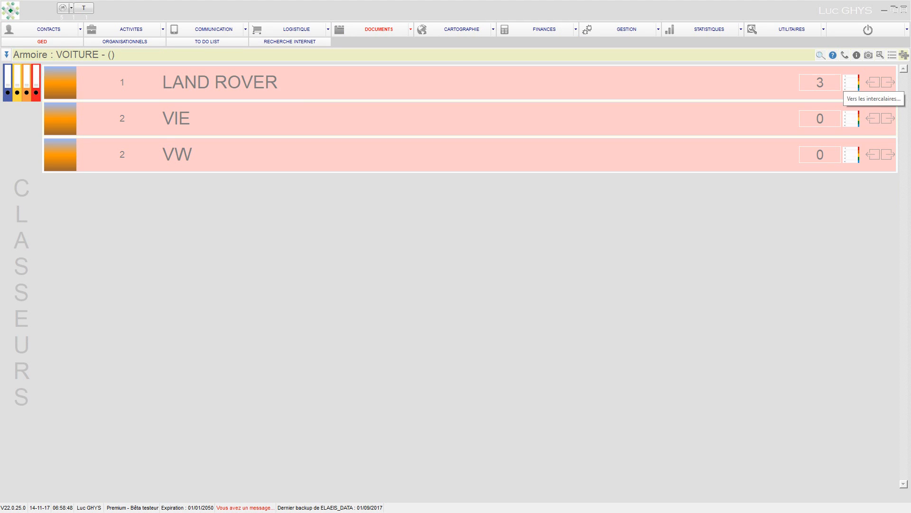
pyautogui.click(851, 82)
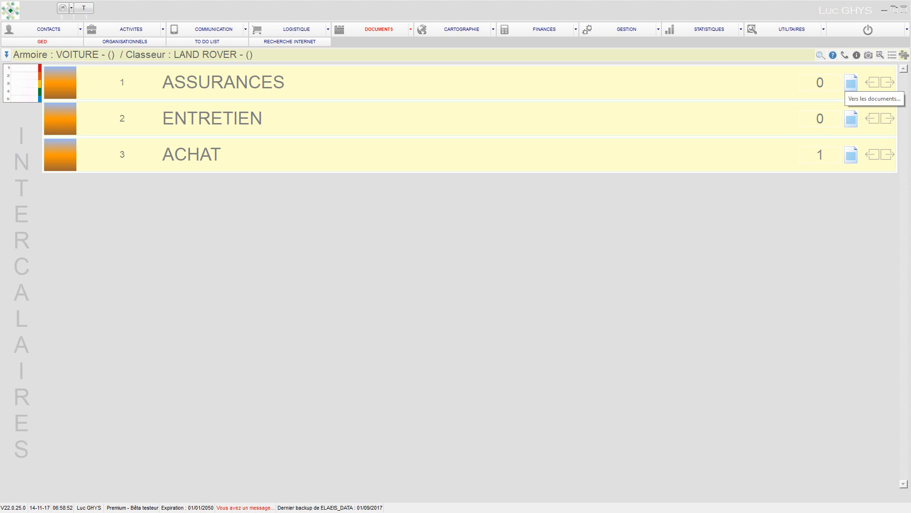
pyautogui.click(873, 83)
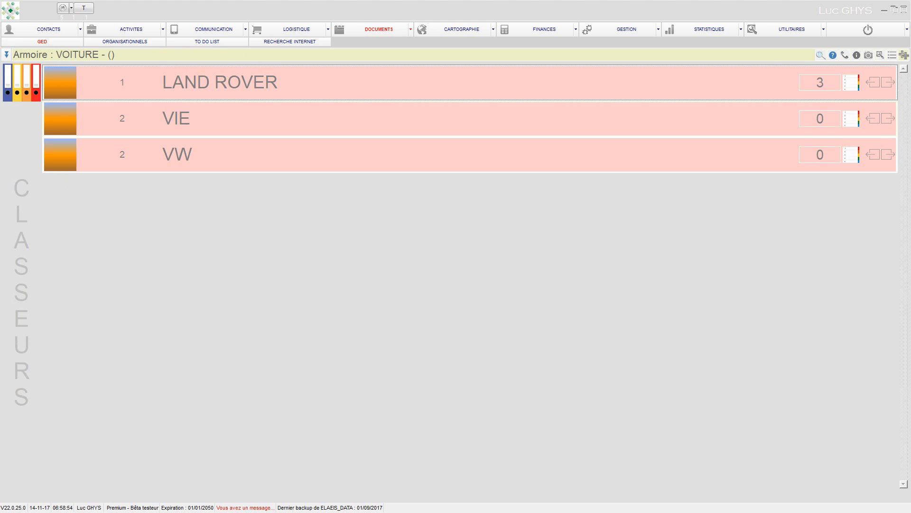
pyautogui.click(872, 82)
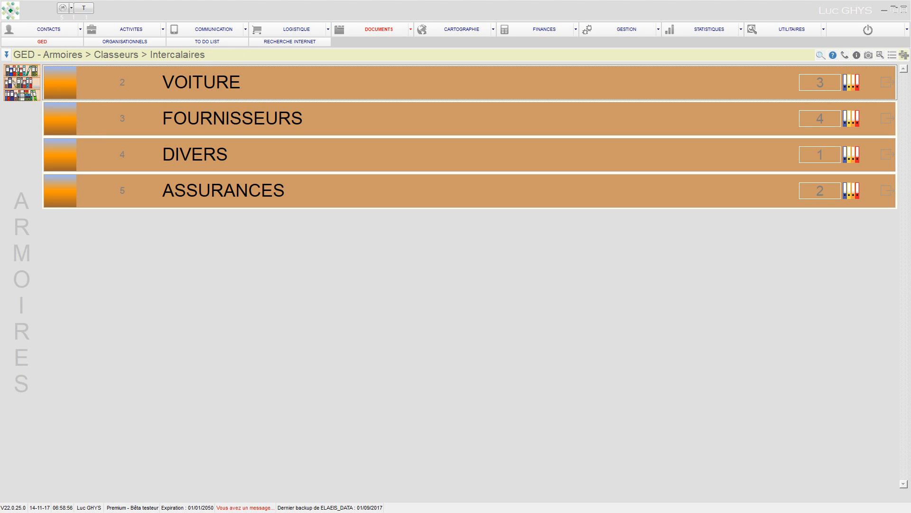
pyautogui.click(7, 55)
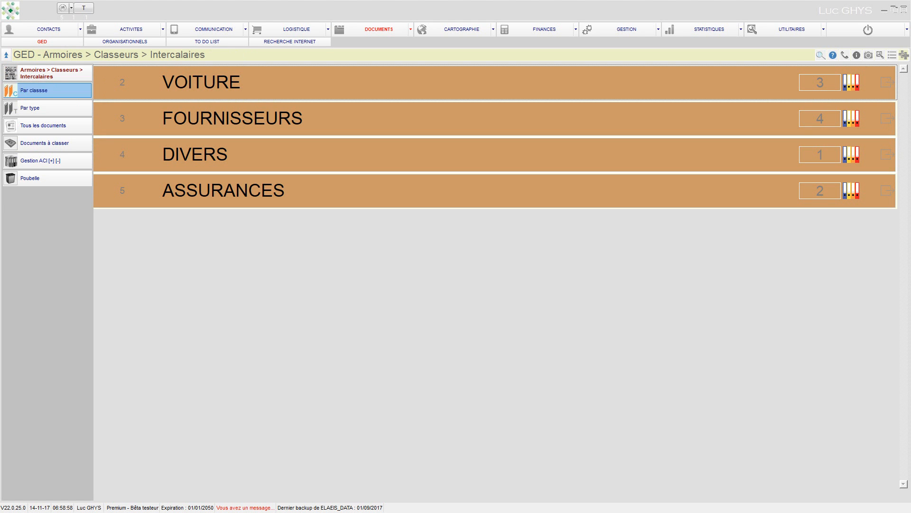
pyautogui.click(47, 73)
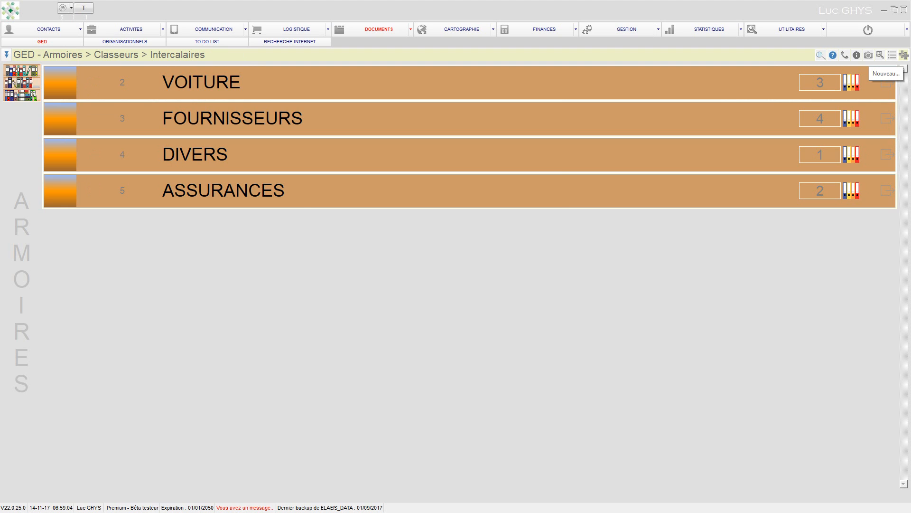
# - Create a cabinet named BROLS with a lime-green background colour and the description "A classer"
pyautogui.click(904, 55)
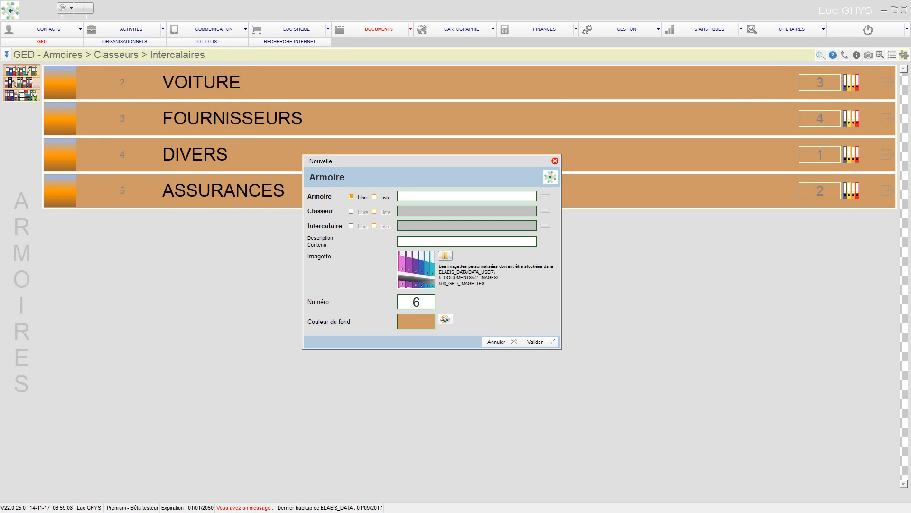
pyautogui.press('capslock')
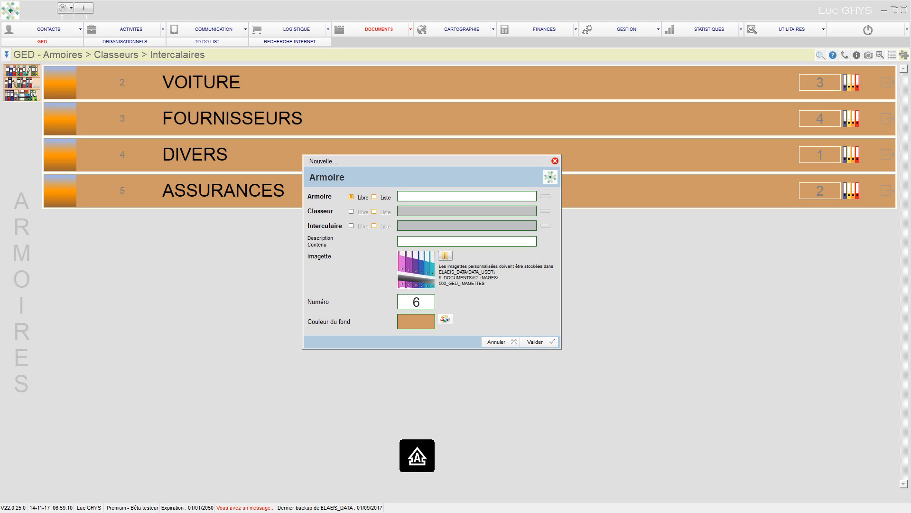
pyautogui.write('BROLS')
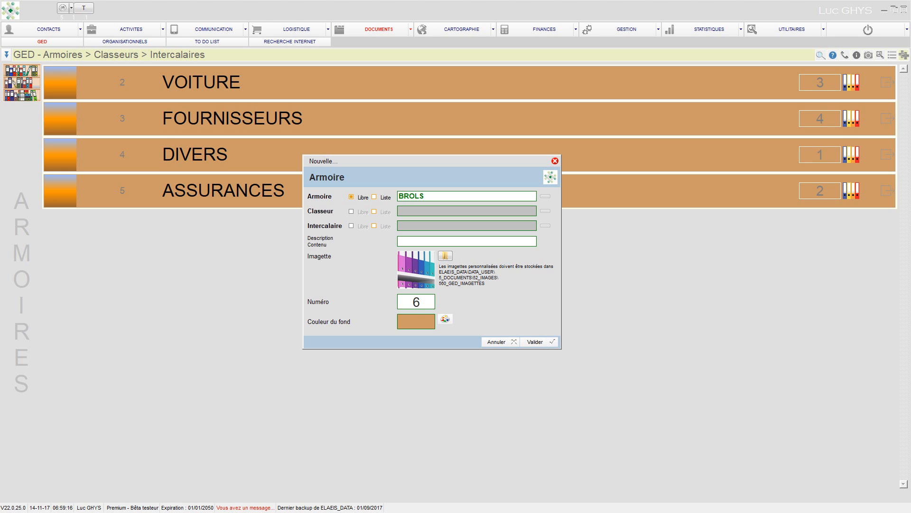
pyautogui.click(445, 318)
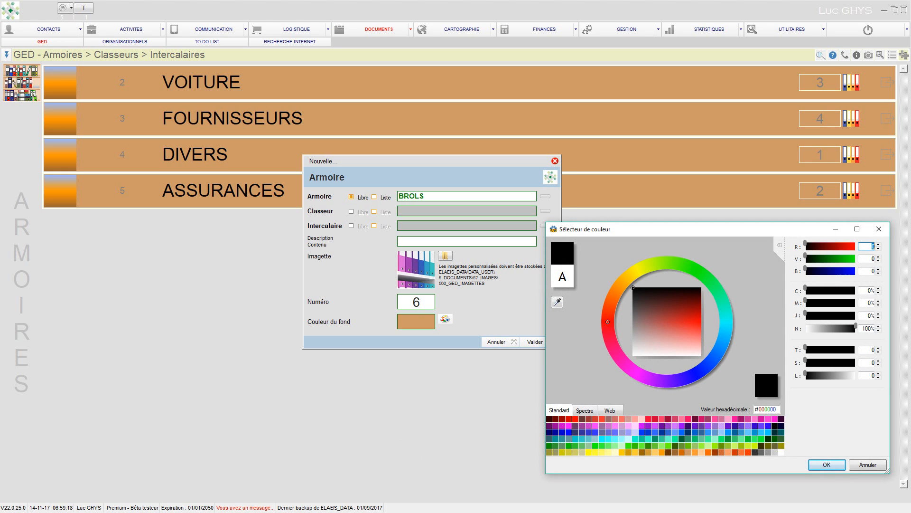
pyautogui.click(650, 265)
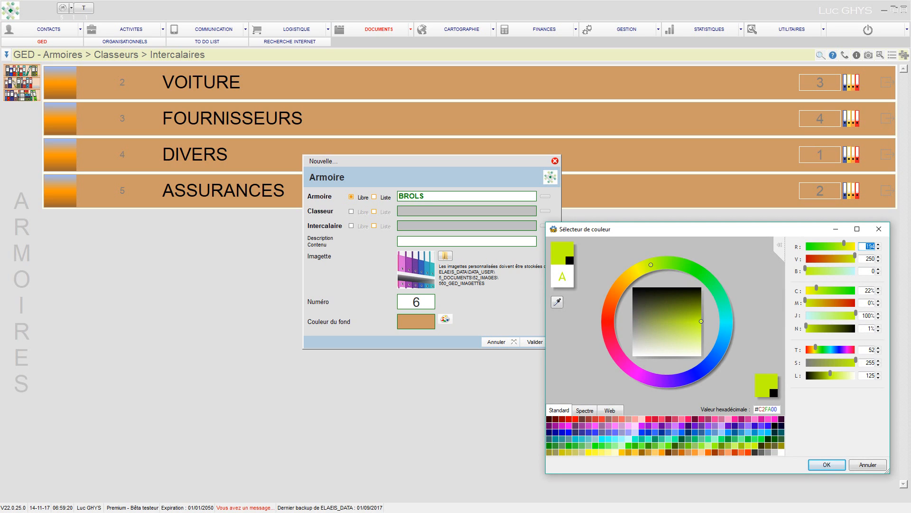
pyautogui.click(691, 332)
pyautogui.click(826, 464)
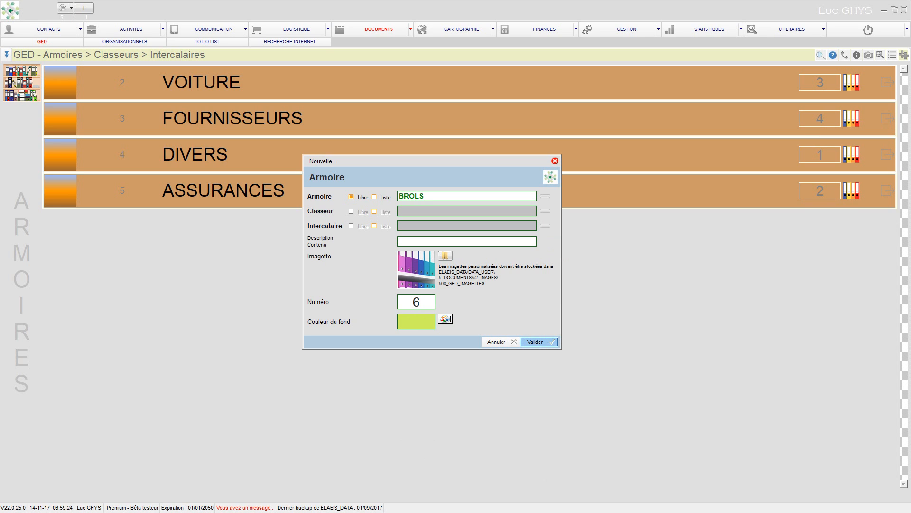
pyautogui.click(467, 241)
pyautogui.write('A class')
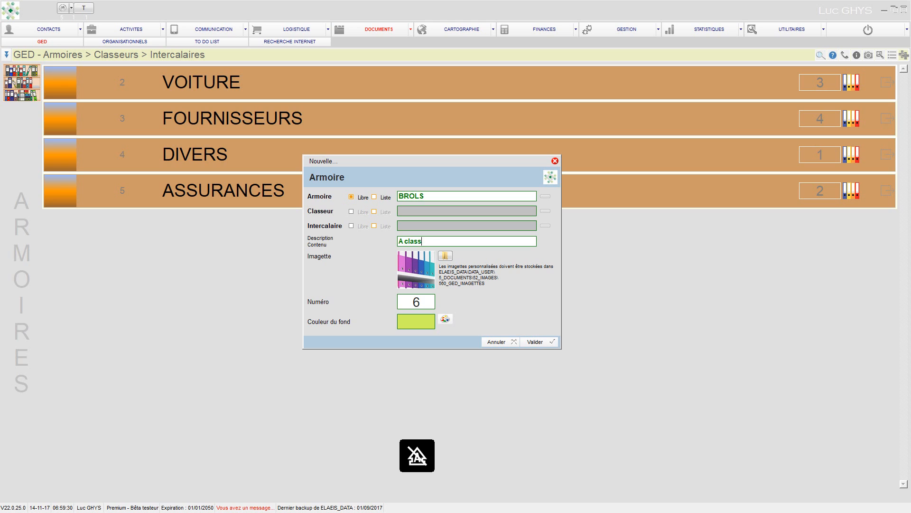
pyautogui.write('er')
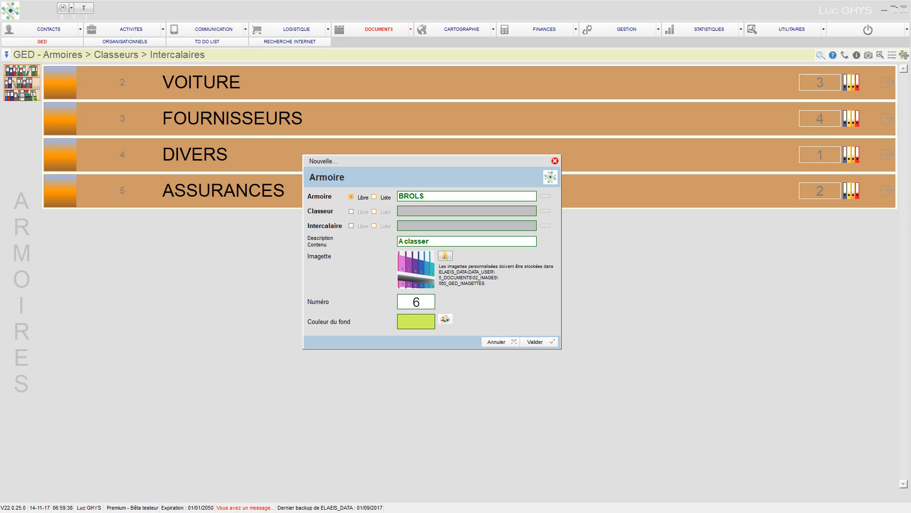
pyautogui.click(536, 341)
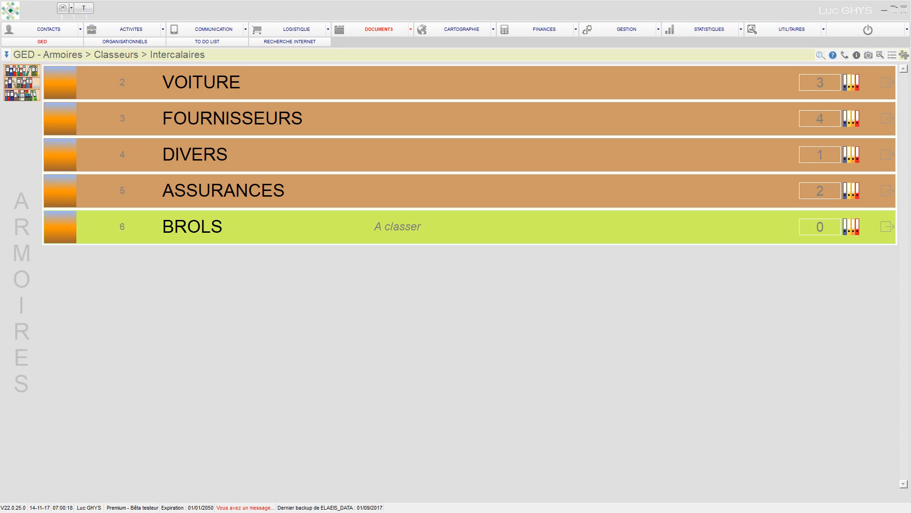
# - Add a binder named CARAVANE with the description "La grande" to the VOITURE cabinet
pyautogui.click(851, 82)
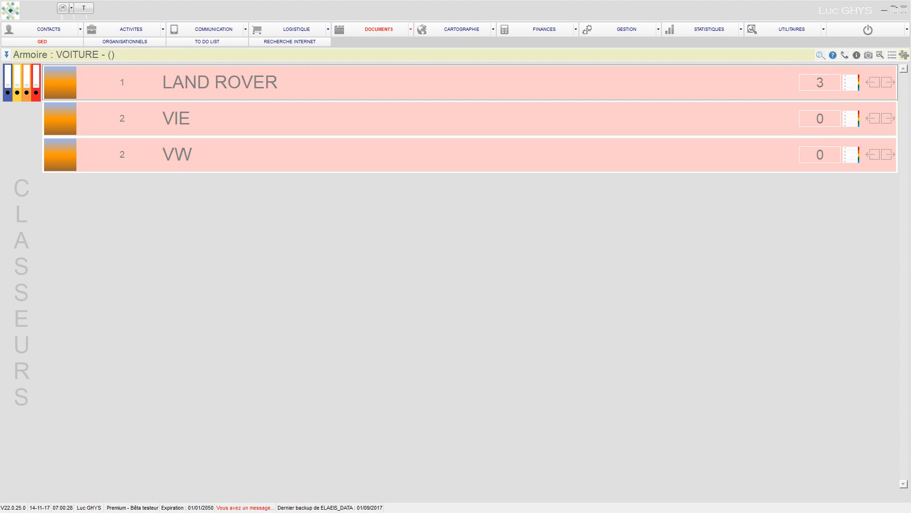
pyautogui.click(905, 55)
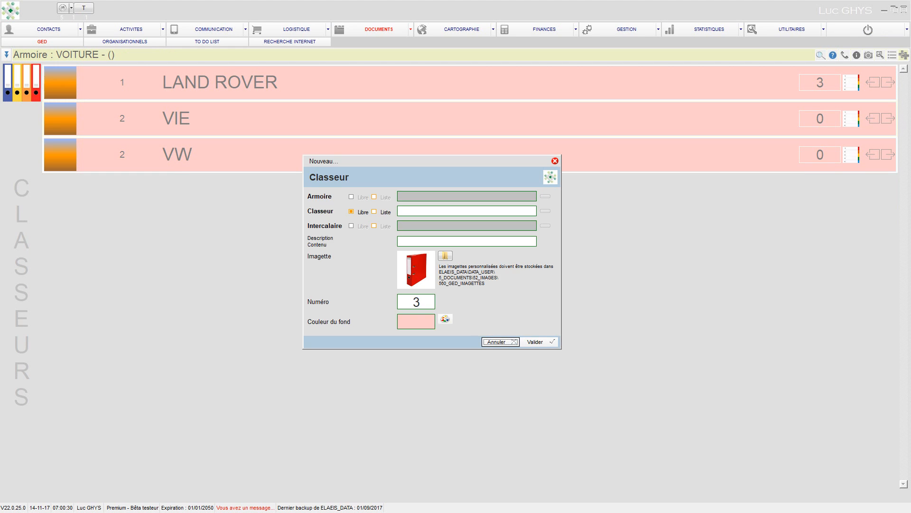
pyautogui.click(447, 211)
pyautogui.press('capslock')
pyautogui.write('CARAVANE')
pyautogui.press('capslock')
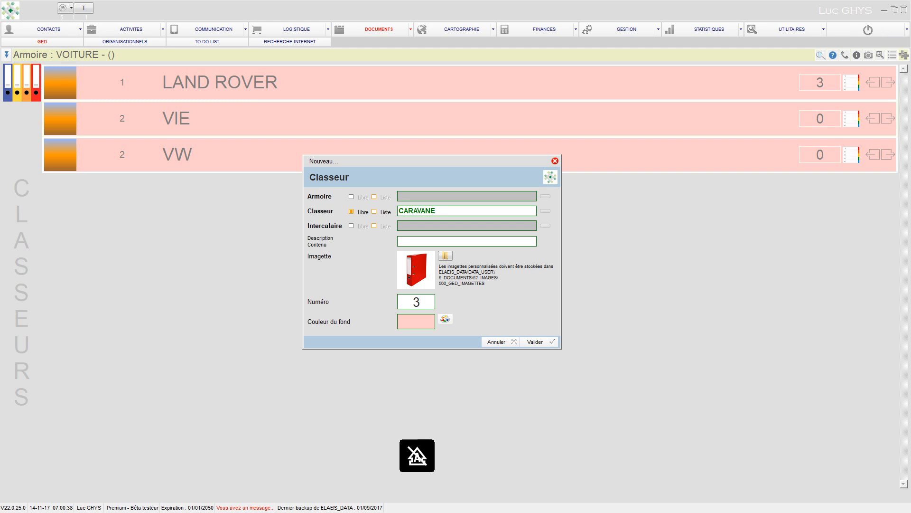
pyautogui.write('-')
pyautogui.write('La grande')
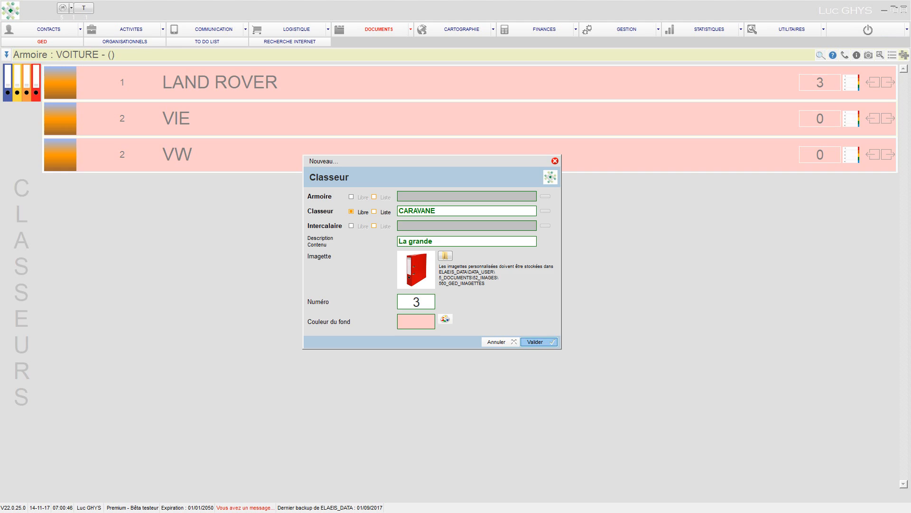
pyautogui.click(539, 341)
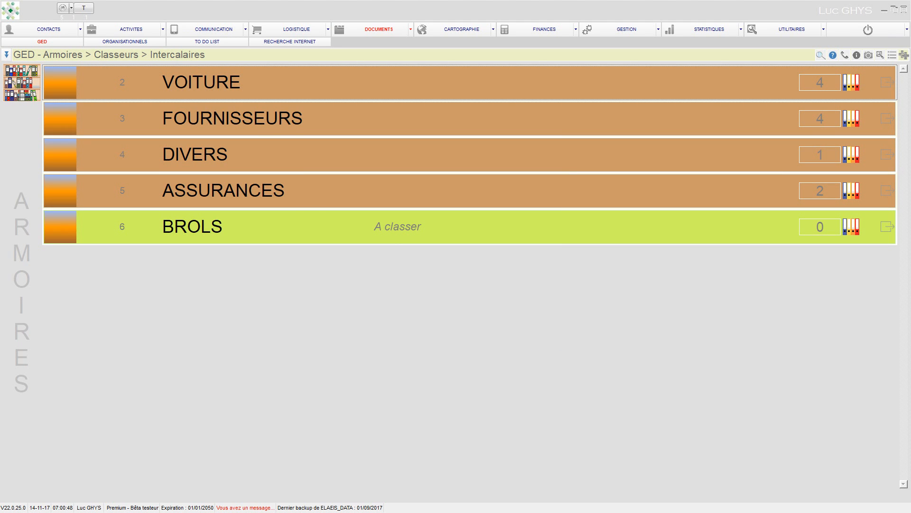
# - Add a divider named REPARATION to the LAND ROVER binder in the VOITURE cabinet
pyautogui.click(851, 82)
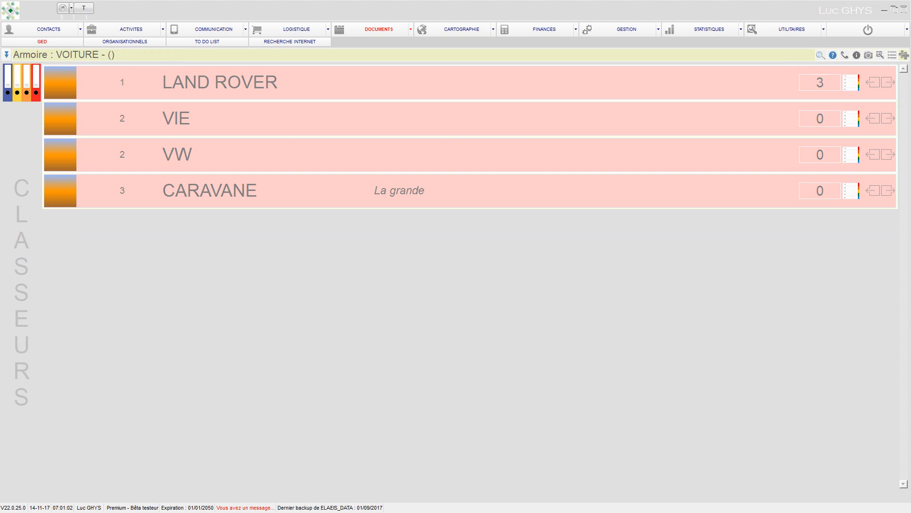
pyautogui.click(851, 83)
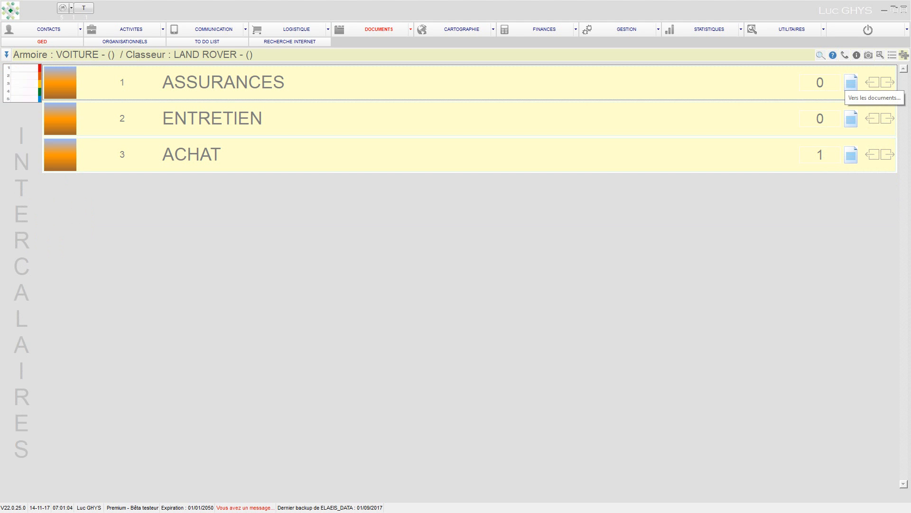
pyautogui.click(905, 55)
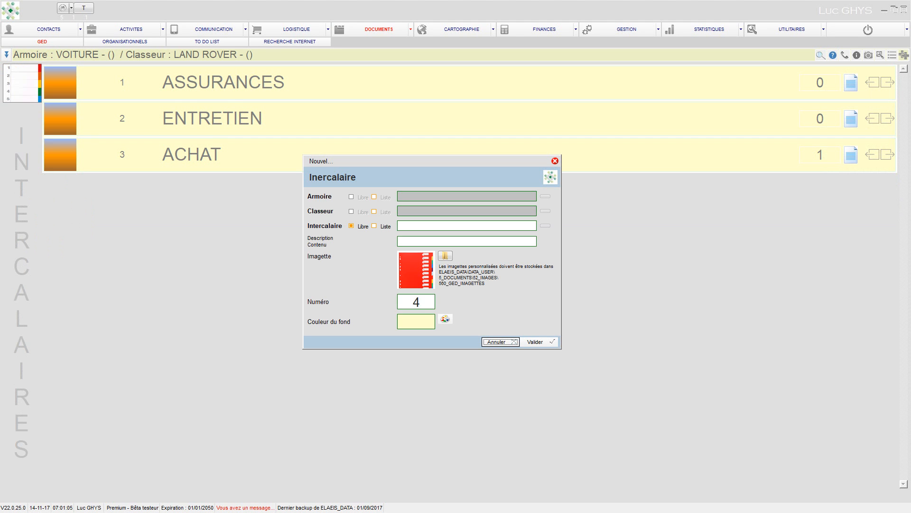
pyautogui.click(427, 226)
pyautogui.press('capslock')
pyautogui.write('REPARATION')
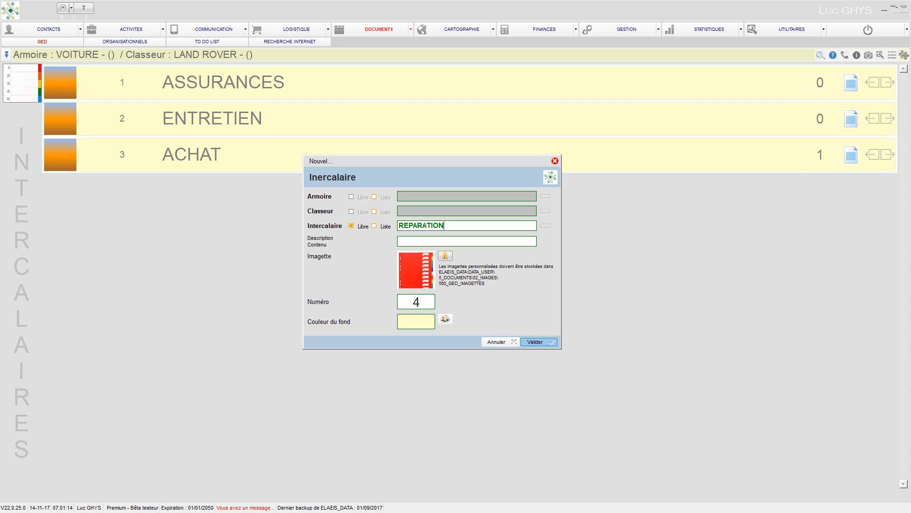
pyautogui.click(539, 342)
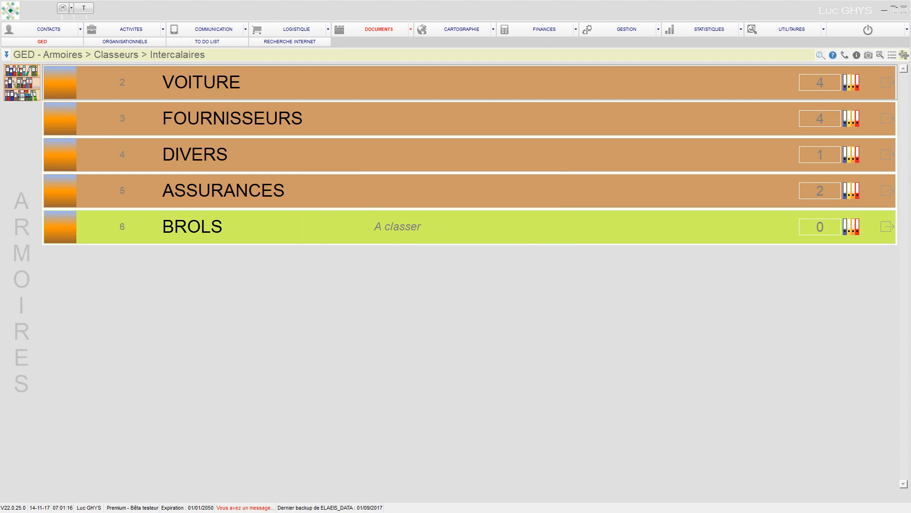
# - Open the FACTURE ACHAT LR document under VOITURE, LAND ROVER, ACHAT and set its class to Administratif and its type to Contrat
pyautogui.click(469, 82)
pyautogui.click(469, 82)
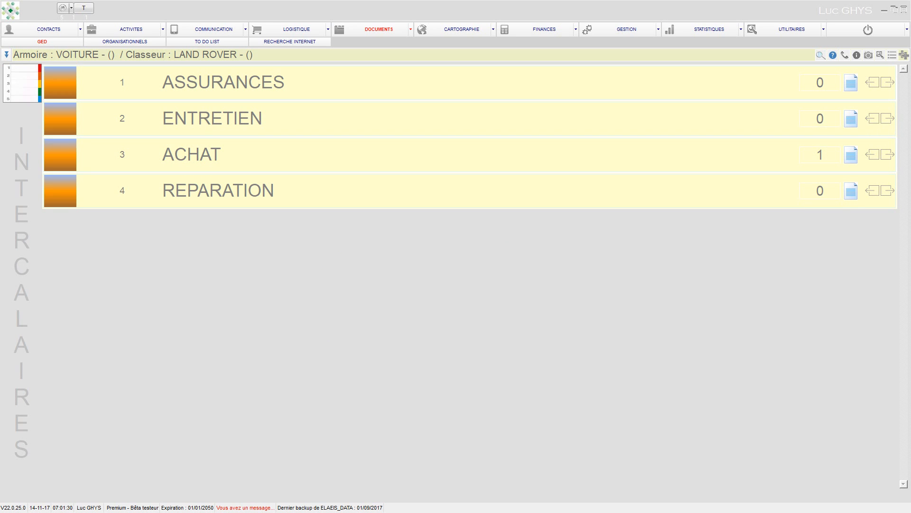
pyautogui.click(851, 155)
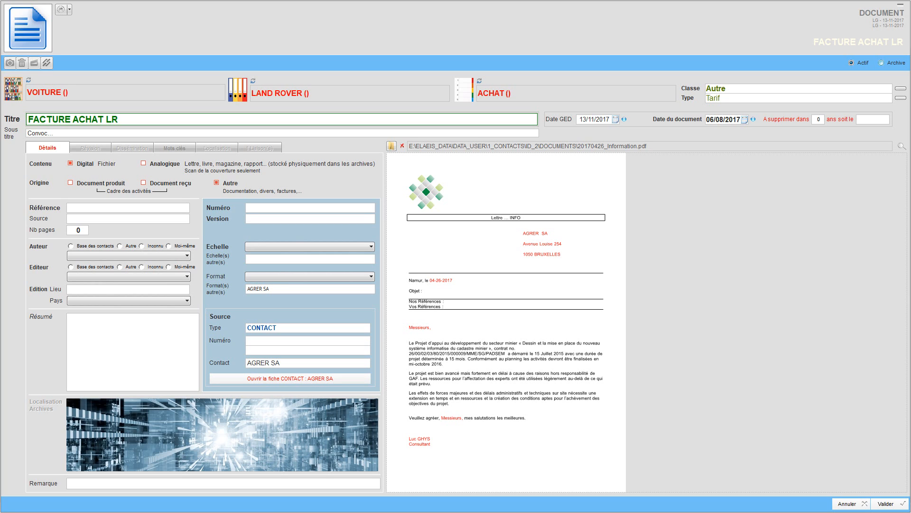
pyautogui.click(901, 88)
pyautogui.press('Escape')
pyautogui.click(900, 98)
pyautogui.click(901, 88)
pyautogui.click(901, 89)
pyautogui.press('Return')
pyautogui.click(900, 98)
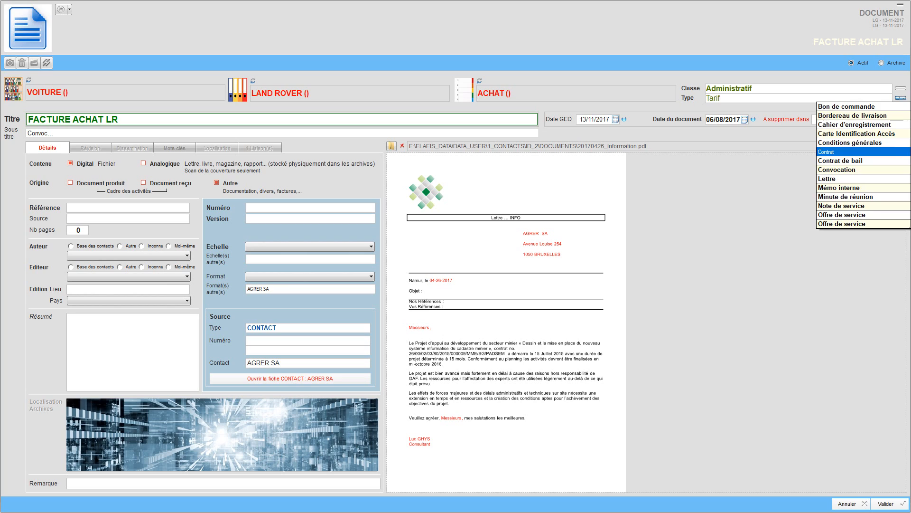
pyautogui.press('Return')
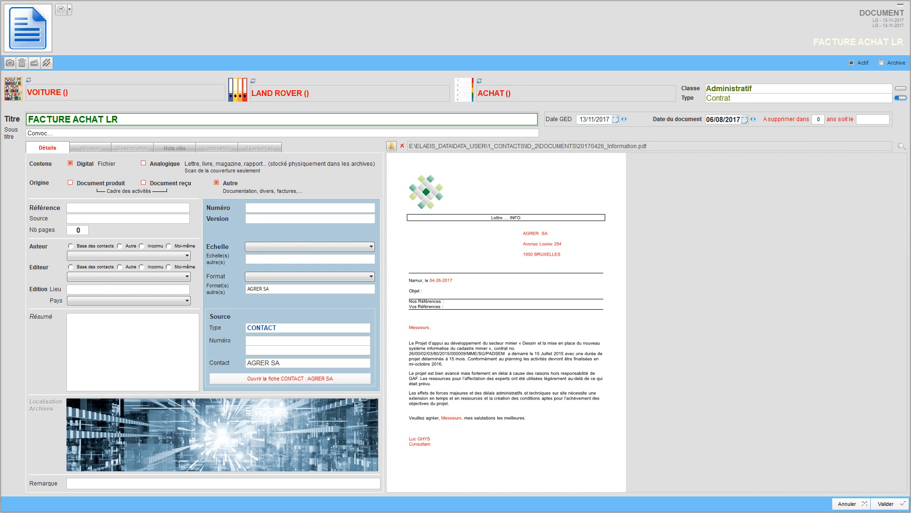
# - View the document's attached file 20170426_Information.pdf in the external viewer, then close it
pyautogui.moveTo(409, 146); pyautogui.dragTo(648, 146)
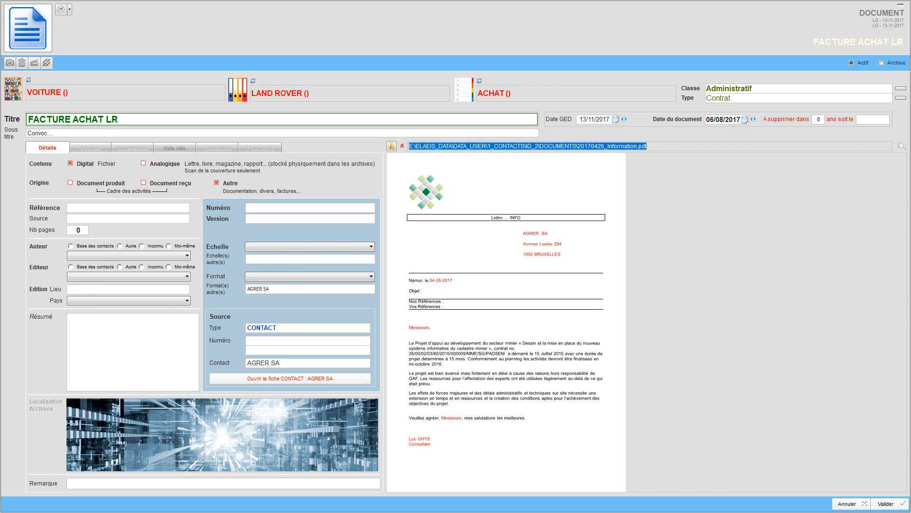
pyautogui.click(901, 146)
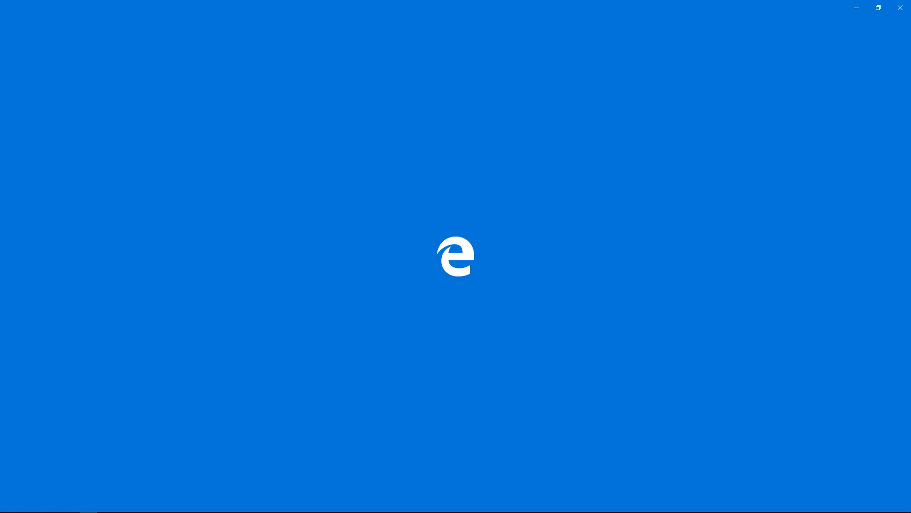
pyautogui.click(900, 8)
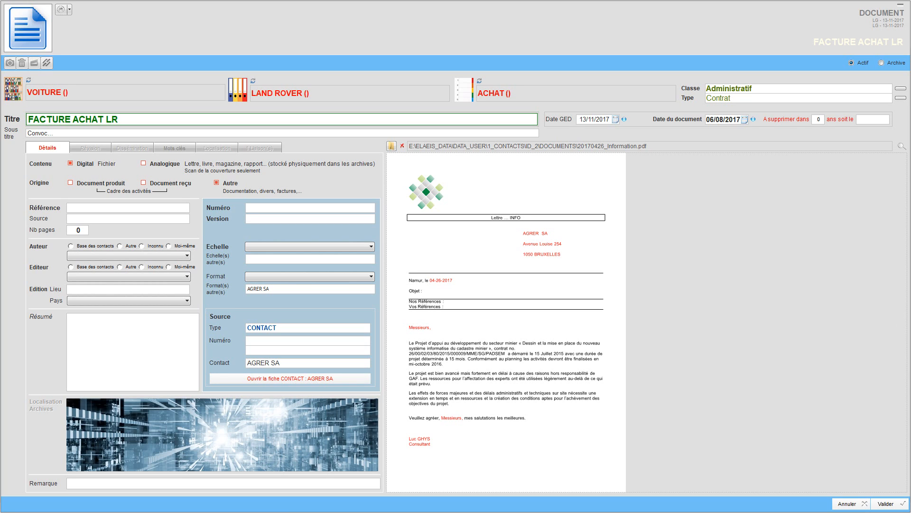
# - Request the AGRER SA contact record linked to the document, then save the document record
pyautogui.click(290, 378)
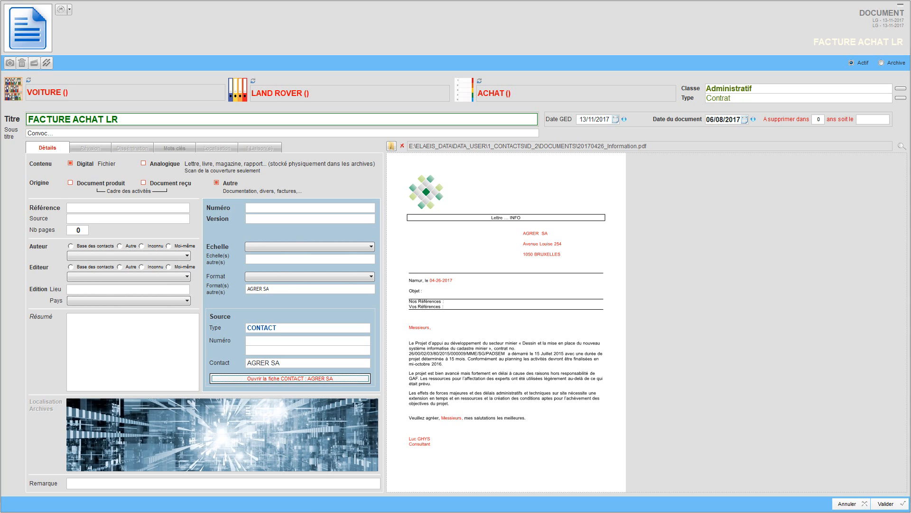
pyautogui.click(890, 504)
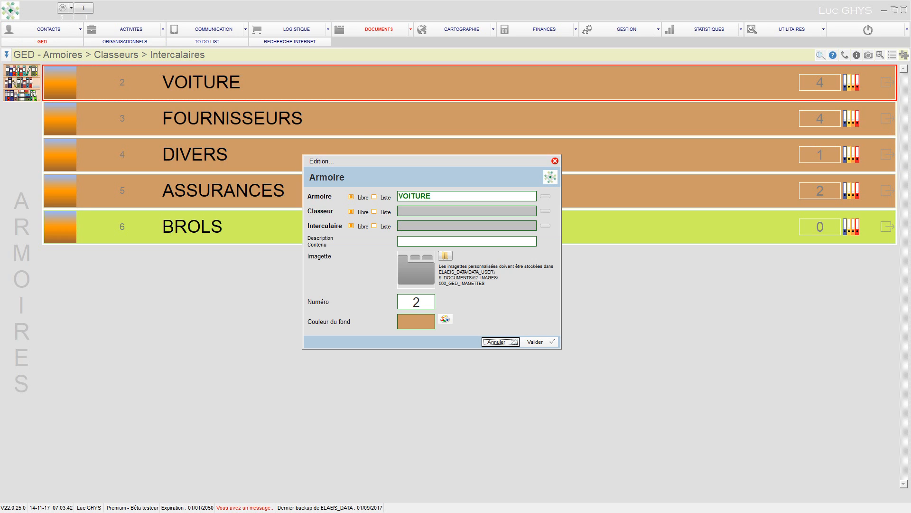
# - Rename the VOITURE cabinet as VOITURES and enter Catalogues as its content description
pyautogui.click(432, 196)
pyautogui.click(432, 196)
pyautogui.write('S')
pyautogui.press('capslock')
pyautogui.write('DEscri')
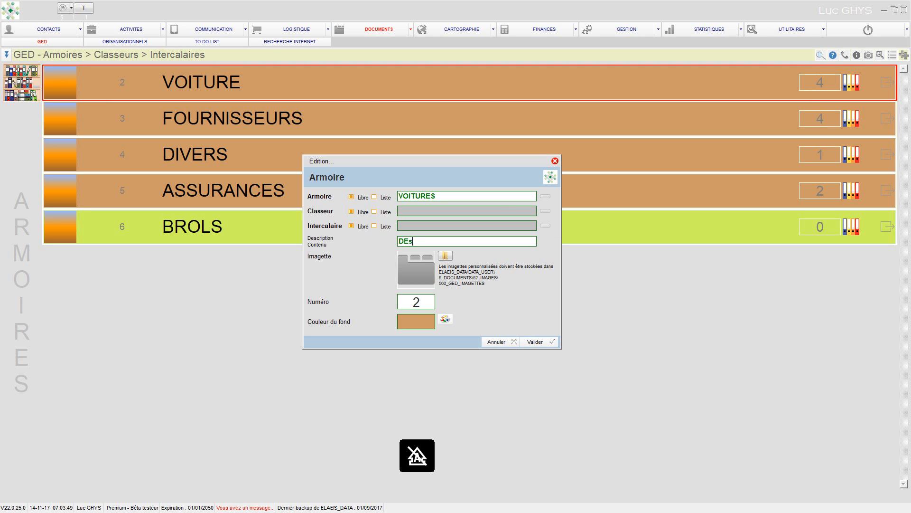
pyautogui.press('BackSpace')
pyautogui.press('BackSpace')
pyautogui.press('BackSpace')
pyautogui.press('BackSpace')
pyautogui.press('BackSpace')
pyautogui.press('BackSpace')
pyautogui.write('Catalogues')
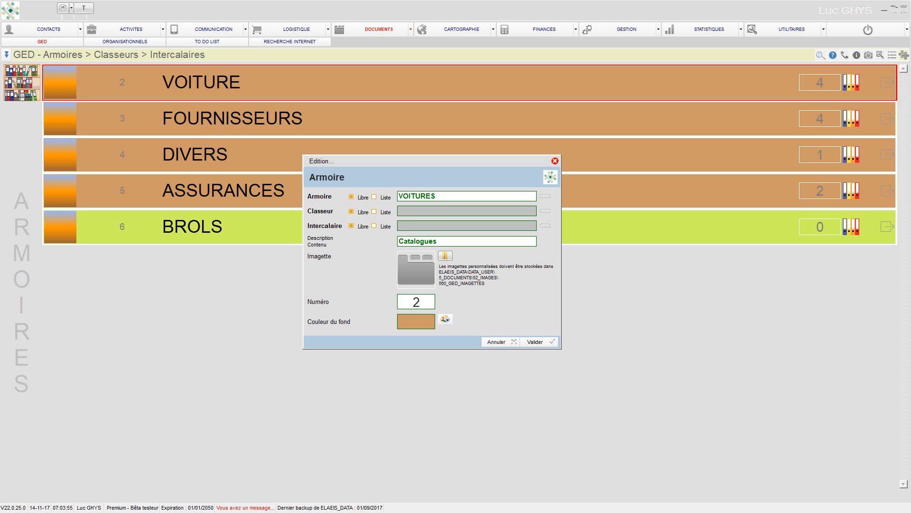
# - Set the cabinet's number to 7 and its background colour to light orange #EFBD98, and save the changes
pyautogui.click(417, 302)
pyautogui.write('7')
pyautogui.click(445, 319)
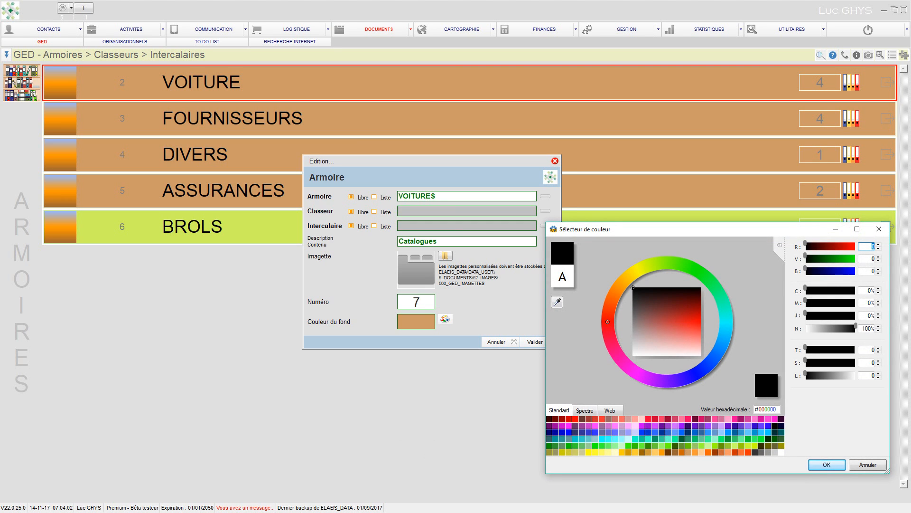
pyautogui.click(614, 295)
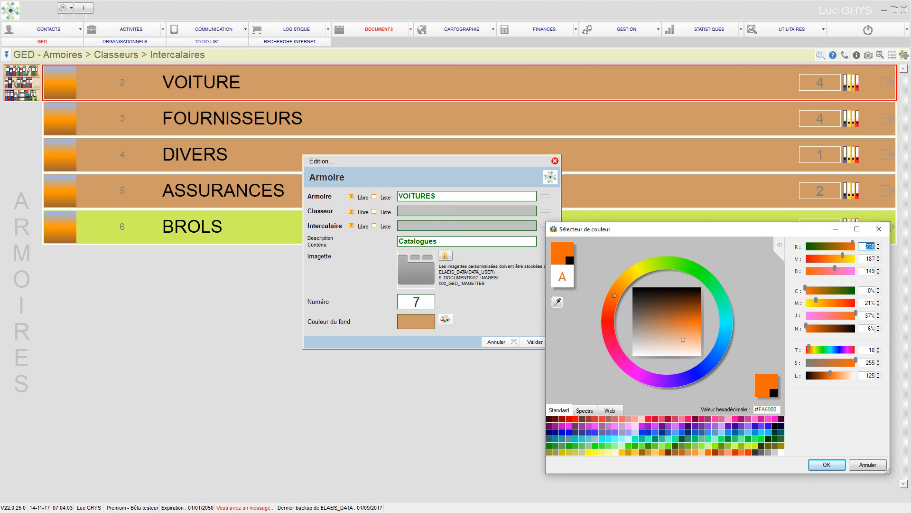
pyautogui.click(683, 340)
pyautogui.click(826, 464)
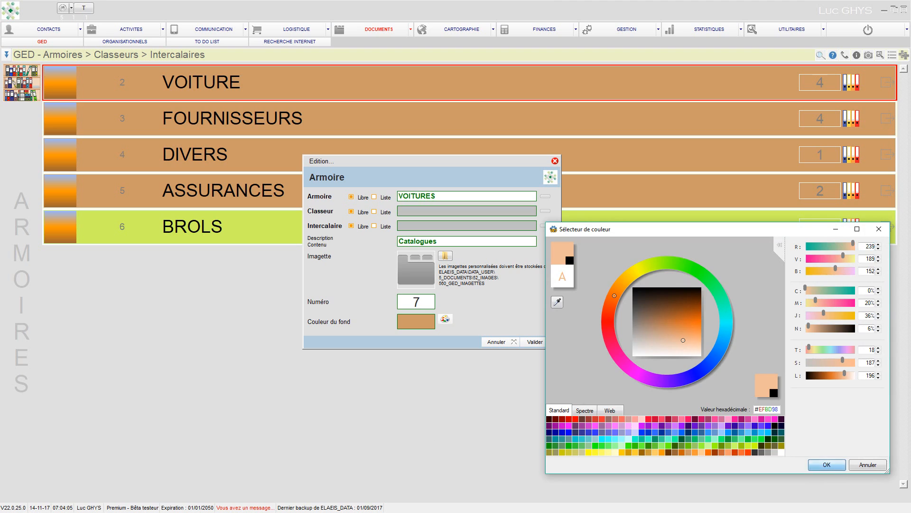
pyautogui.press('Return')
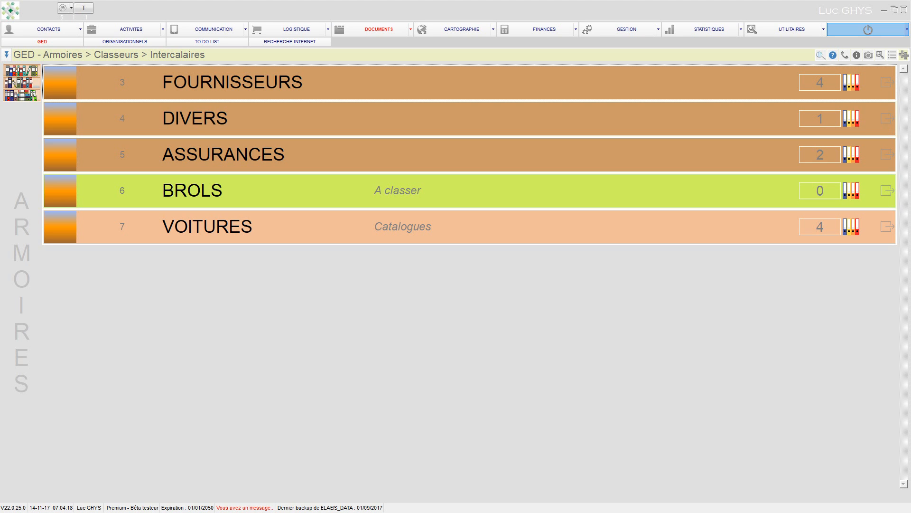
# - Look through the binders of the FOURNISSEURS cabinet and the dividers of its first binder, and return to the cabinet list
pyautogui.click(851, 82)
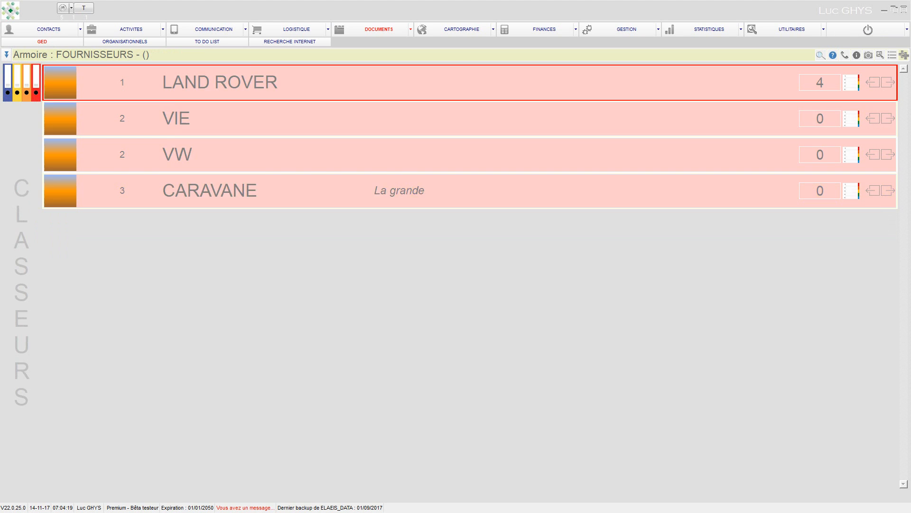
pyautogui.click(851, 84)
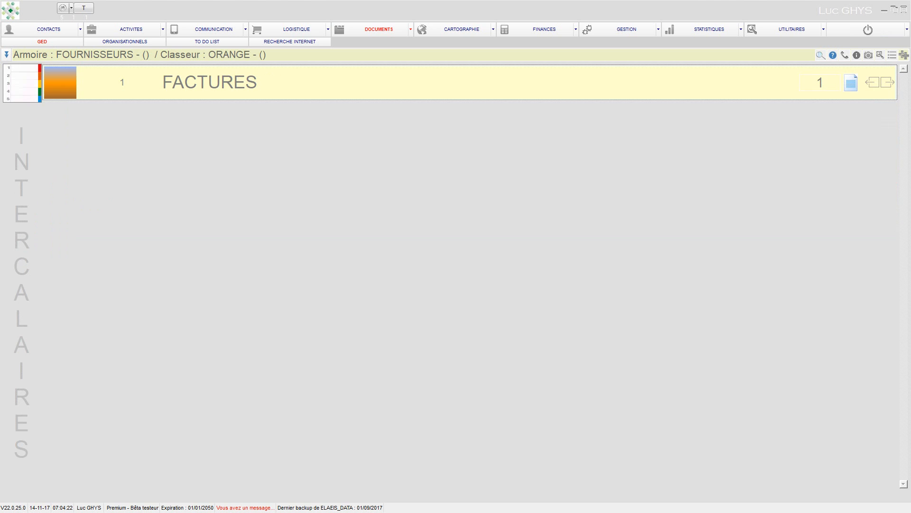
pyautogui.press('Escape')
pyautogui.press('Escape')
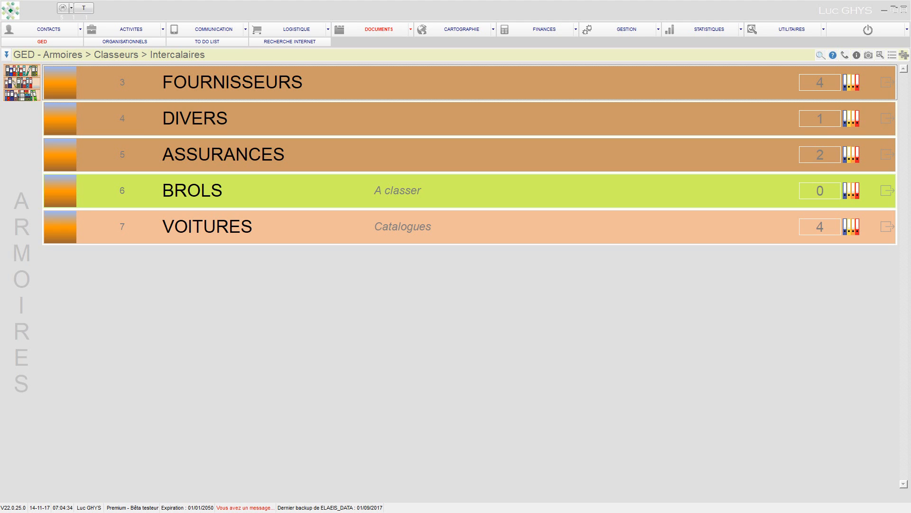
# - View the Gestion ACI tree and the Documents parameters with the cabinet, binder and divider colours, and leave the parameters
pyautogui.click(6, 55)
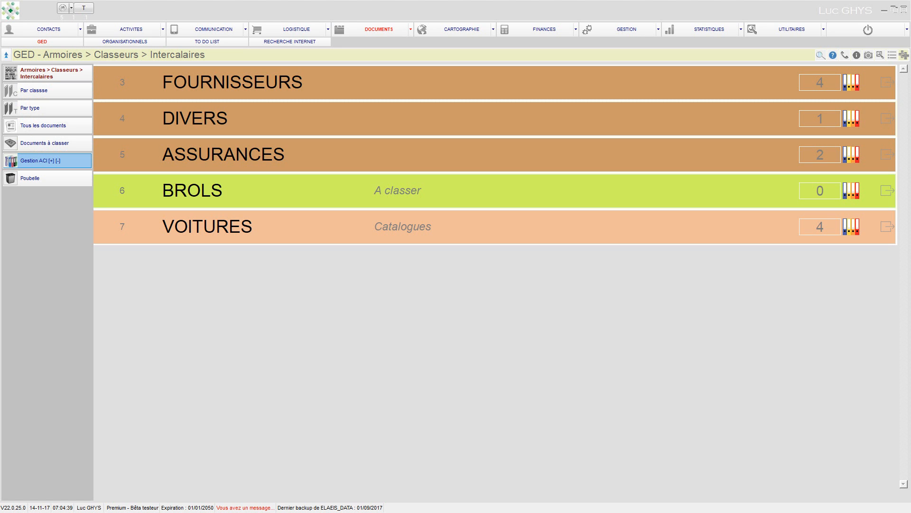
pyautogui.click(41, 161)
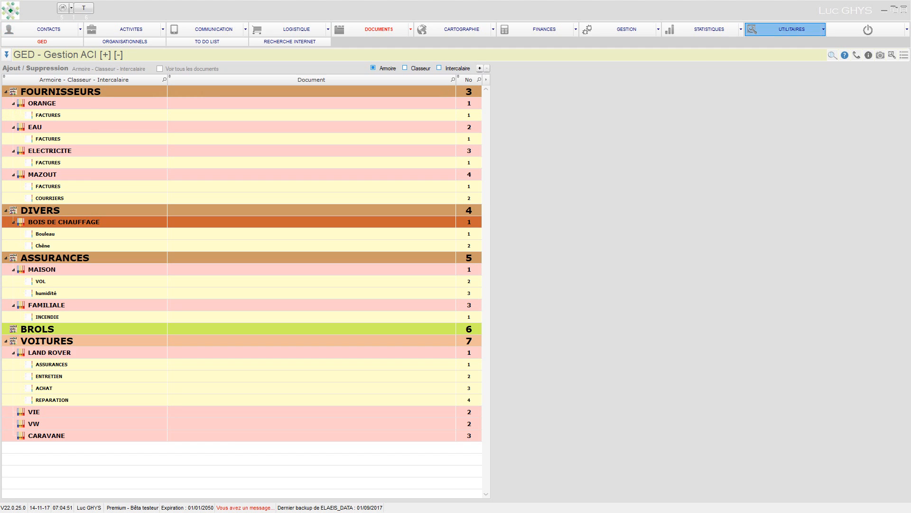
pyautogui.click(791, 29)
pyautogui.click(125, 41)
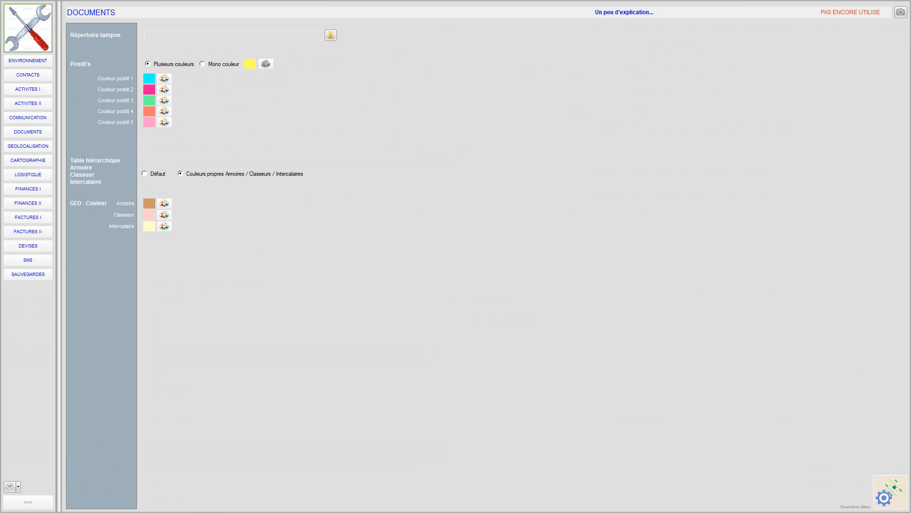
pyautogui.click(28, 502)
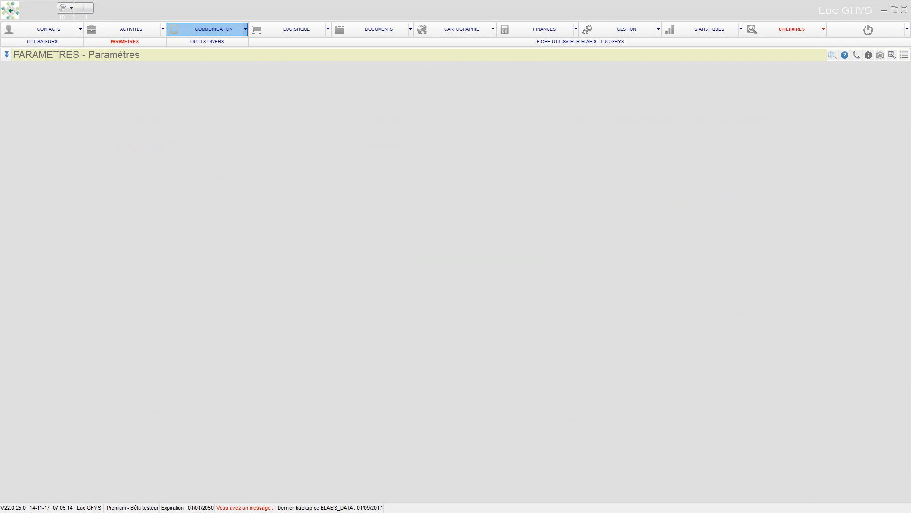
# - Return to the Gestion ACI tree of the GED and show all documents in it
pyautogui.click(291, 29)
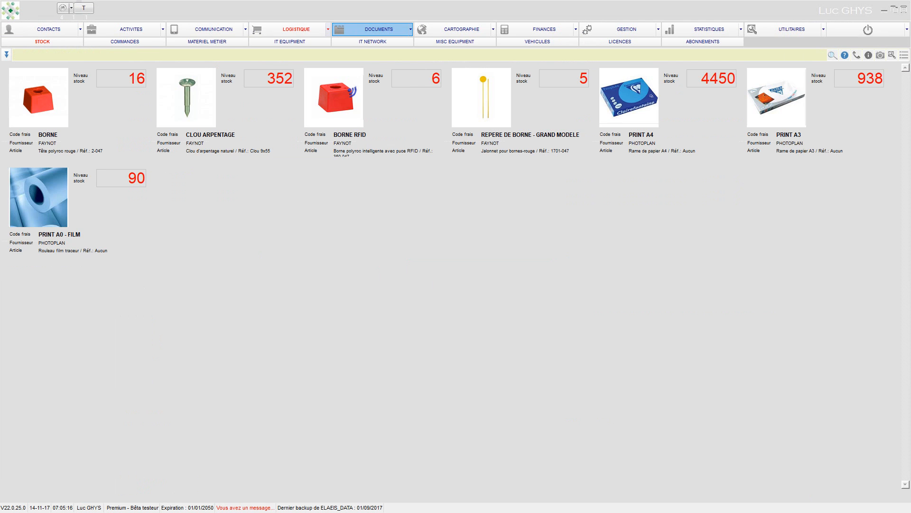
pyautogui.click(379, 29)
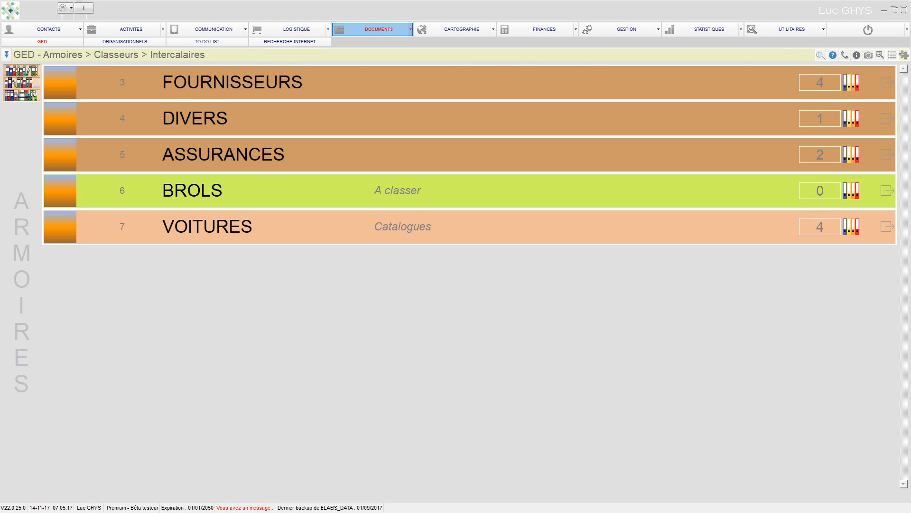
pyautogui.click(6, 55)
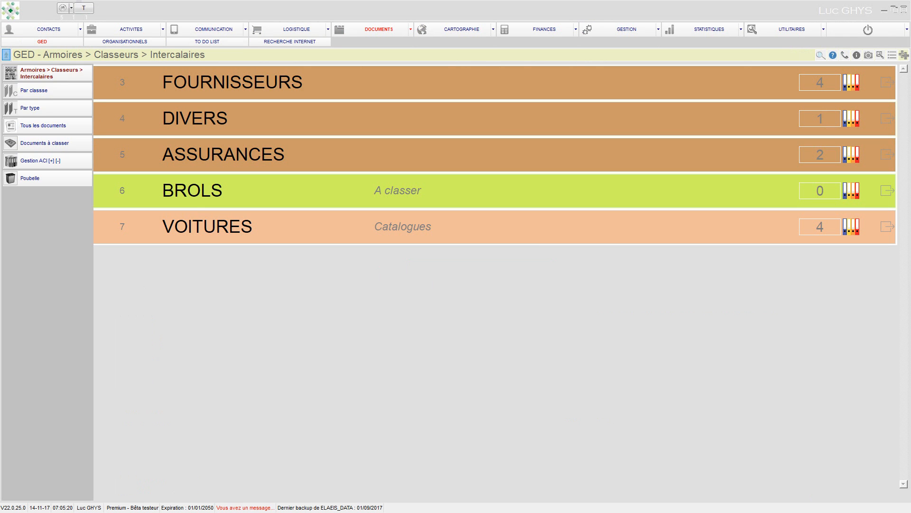
pyautogui.click(40, 160)
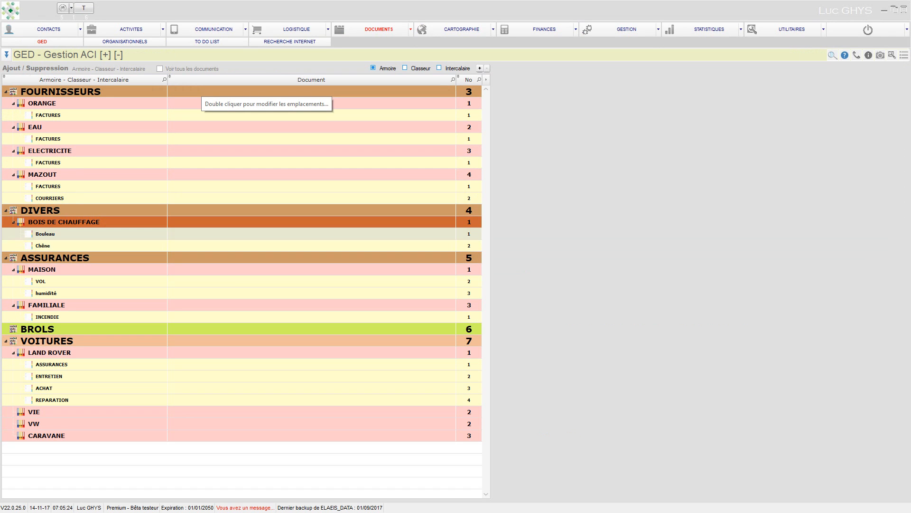
pyautogui.click(45, 234)
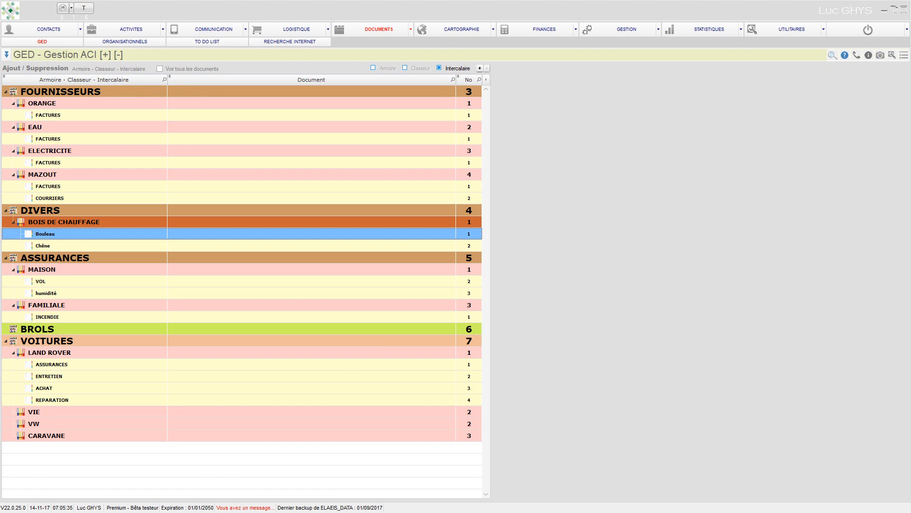
pyautogui.click(160, 69)
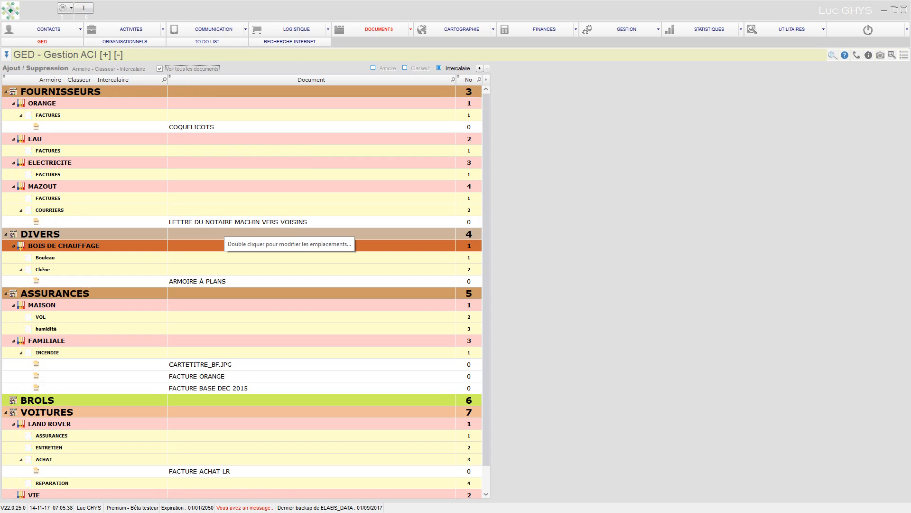
pyautogui.scroll(-1, 223, 233)
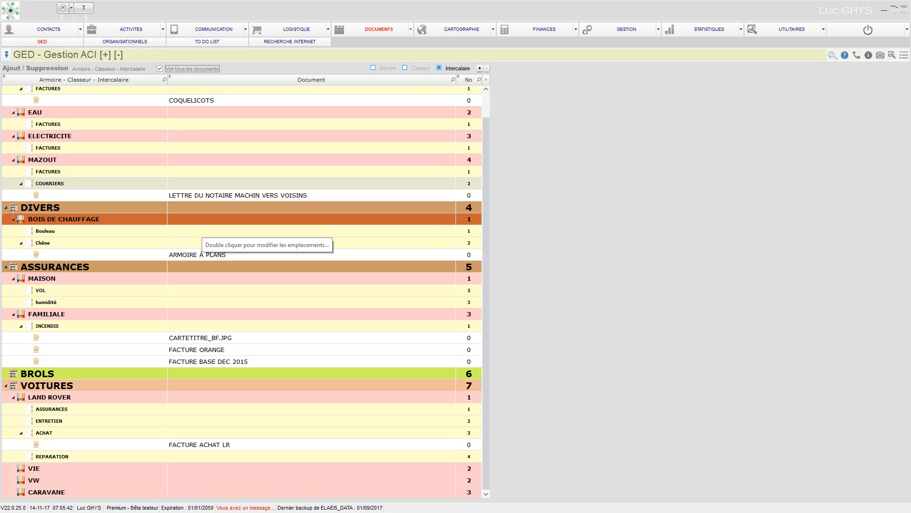
pyautogui.scroll(1, 223, 185)
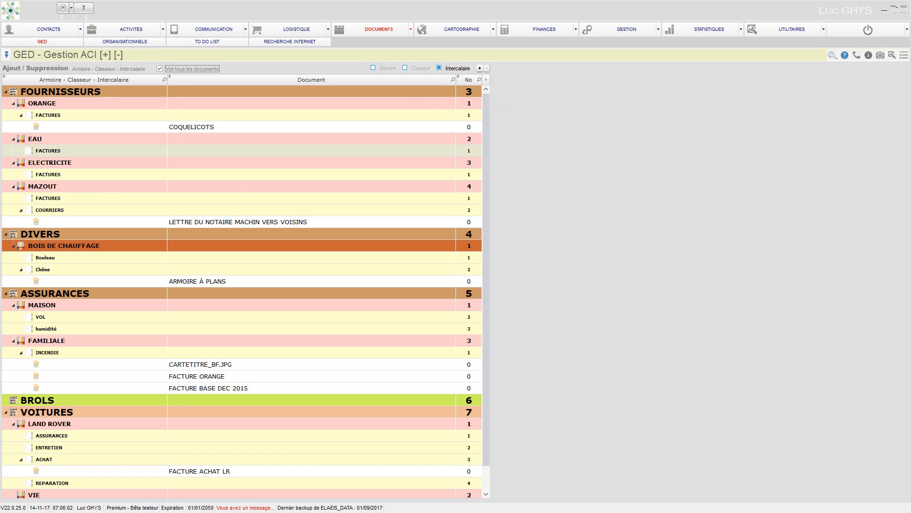
# - Try to delete the FACTURES divider from the ORANGE binder in the FOURNISSEURS cabinet
pyautogui.click(48, 115)
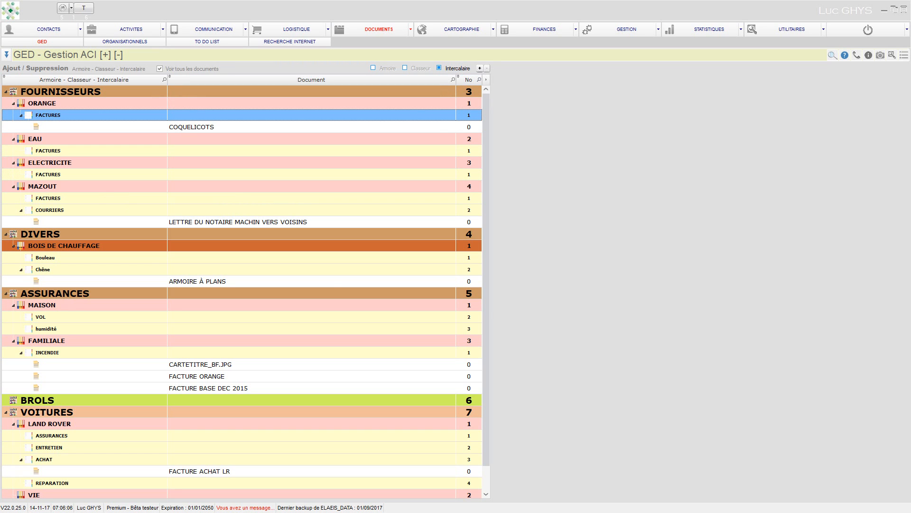
pyautogui.press('Delete')
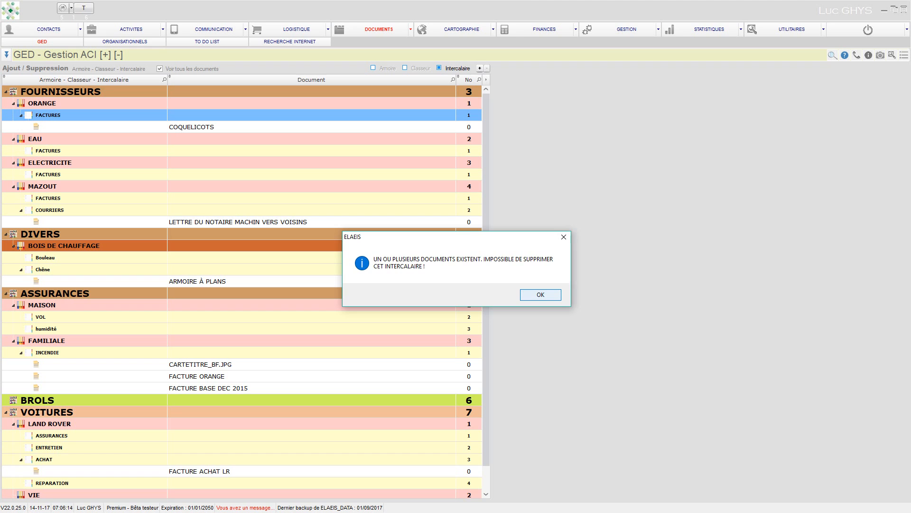
pyautogui.click(541, 295)
# - Delete the empty FACTURES divider from the MAZOUT binder in the FOURNISSEURS cabinet
pyautogui.click(48, 186)
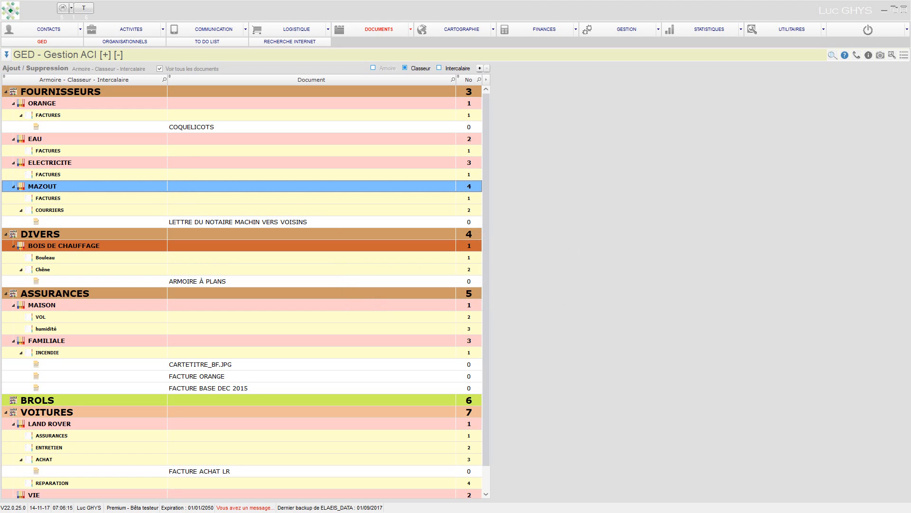
pyautogui.click(48, 198)
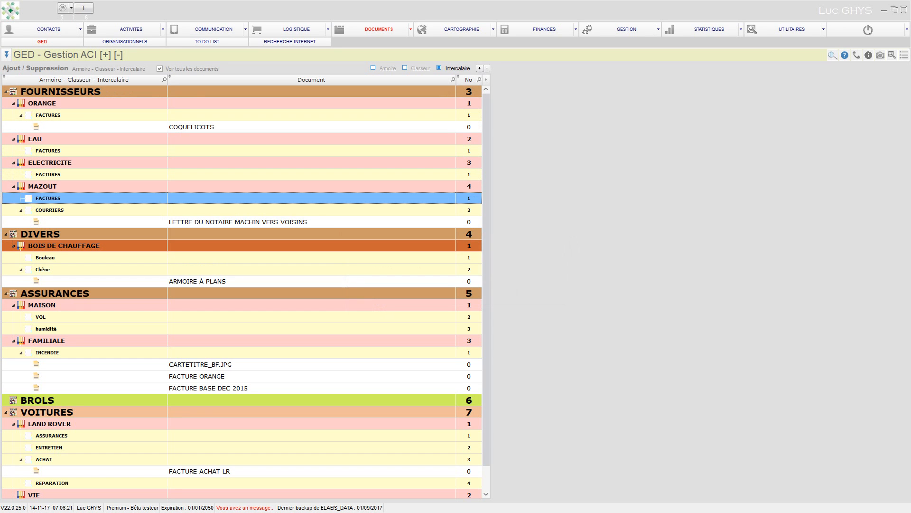
pyautogui.click(487, 68)
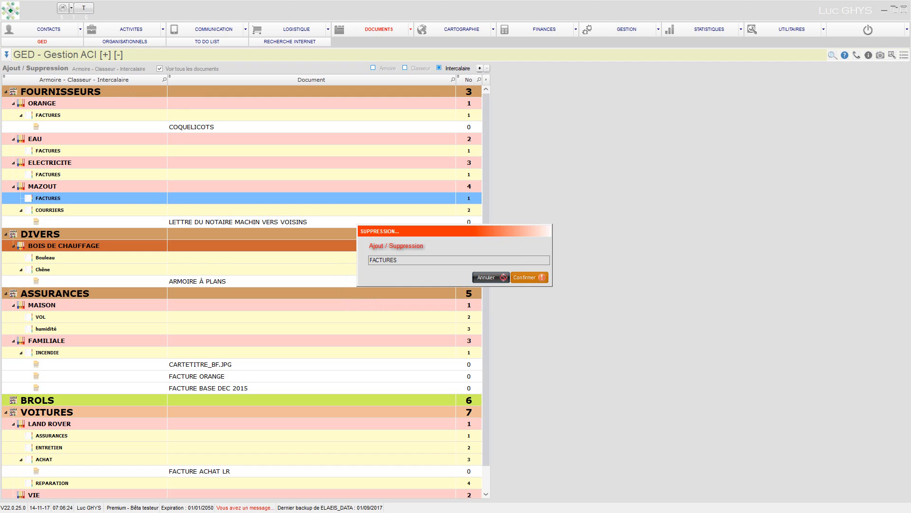
pyautogui.click(527, 277)
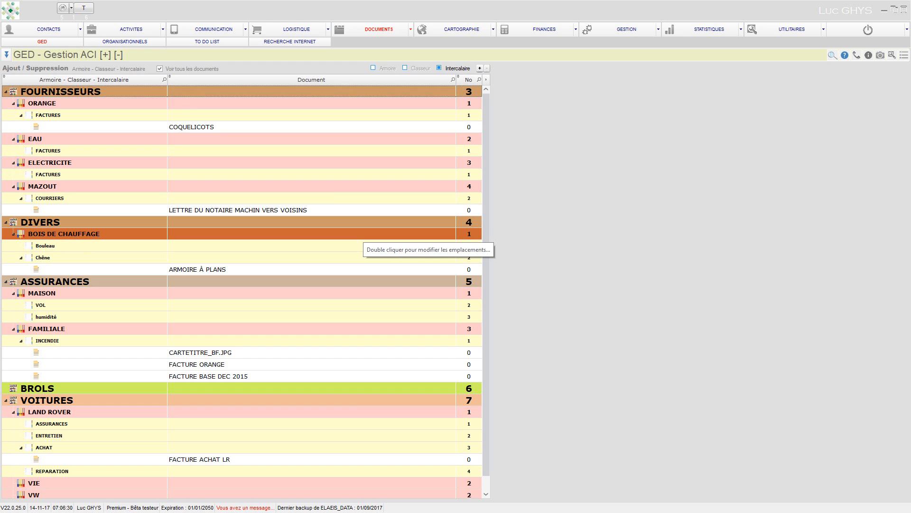
# - Delete the BROLS cabinet from the Gestion ACI tree
pyautogui.scroll(-1, 238, 302)
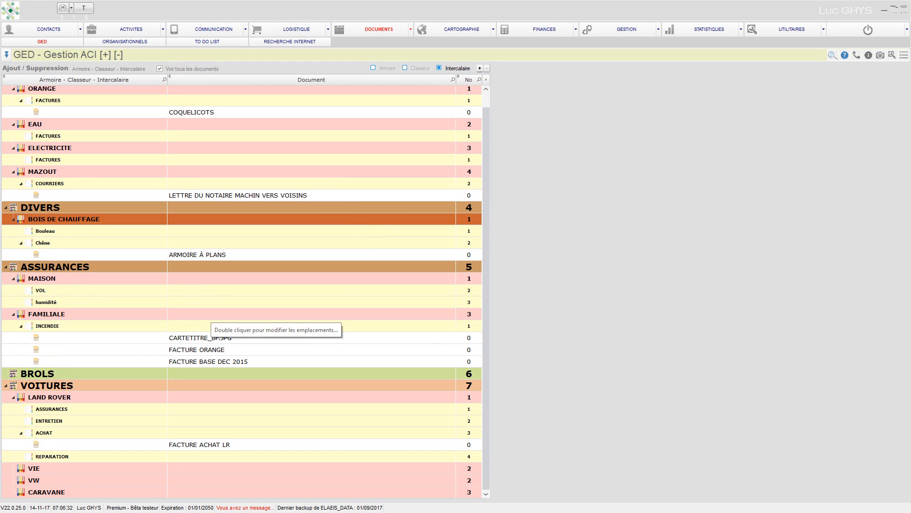
pyautogui.click(211, 373)
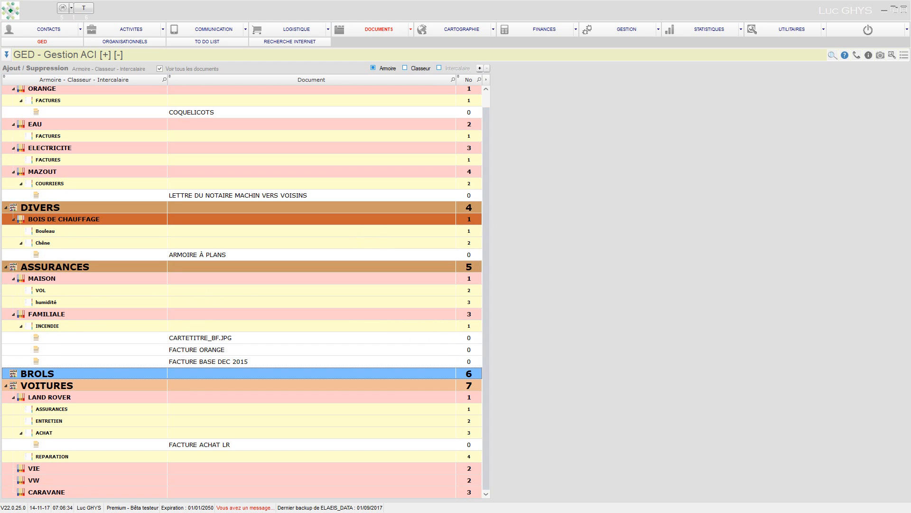
pyautogui.click(487, 69)
pyautogui.click(529, 277)
pyautogui.click(530, 277)
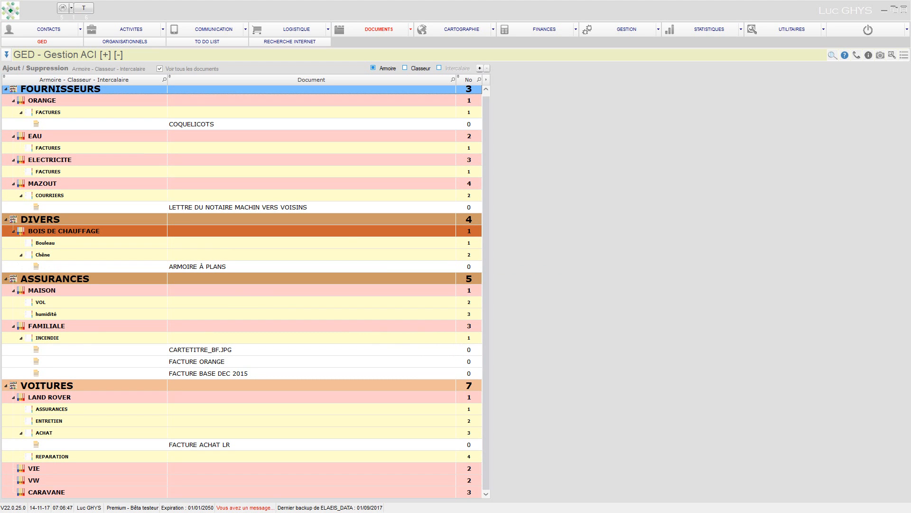
# - Create a binder named BOIS DE CHAUFFAGE in the FOURNISSEURS cabinet
pyautogui.click(189, 220)
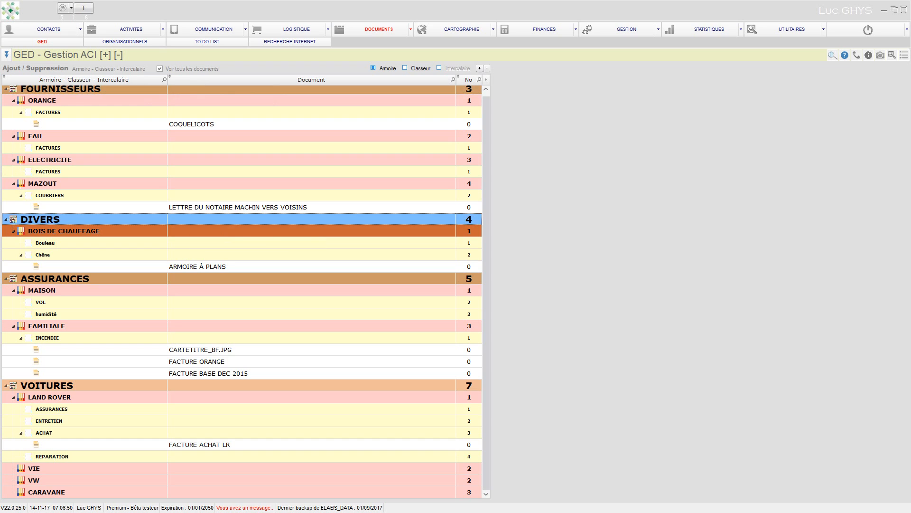
pyautogui.click(190, 89)
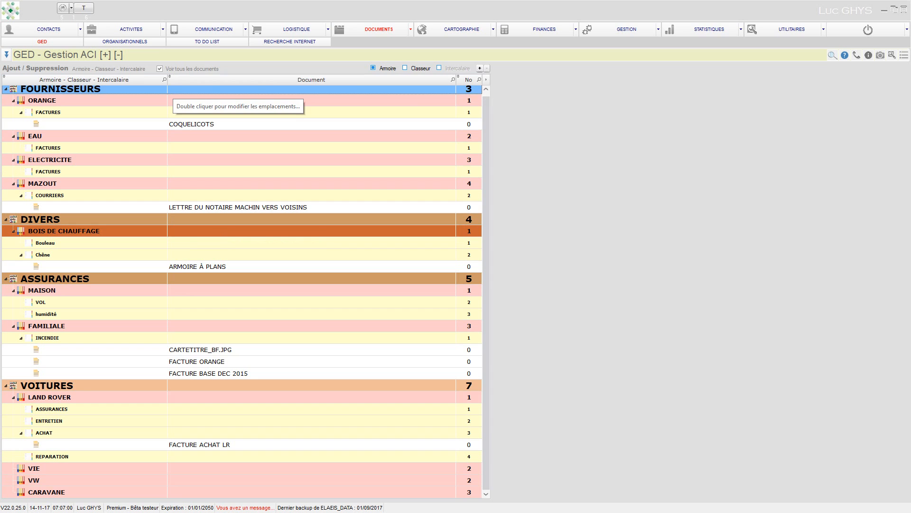
pyautogui.click(405, 68)
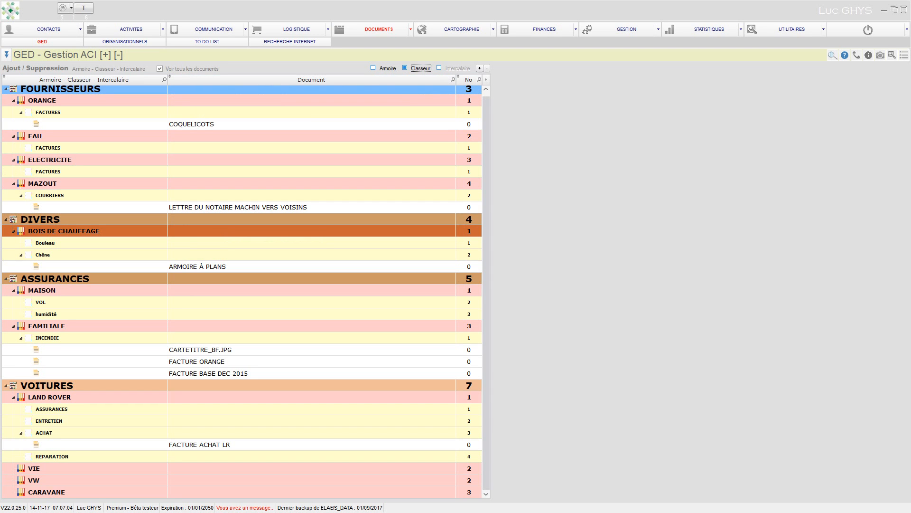
pyautogui.click(480, 68)
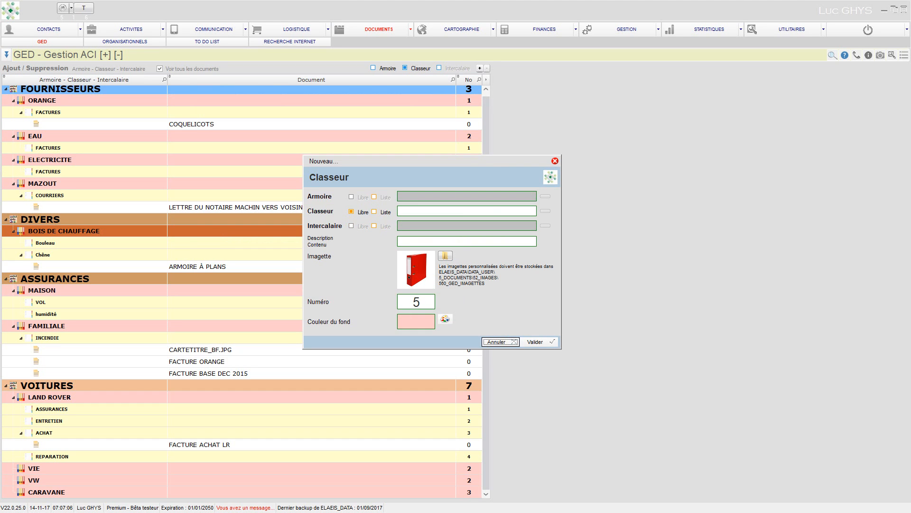
pyautogui.click(446, 211)
pyautogui.press('capslock')
pyautogui.write('BOI')
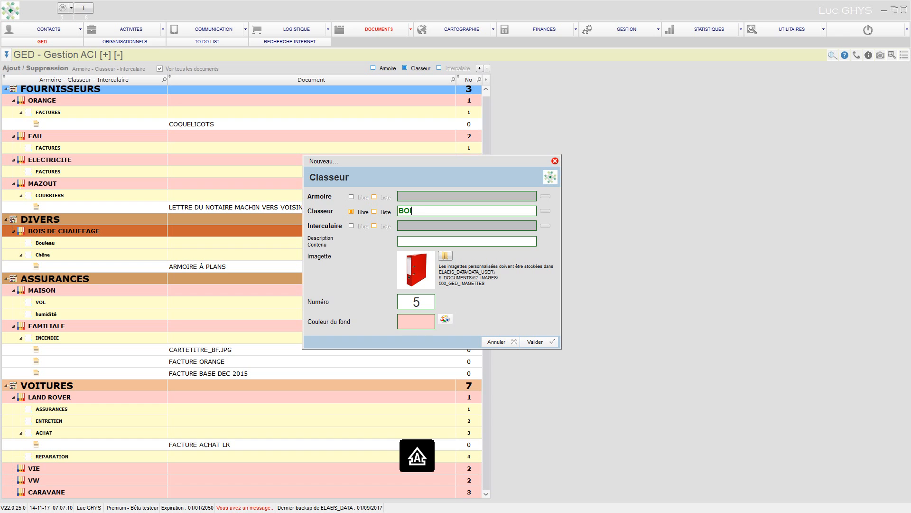
pyautogui.write('S DE CHAUFFAGE')
pyautogui.press('capslock')
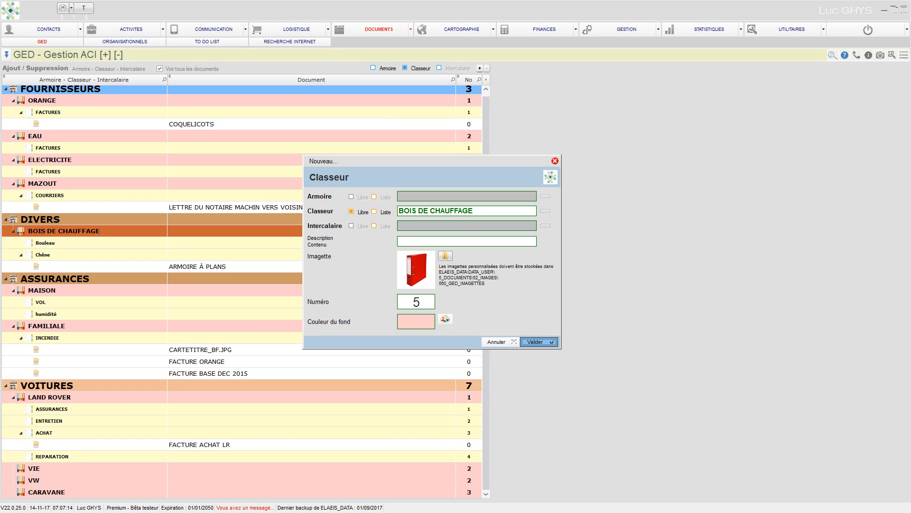
pyautogui.click(536, 342)
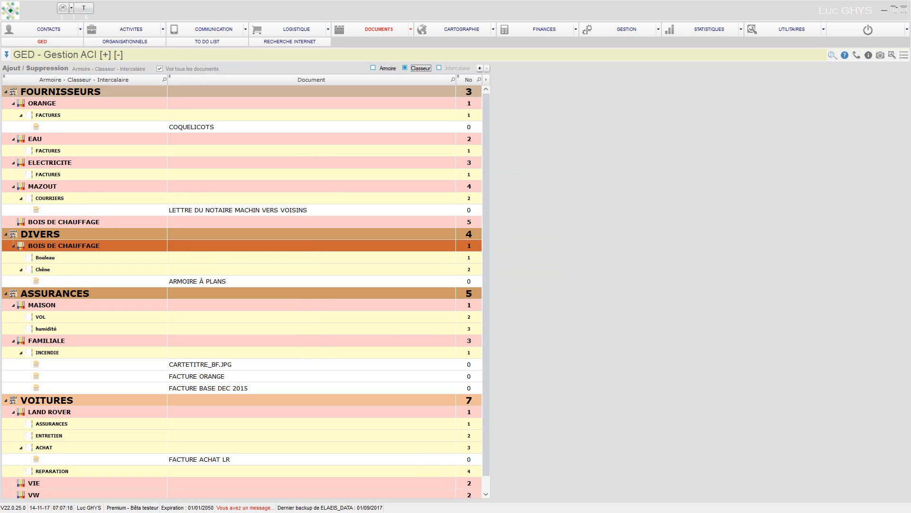
# - Add a divider named 40 CM to the BOIS DE CHAUFFAGE binder in the FOURNISSEURS cabinet
pyautogui.click(56, 221)
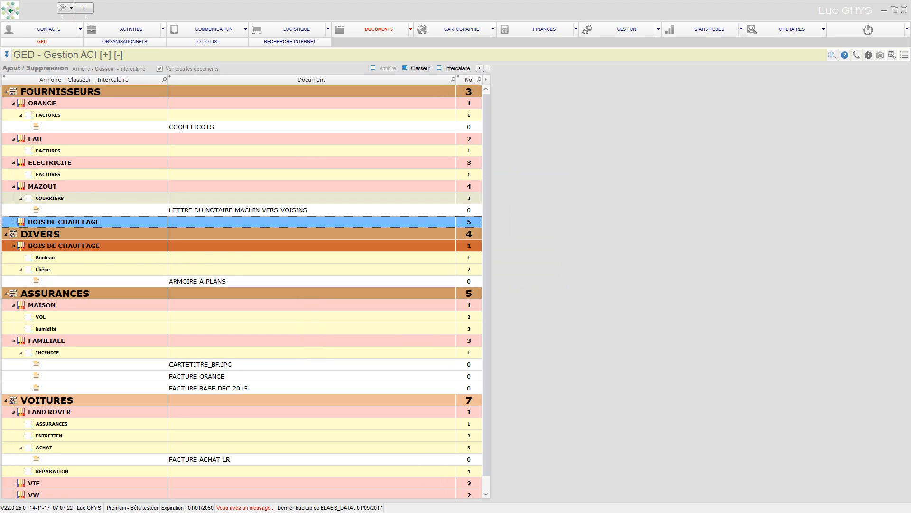
pyautogui.click(237, 210)
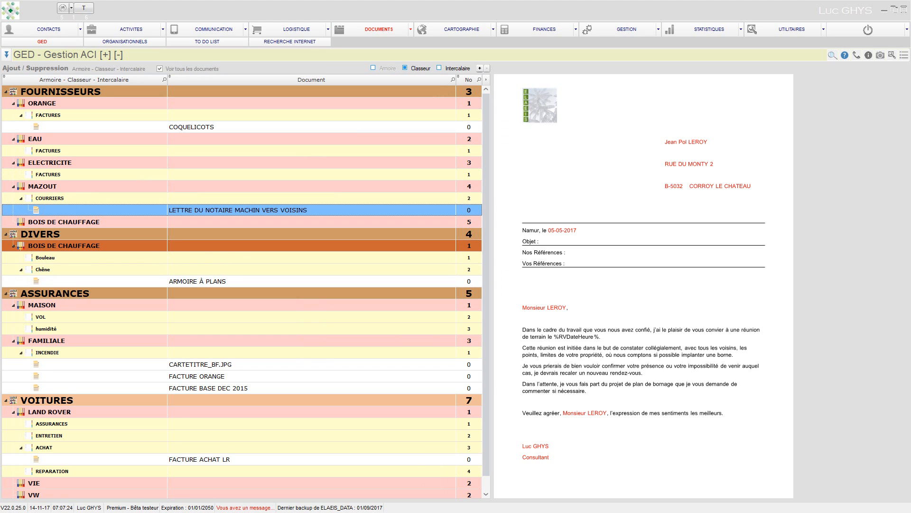
pyautogui.click(63, 221)
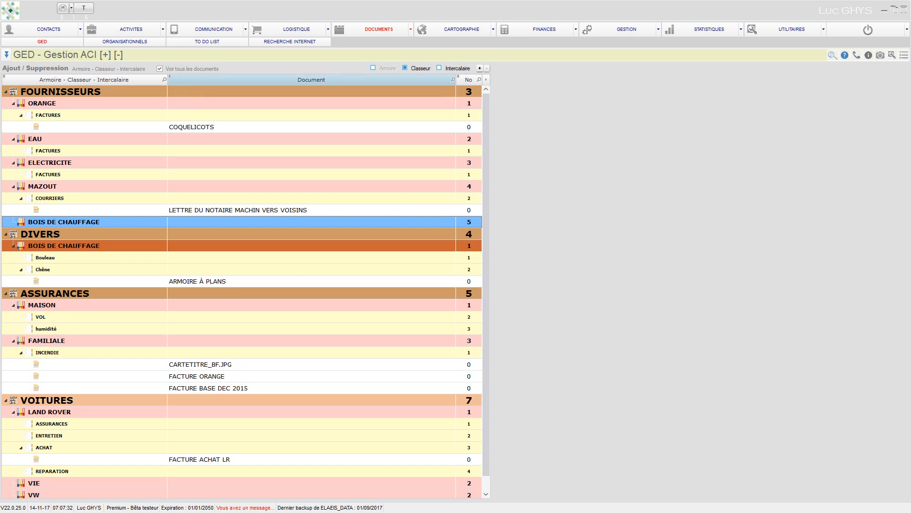
pyautogui.click(439, 67)
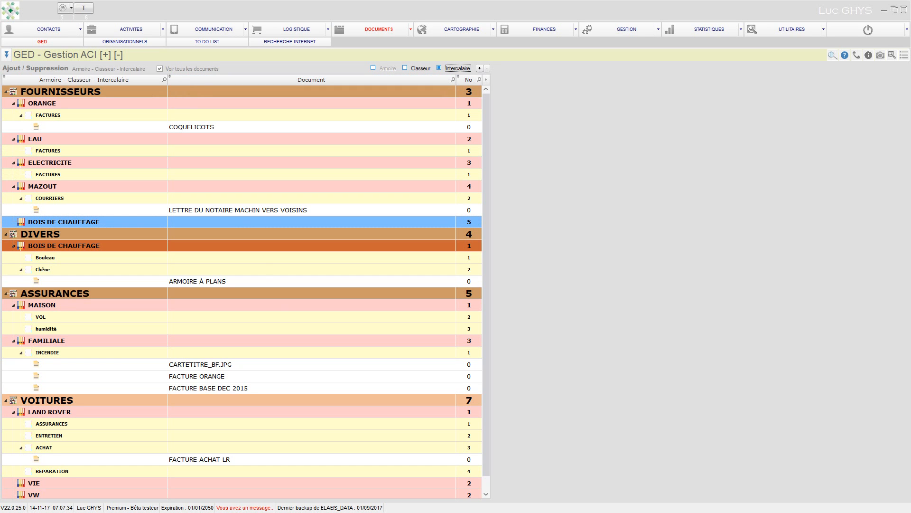
pyautogui.click(480, 68)
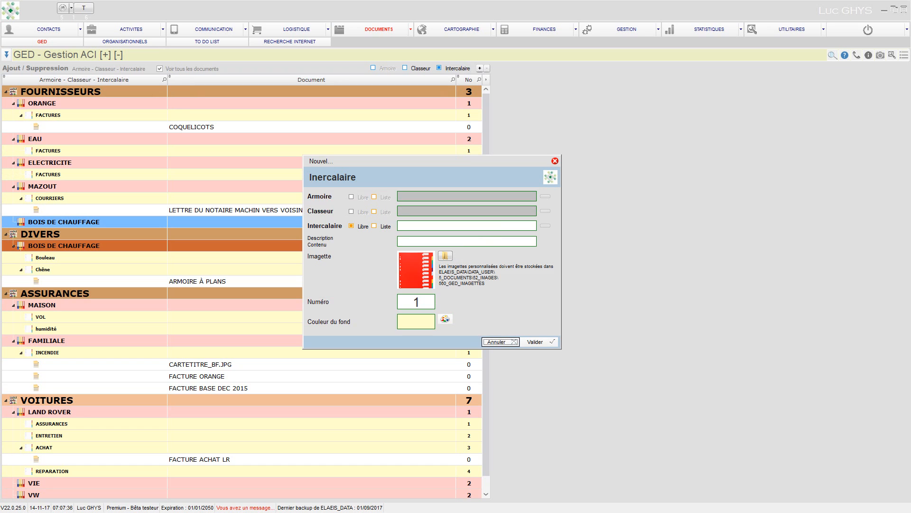
pyautogui.click(466, 226)
pyautogui.write('40 CM')
pyautogui.click(539, 341)
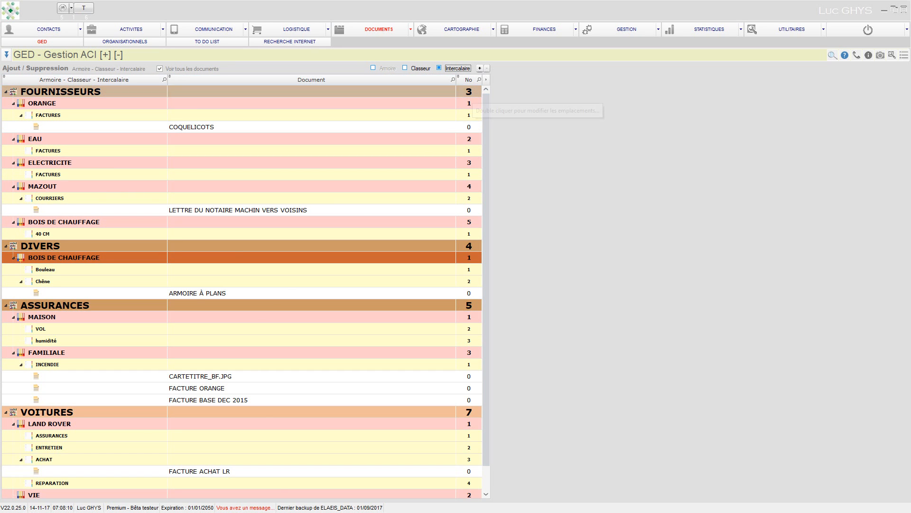
# - Change the number of the FOURNISSEURS cabinet to 8
pyautogui.scroll(-1, 242, 292)
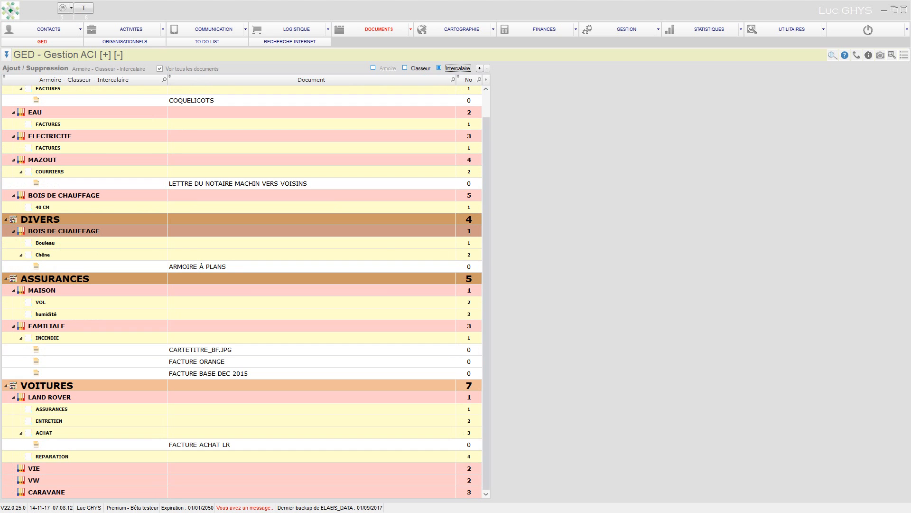
pyautogui.scroll(1, 365, 237)
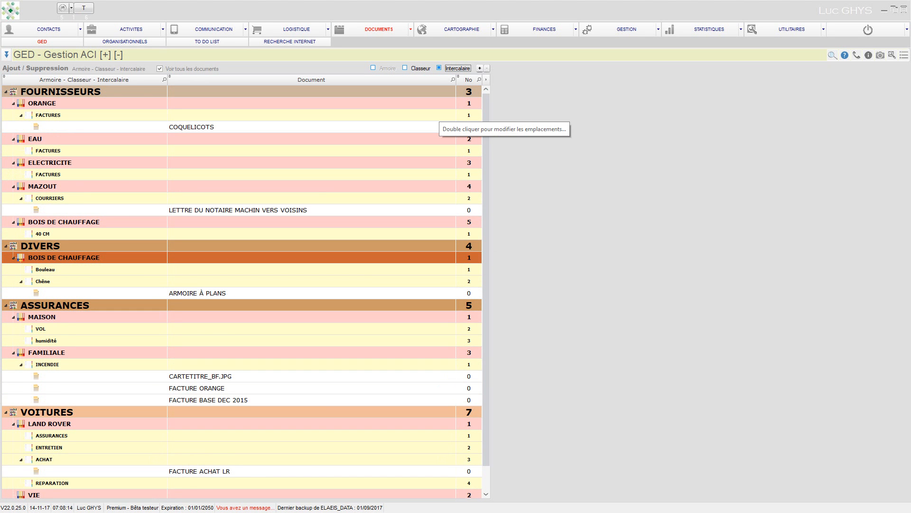
pyautogui.doubleClick(468, 91)
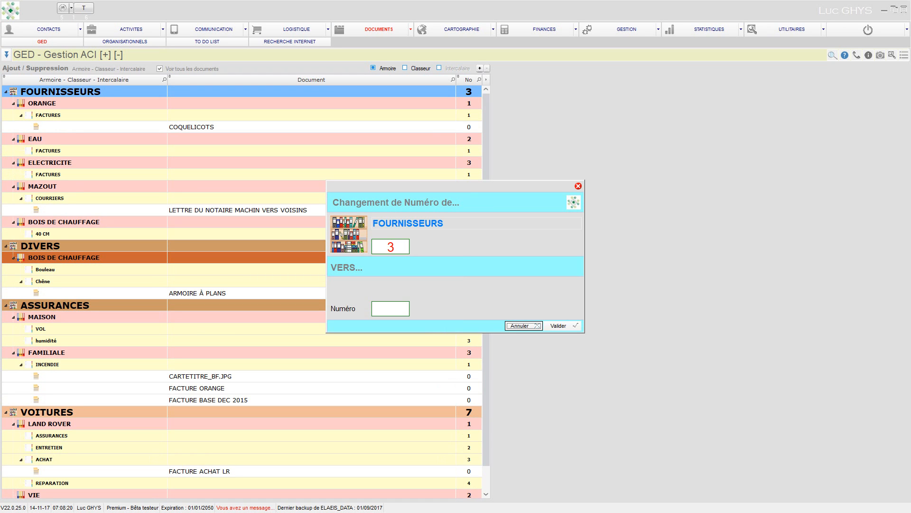
pyautogui.click(390, 309)
pyautogui.write('8')
pyautogui.press('Tab')
pyautogui.press('Tab')
pyautogui.press('Return')
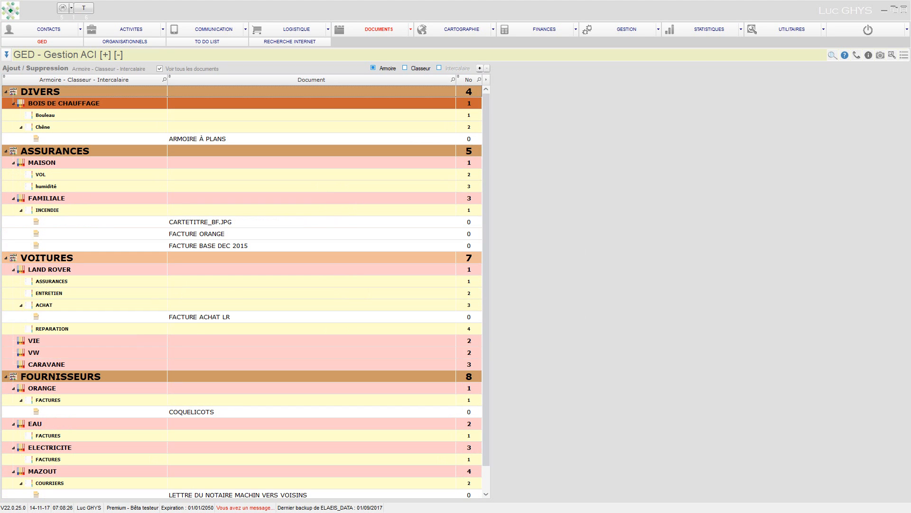
pyautogui.scroll(-1, 332, 244)
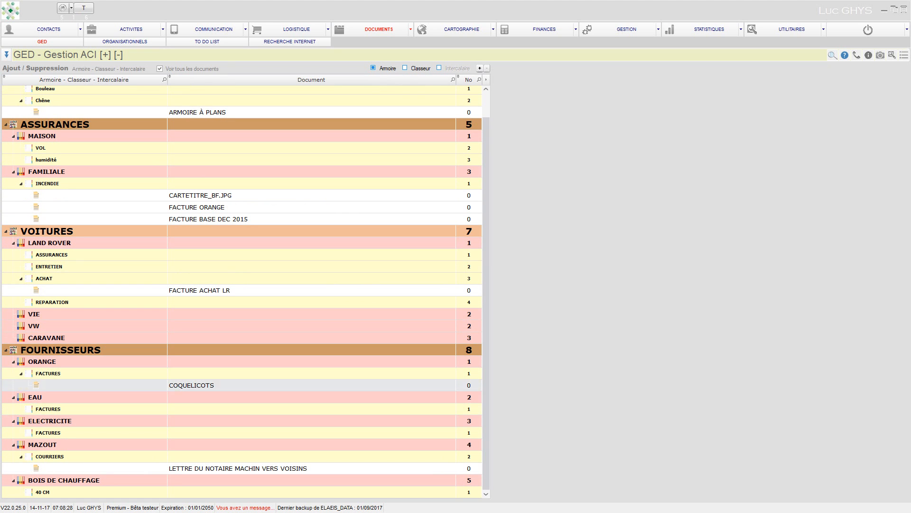
pyautogui.scroll(1, 237, 387)
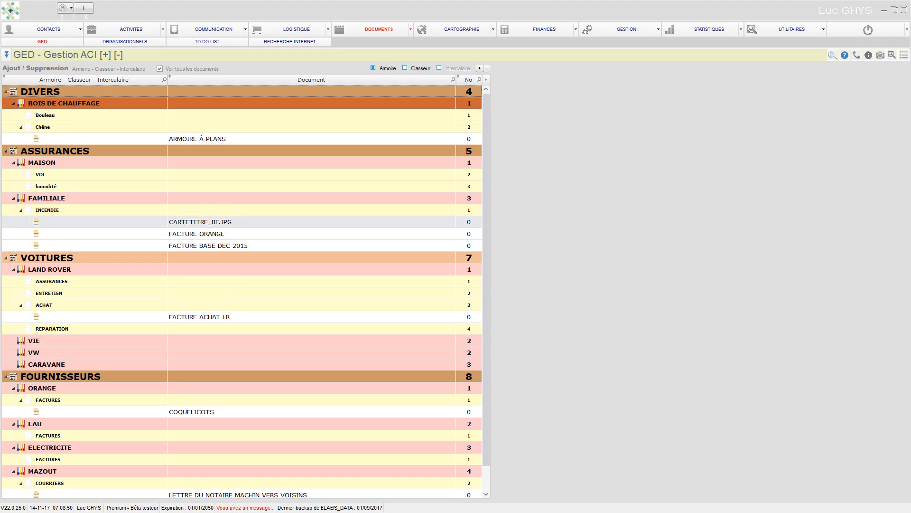
# - Move the BOIS DE CHAUFFAGE binder from the DIVERS cabinet to the FOURNISSEURS cabinet
pyautogui.click(63, 103)
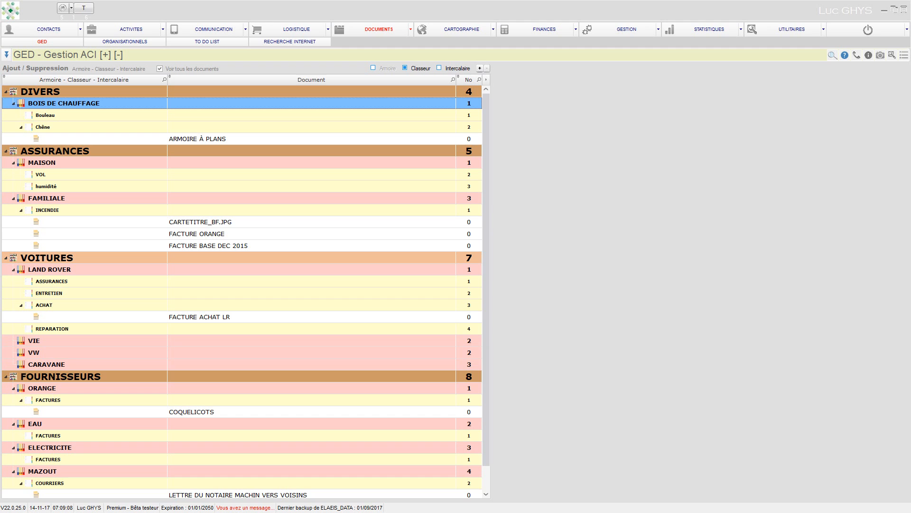
pyautogui.click(577, 290)
pyautogui.click(475, 323)
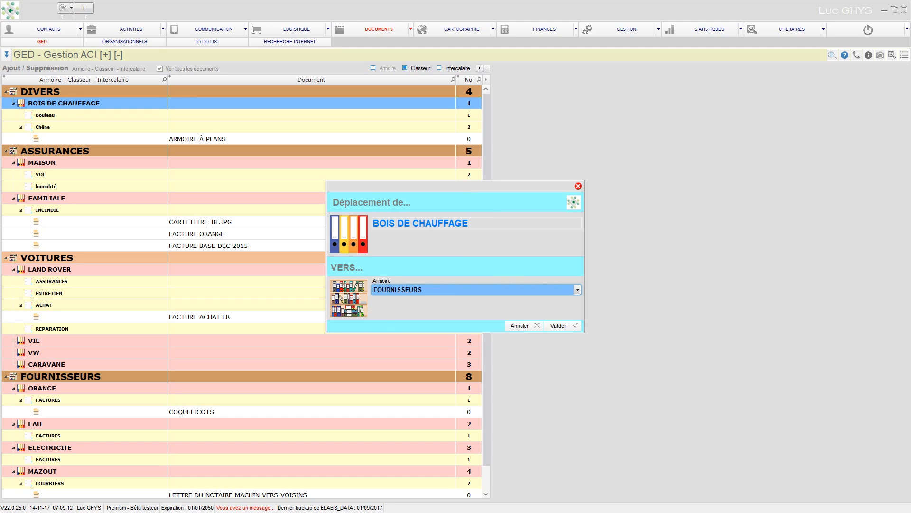
pyautogui.click(560, 326)
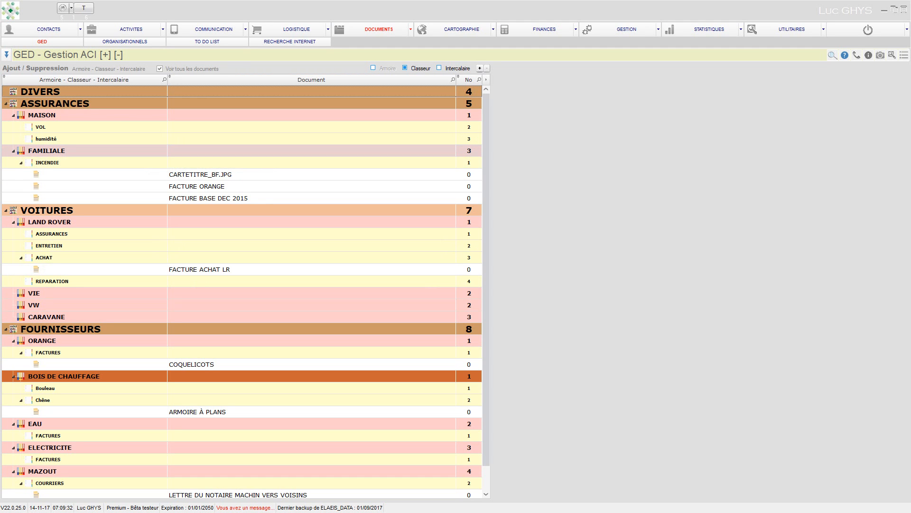
# - Move the INCENDIE divider from the FAMILIALE binder to the MAISON binder in the ASSURANCES cabinet
pyautogui.click(48, 163)
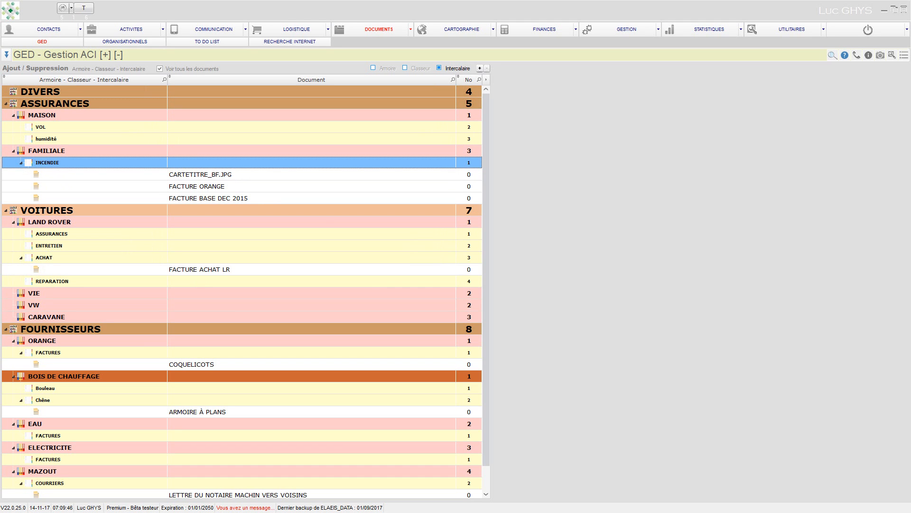
pyautogui.doubleClick(48, 163)
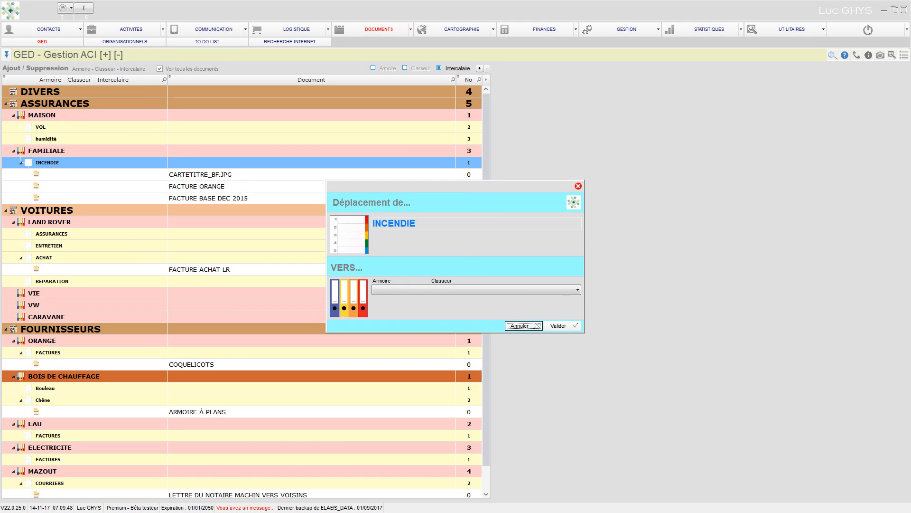
pyautogui.click(577, 289)
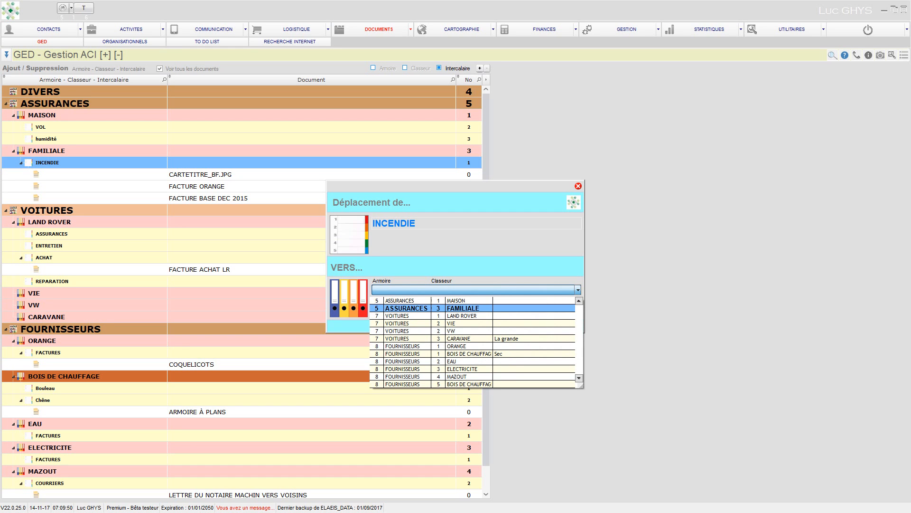
pyautogui.press('Up')
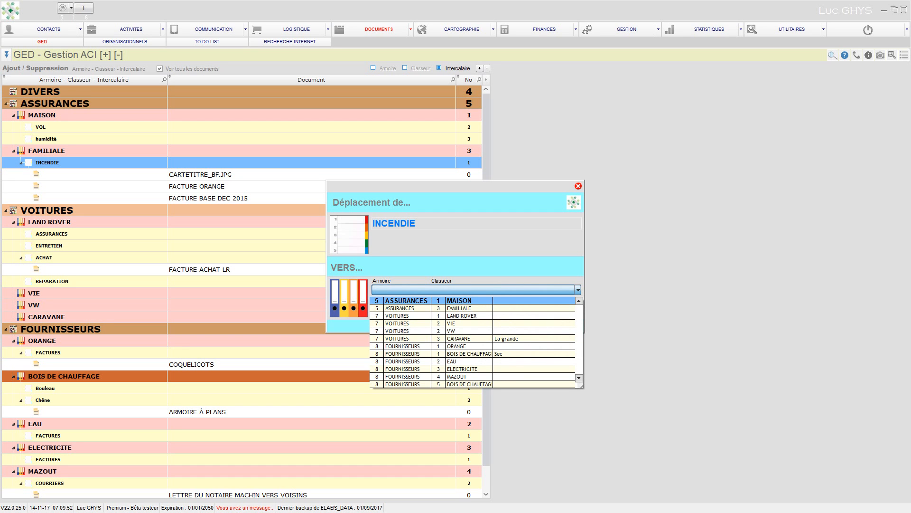
pyautogui.click(459, 301)
pyautogui.click(562, 325)
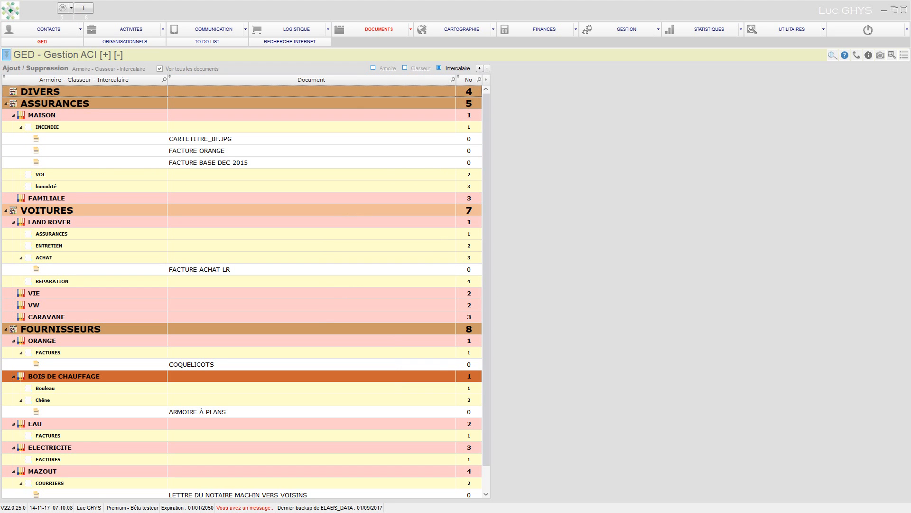
pyautogui.click(7, 54)
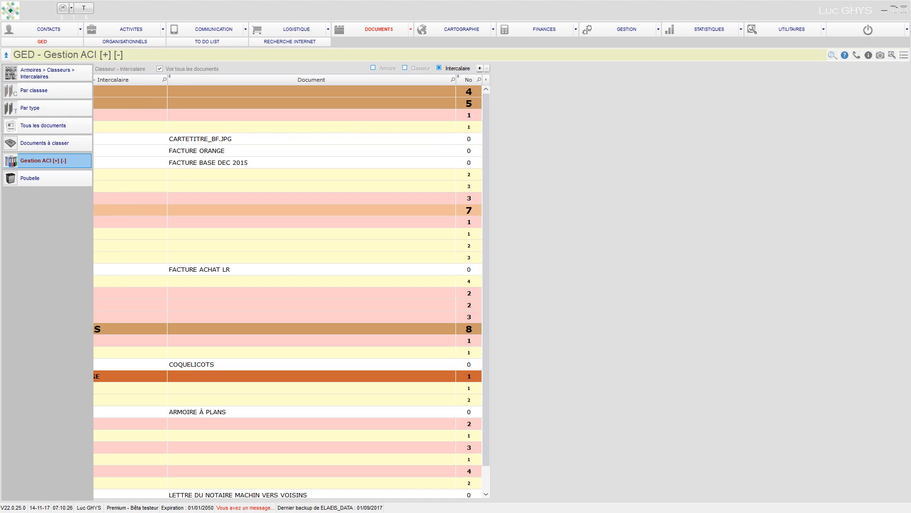
pyautogui.click(43, 160)
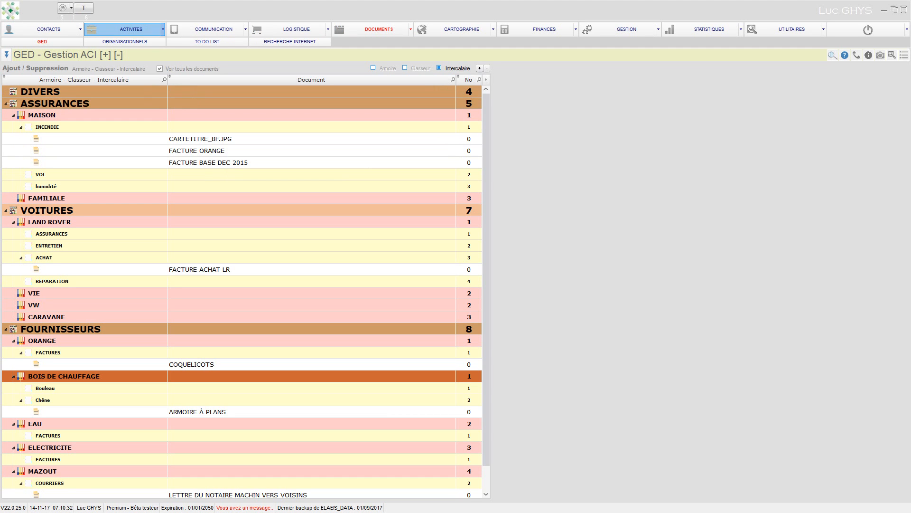
# - Open the dossier for the road survey of the Balaives lotissement and display its document directories
pyautogui.click(131, 29)
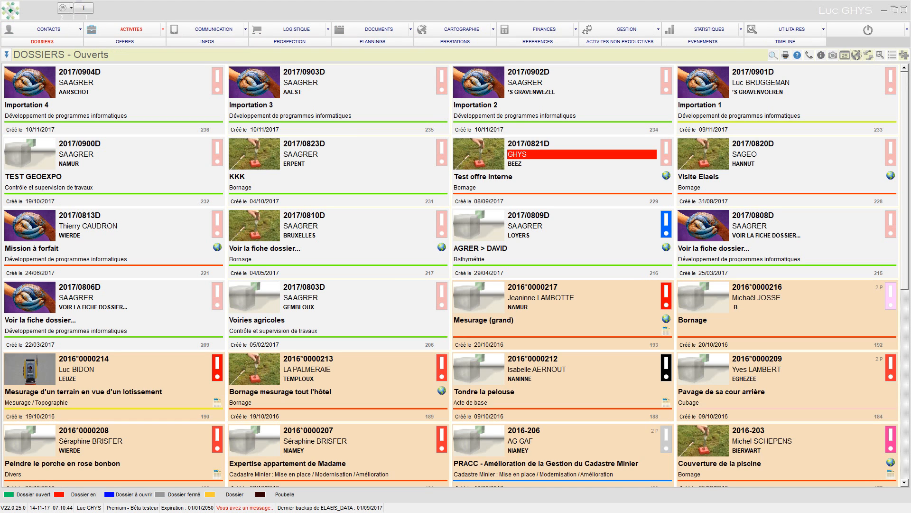
pyautogui.scroll(-5, 452, 275)
pyautogui.click(780, 309)
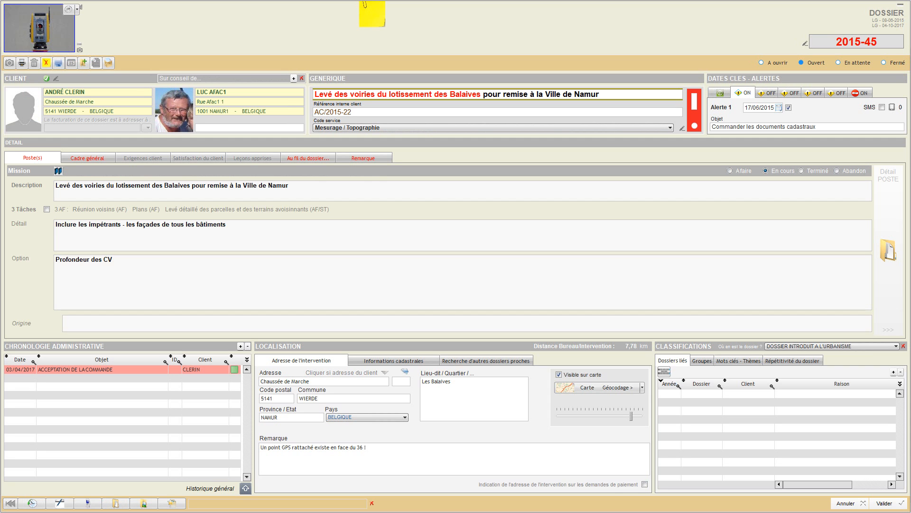
pyautogui.click(115, 502)
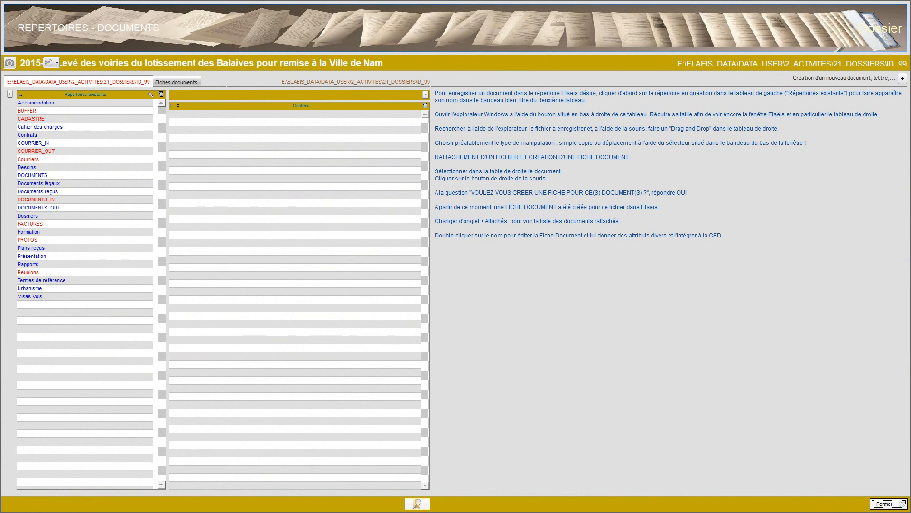
# - Browse the dossier's PHOTOS and DOCUMENTS_IN directories and preview Procedures_Organization_RUS (1) (1).pdf
pyautogui.click(27, 240)
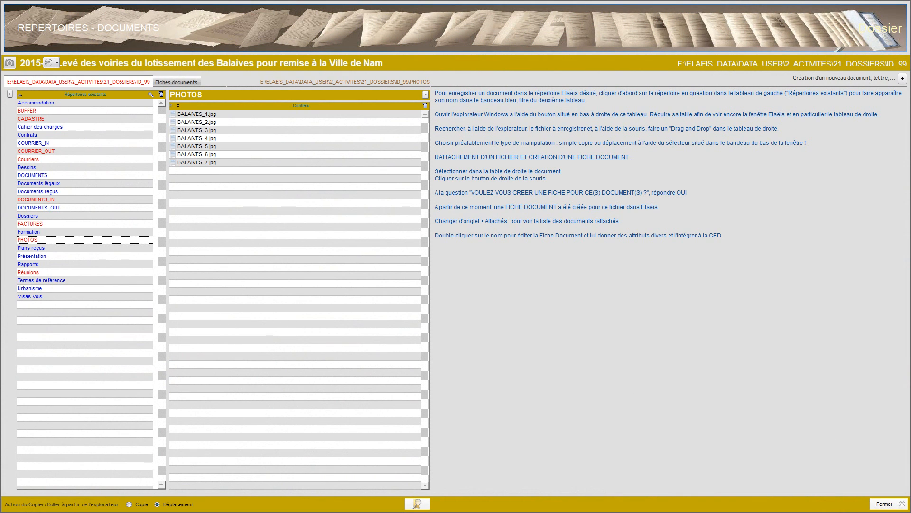
pyautogui.click(36, 200)
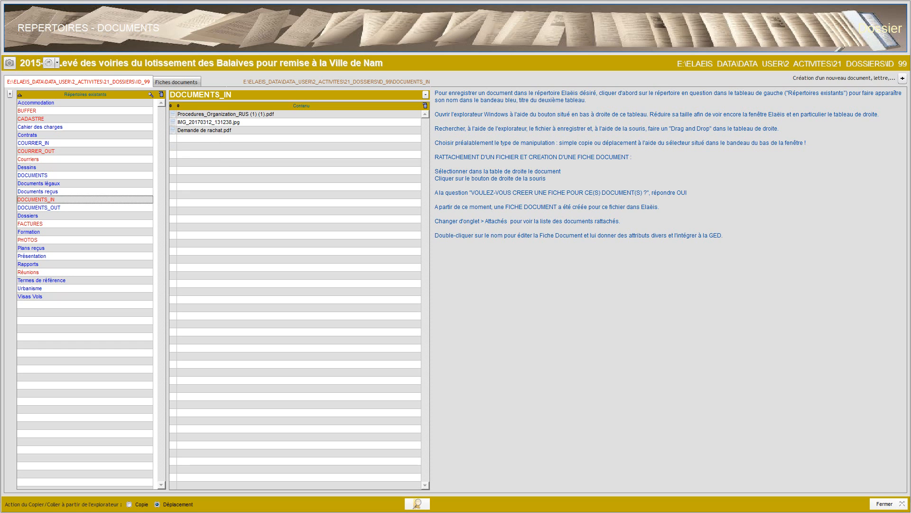
pyautogui.click(225, 114)
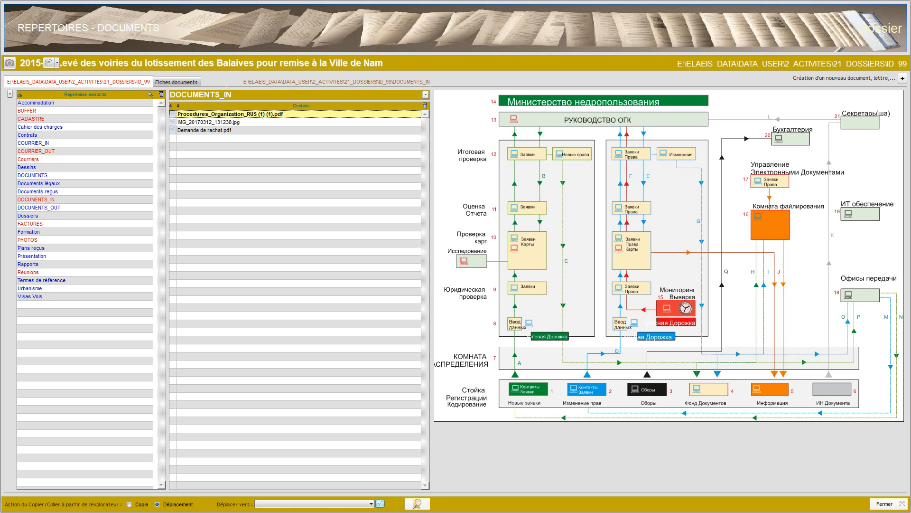
# - Create a document record for Procedures_Organization_RUS (1) (1).pdf from the DOCUMENTS_IN directory
pyautogui.rightClick(306, 115)
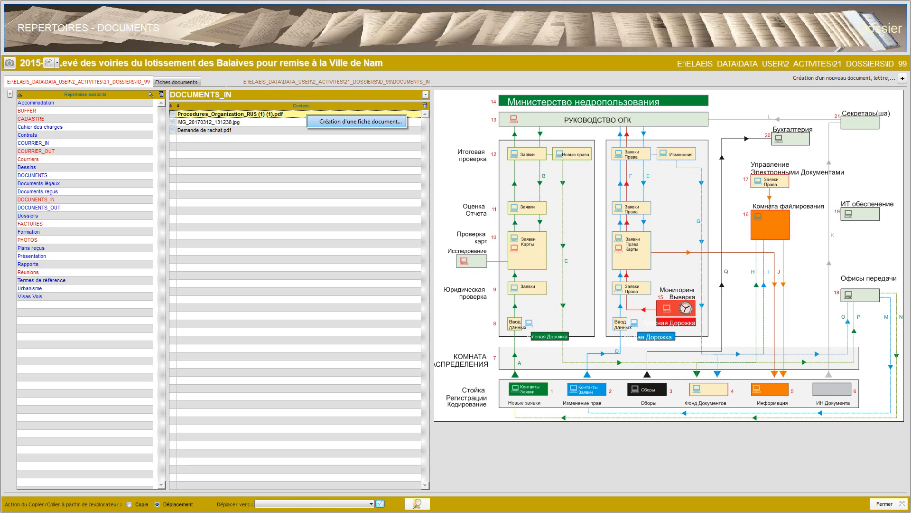
pyautogui.click(357, 121)
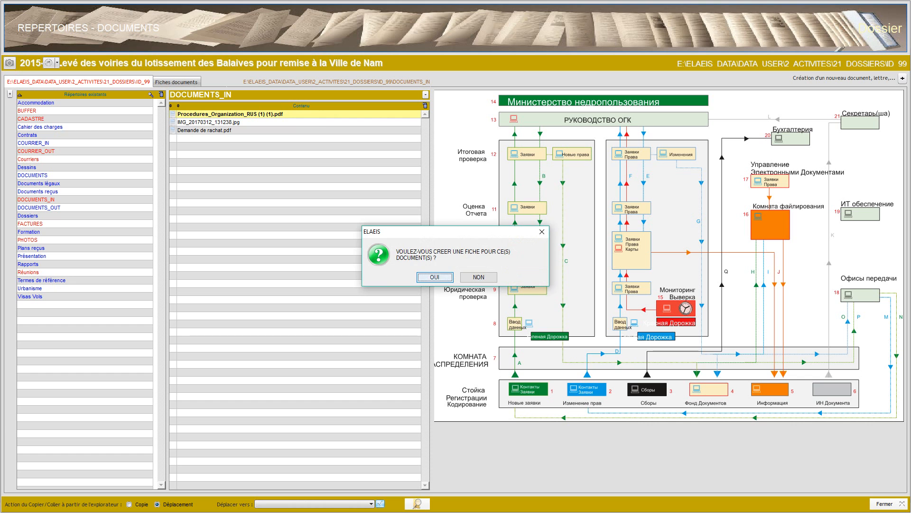
pyautogui.click(435, 277)
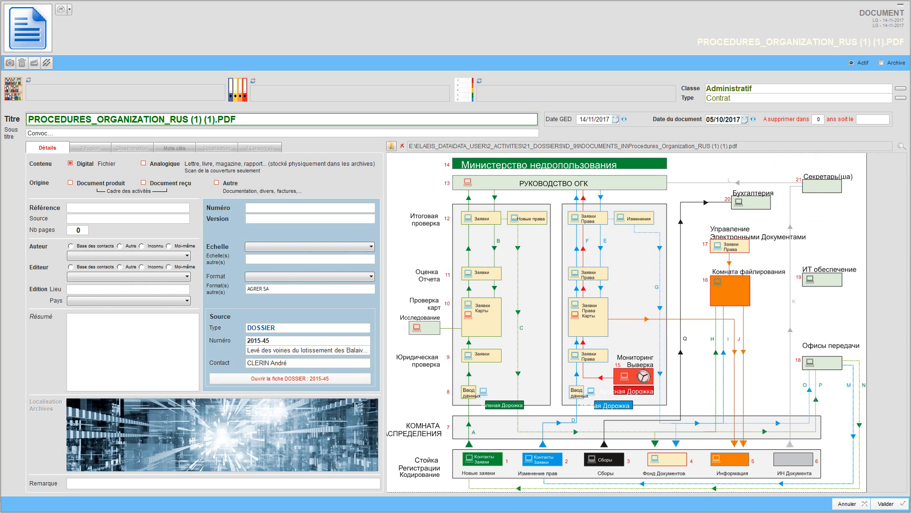
# - Title the document record FLOWCHART PROCEDURES TADJIKISTAN
pyautogui.click(132, 119)
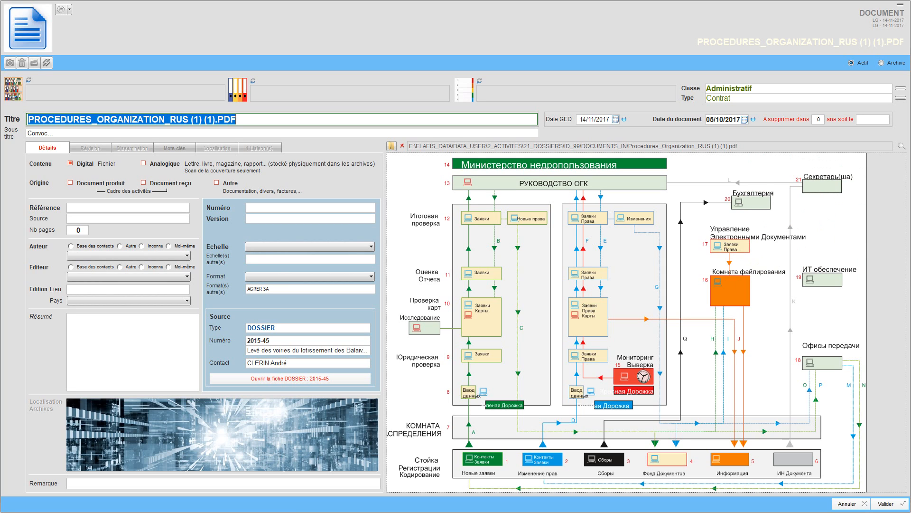
pyautogui.write('FLOWCHART')
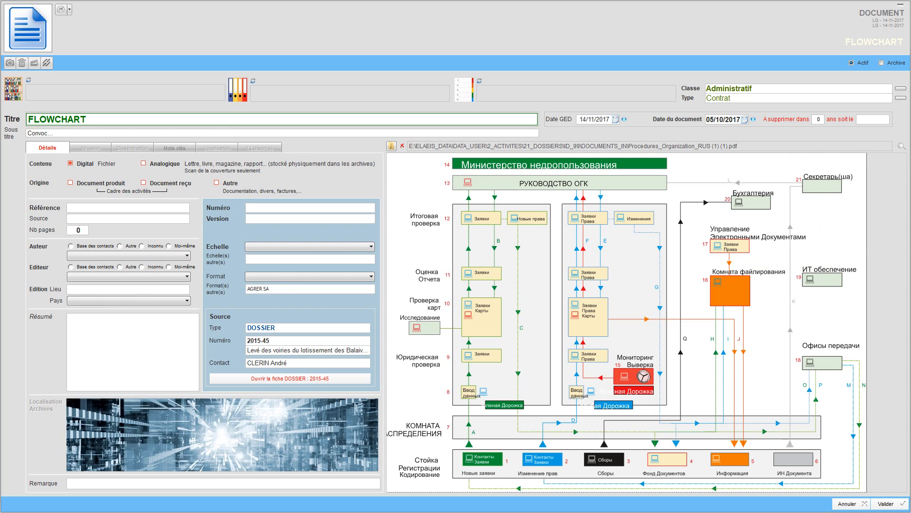
pyautogui.write(' PROCEDURE')
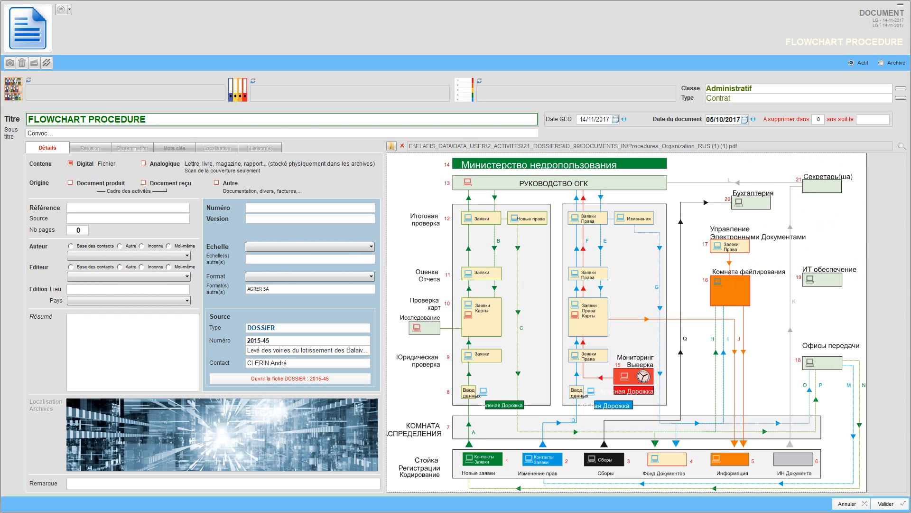
pyautogui.write('S TADJIKISTAN')
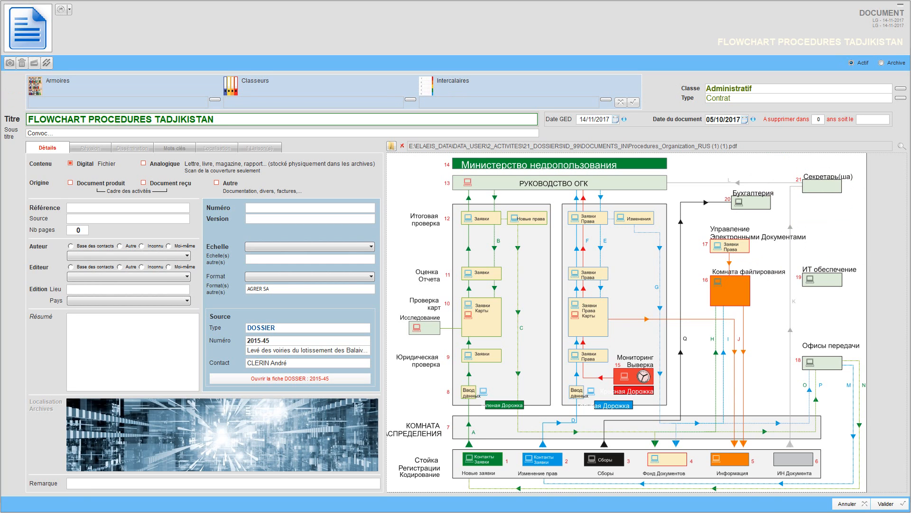
# - Try to file the document in a binder of the DIVERS cabinet
pyautogui.click(621, 102)
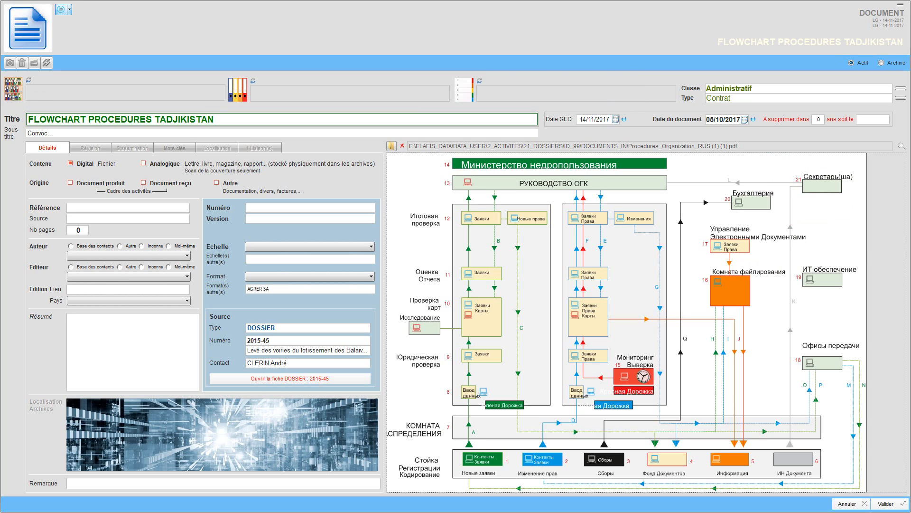
pyautogui.click(29, 80)
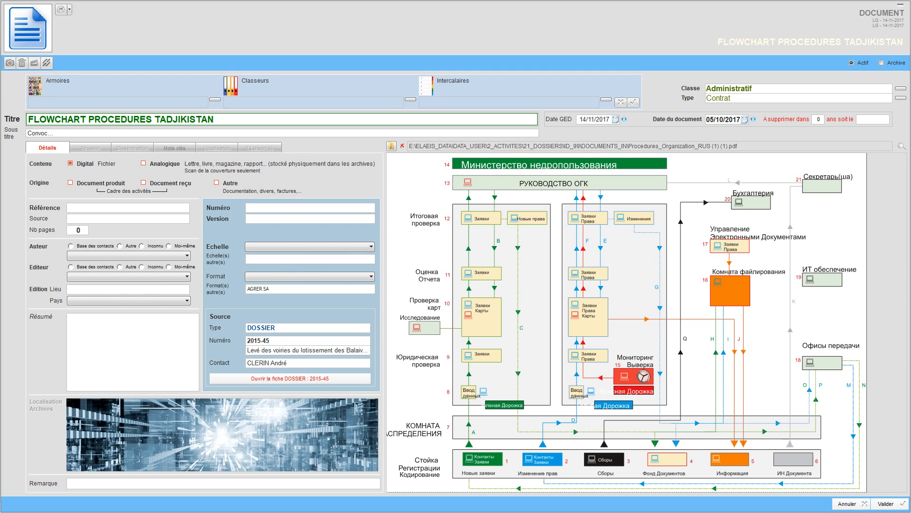
pyautogui.click(215, 99)
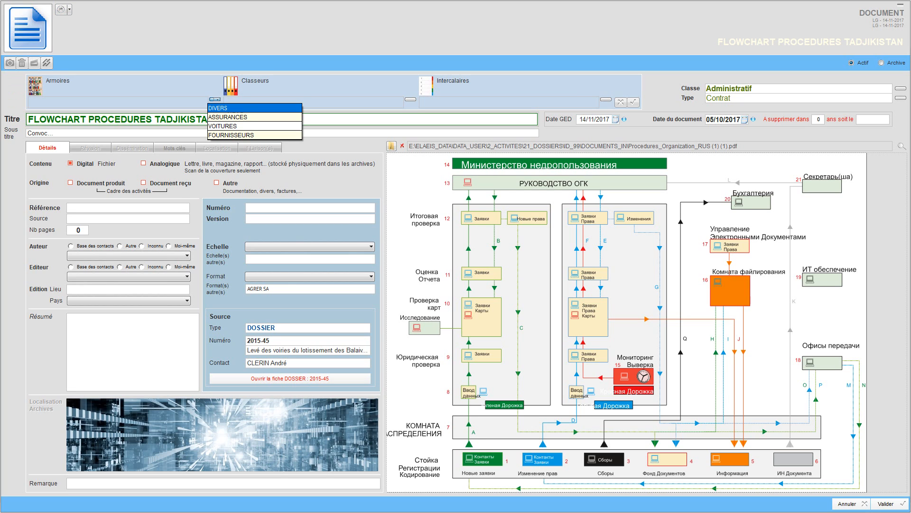
pyautogui.click(218, 108)
pyautogui.click(411, 99)
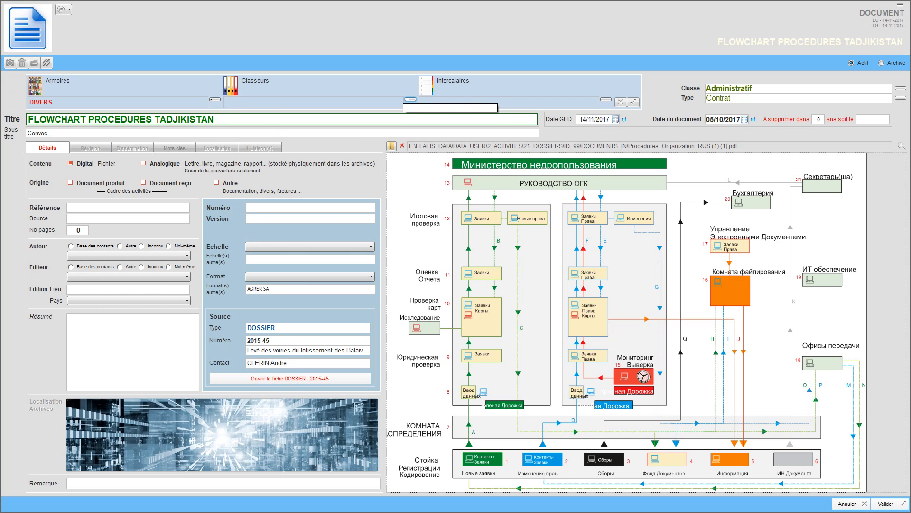
pyautogui.click(412, 107)
# - File the document in the ASSURANCES cabinet, MAISON binder, under the VOL divider
pyautogui.click(213, 99)
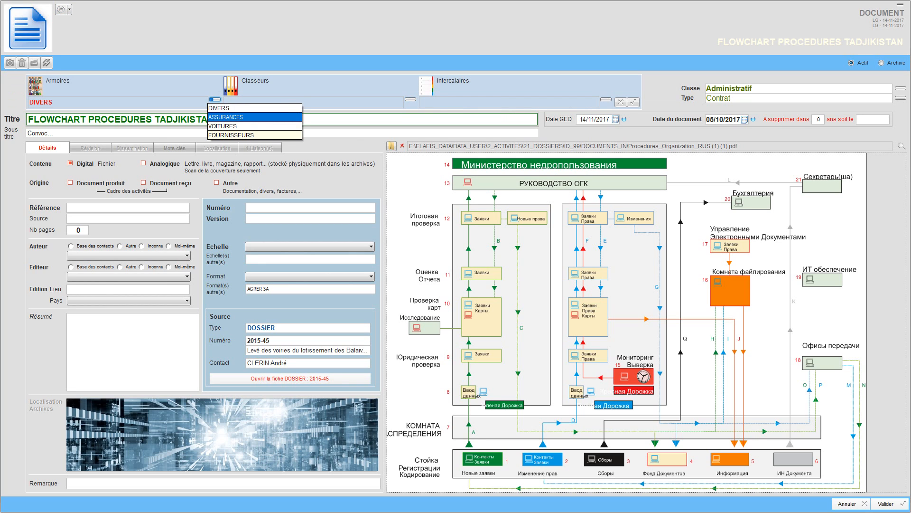
pyautogui.click(226, 117)
pyautogui.click(410, 99)
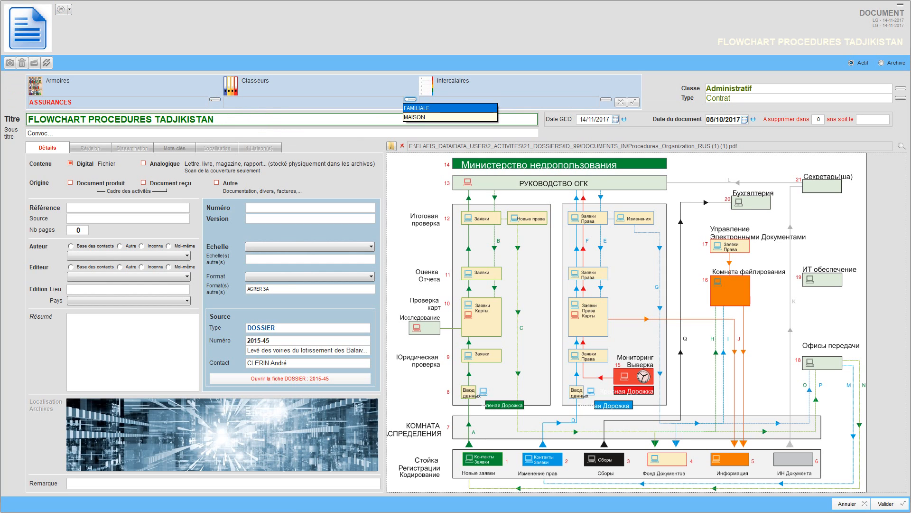
pyautogui.click(427, 107)
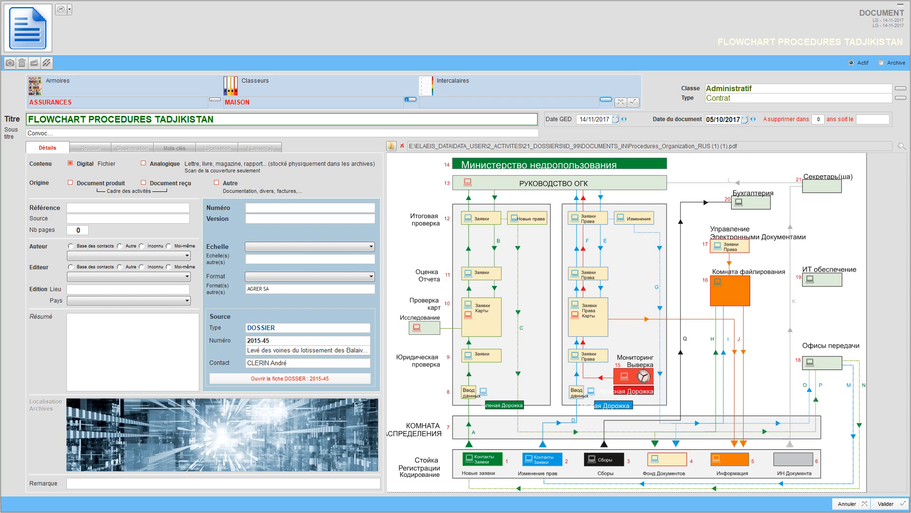
pyautogui.click(606, 99)
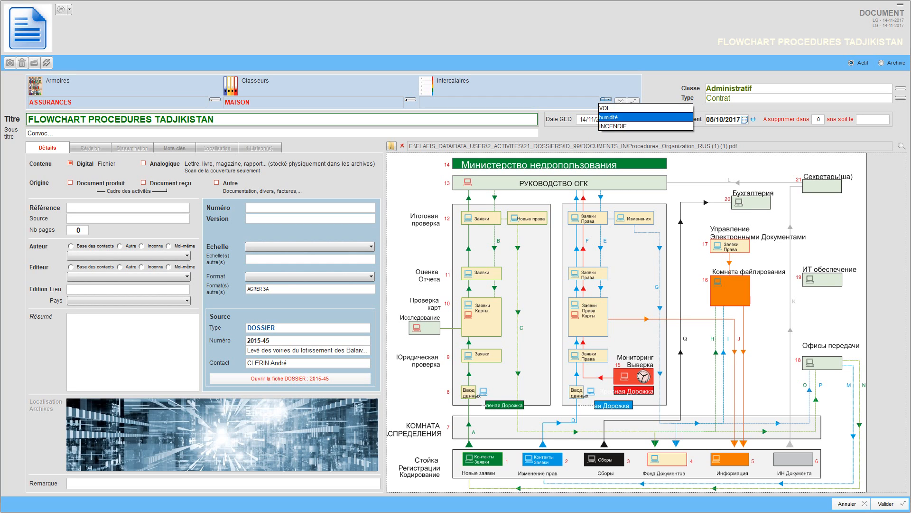
pyautogui.click(612, 108)
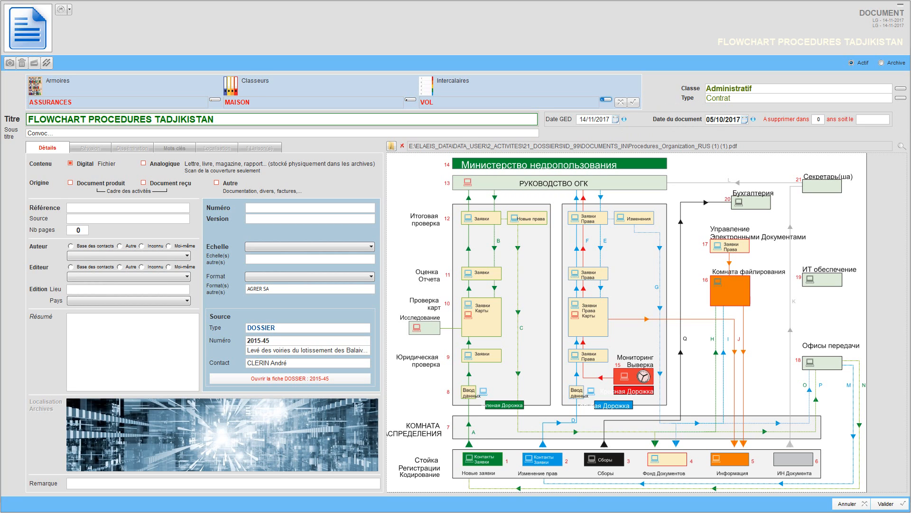
# - Classify the document as class Plan, type Plan de façade, with Document produit as its origin
pyautogui.click(900, 88)
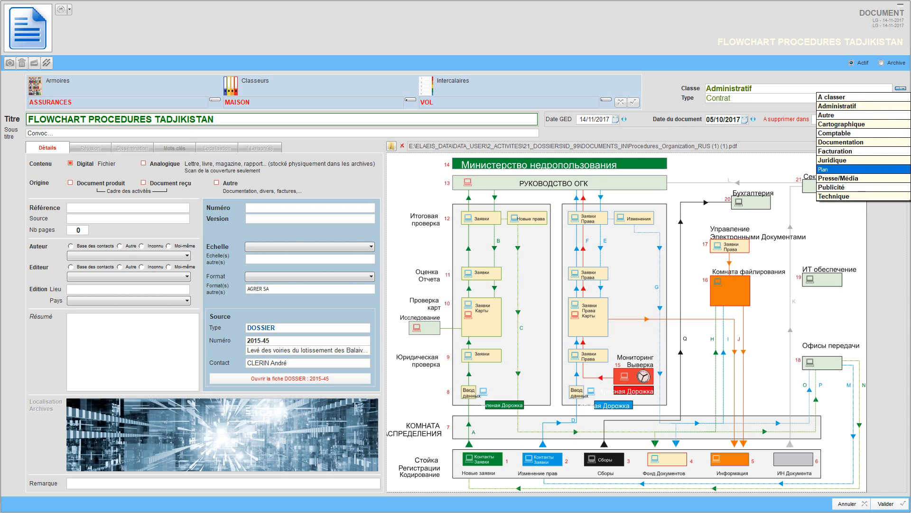
pyautogui.click(863, 169)
pyautogui.click(900, 97)
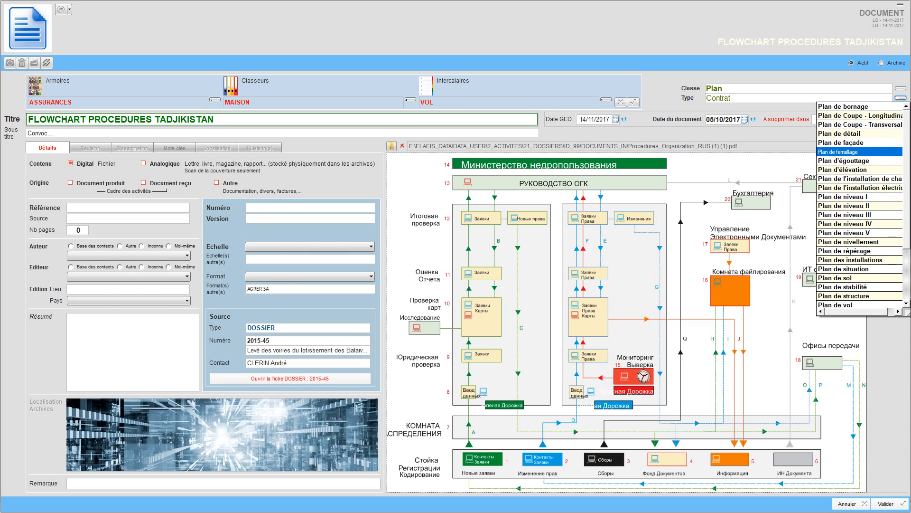
pyautogui.click(859, 142)
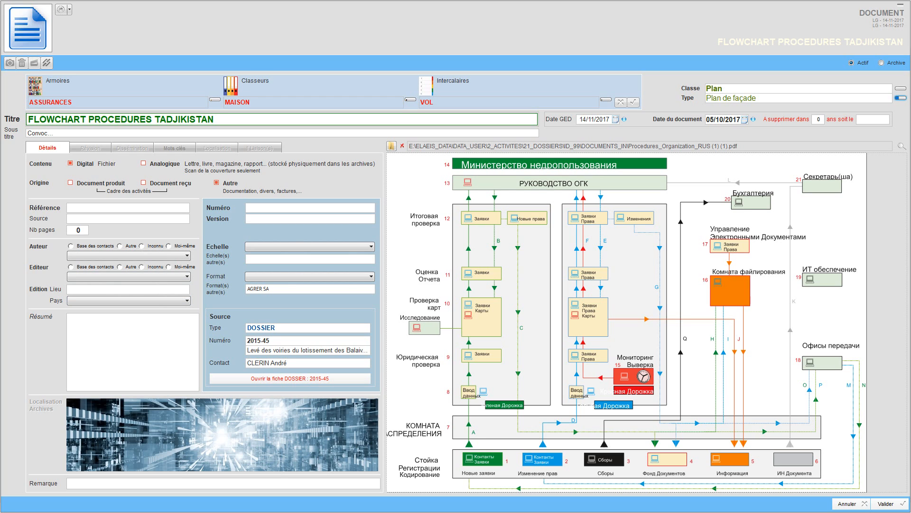
pyautogui.click(71, 183)
# - Examine the document's source dossier link and the scale, format and origin options in its details
pyautogui.click(290, 379)
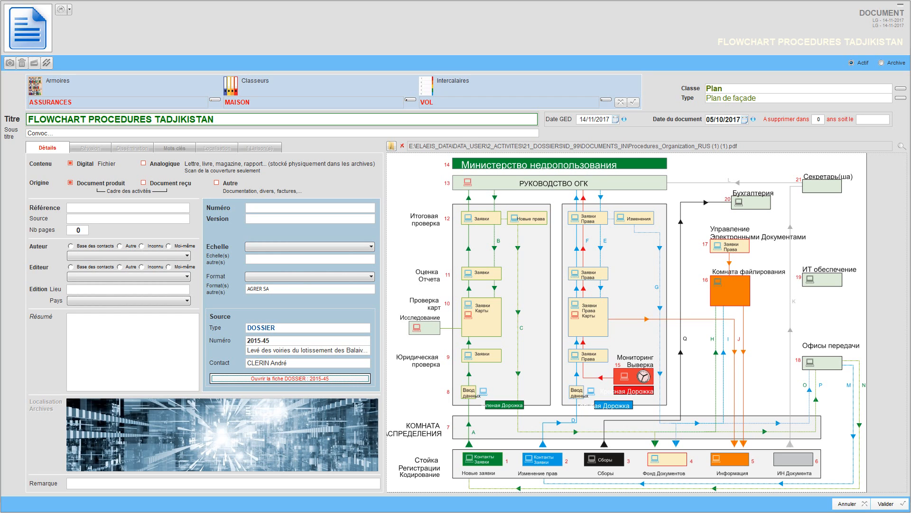
pyautogui.click(371, 247)
pyautogui.click(371, 247)
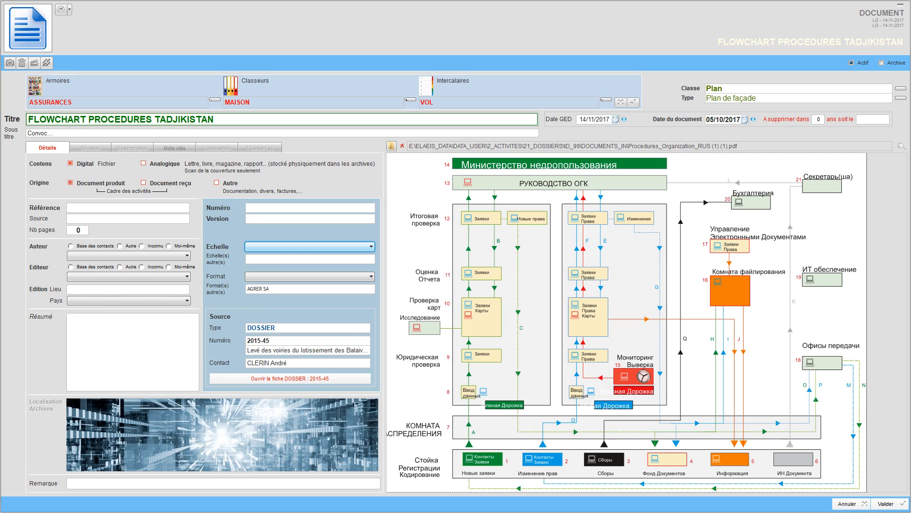
pyautogui.click(370, 276)
pyautogui.click(371, 277)
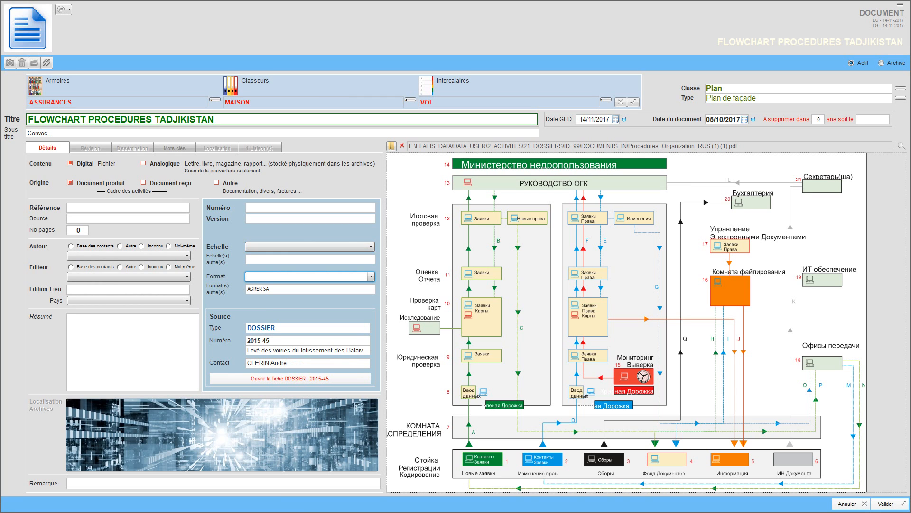
pyautogui.click(143, 182)
# - Enter loose words for full-text search in the document's keywords and save the record
pyautogui.click(174, 148)
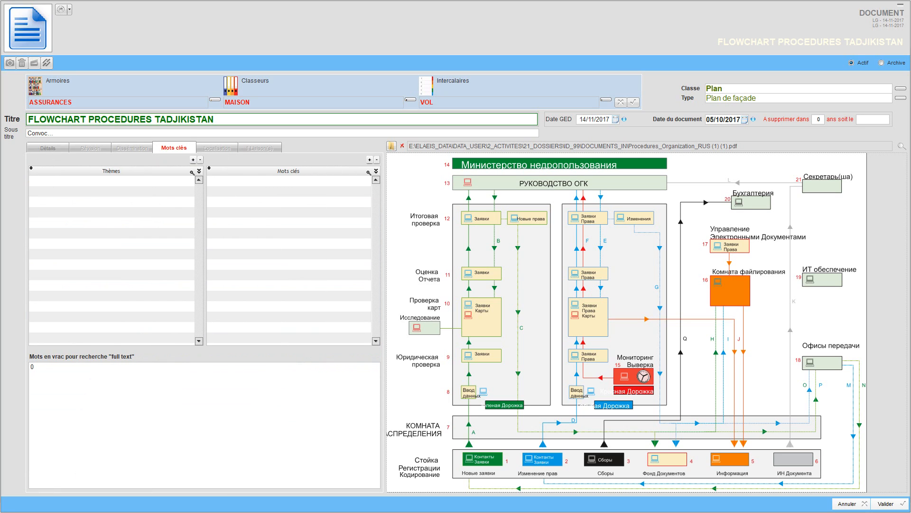
pyautogui.doubleClick(32, 367)
pyautogui.write('flowacha')
pyautogui.press('BackSpace')
pyautogui.press('Tab')
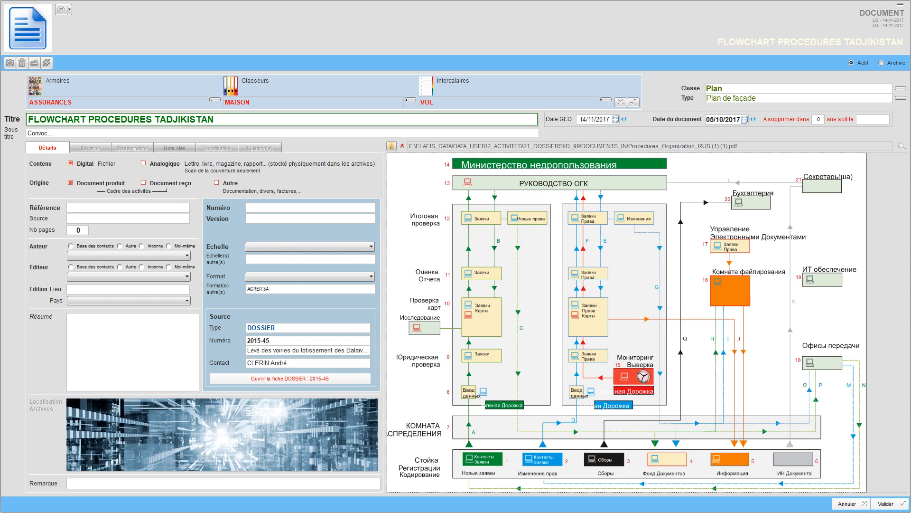
pyautogui.press('Tab')
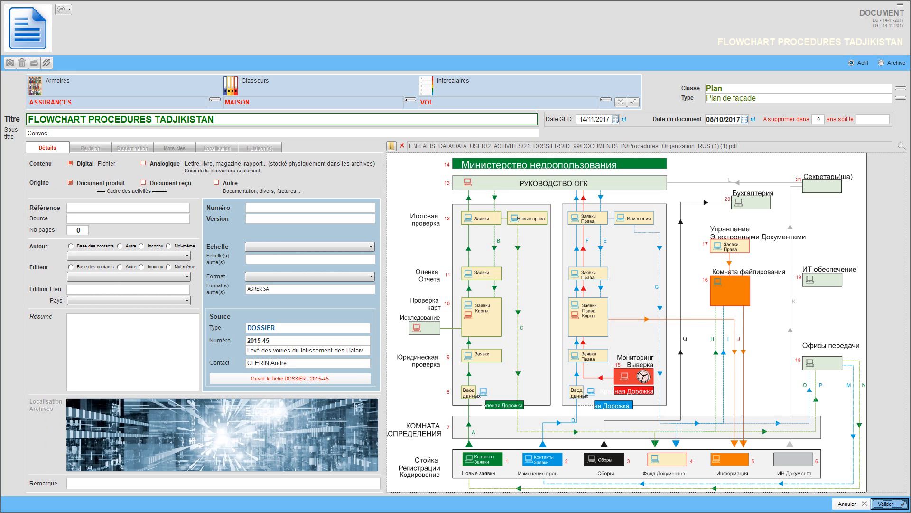
pyautogui.click(889, 503)
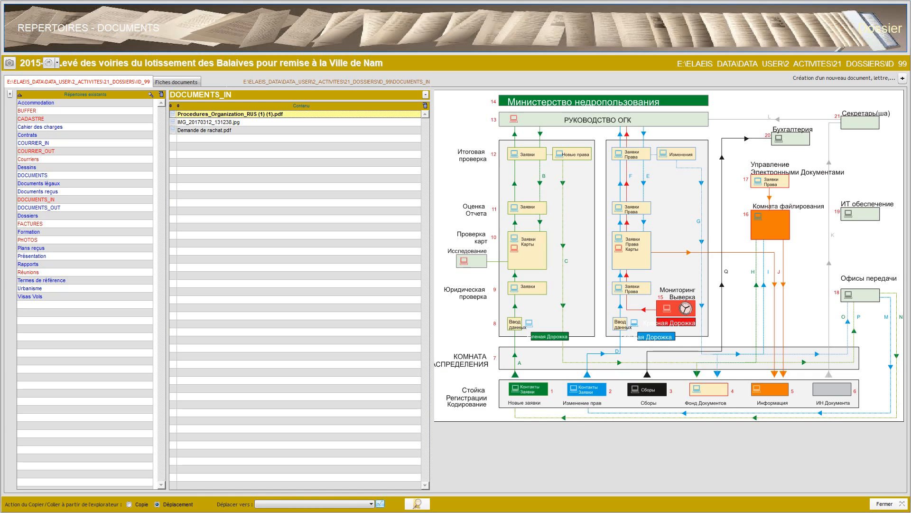
# - Reopen the dossier's documents and view the FLOWCHART PROCEDURES TADJIKISTAN record from its list of document records
pyautogui.click(889, 504)
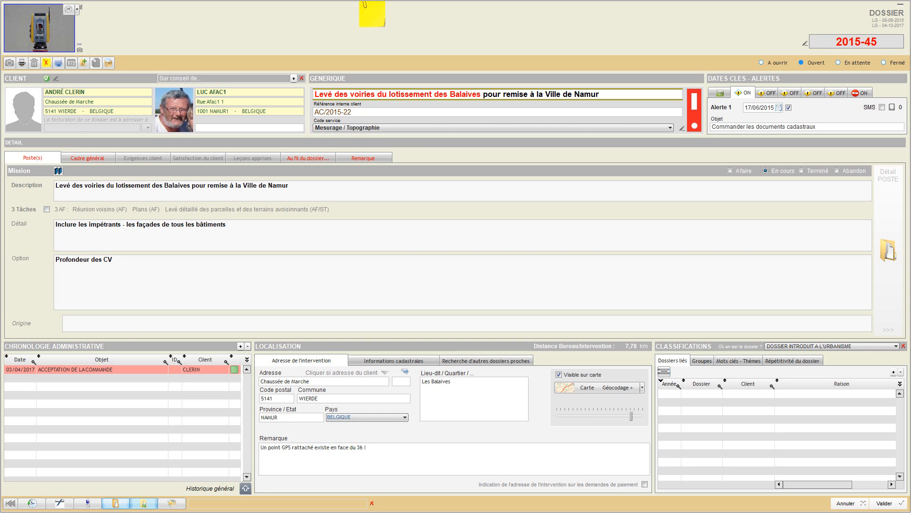
pyautogui.click(116, 503)
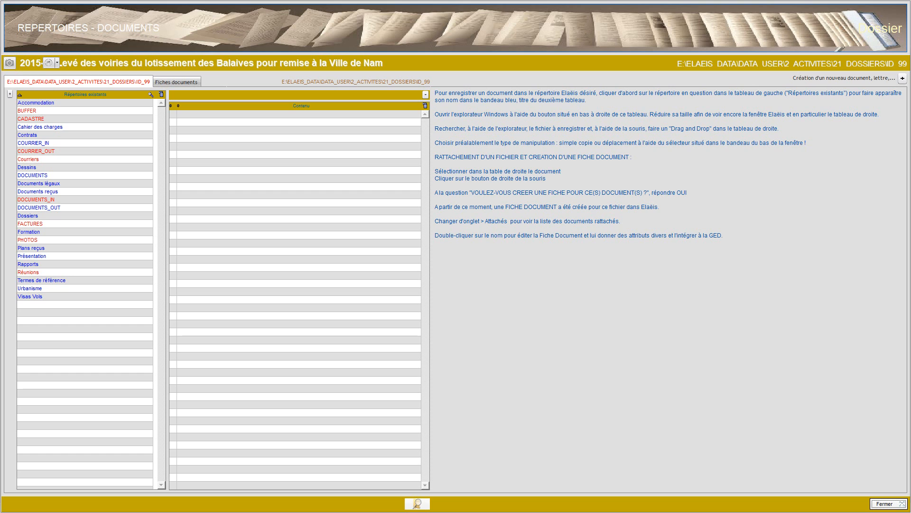
pyautogui.click(176, 82)
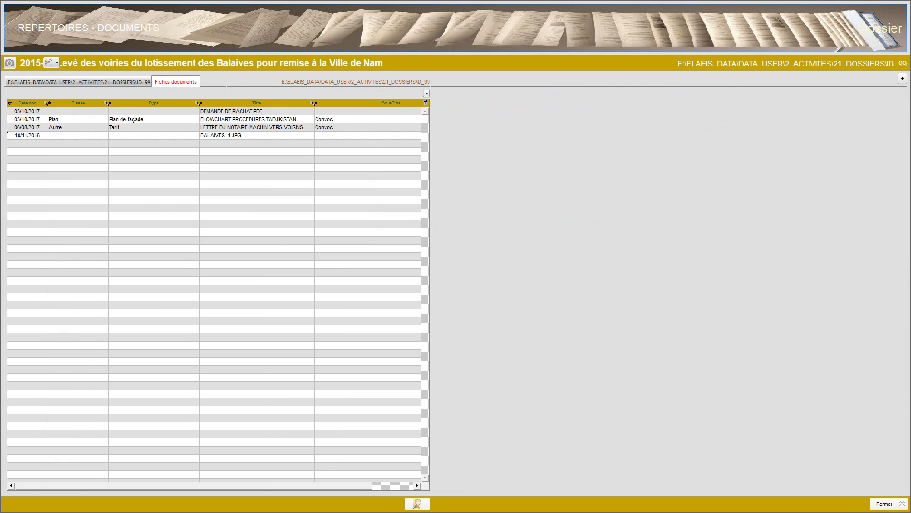
pyautogui.click(248, 119)
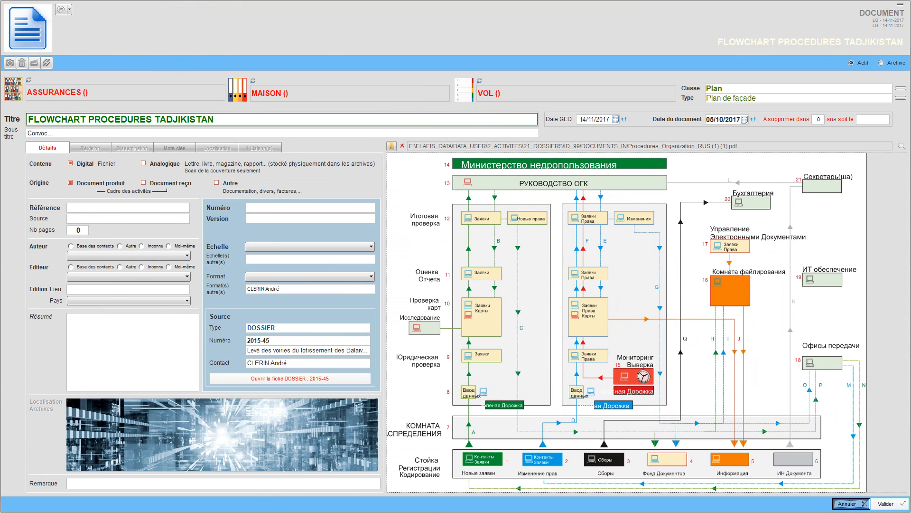
pyautogui.click(850, 503)
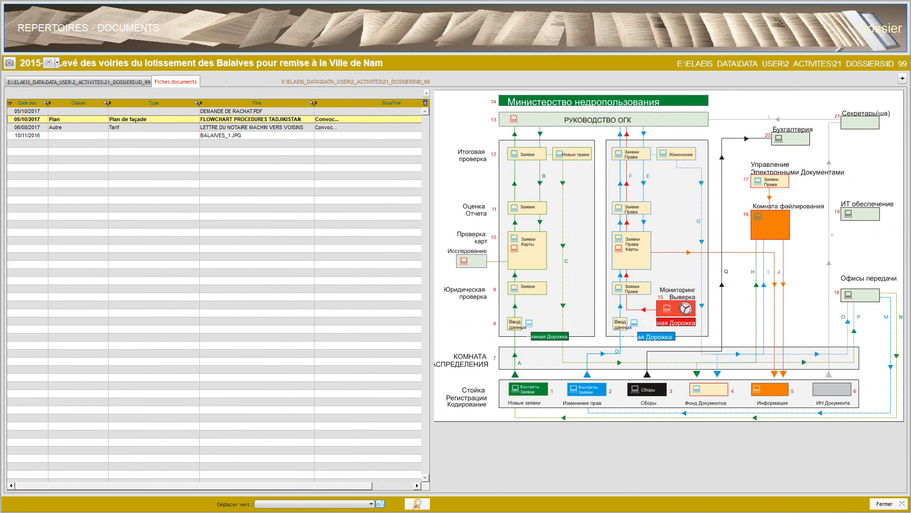
# - Close the document directories and leave the dossier without saving to return to the list of open dossiers
pyautogui.click(79, 83)
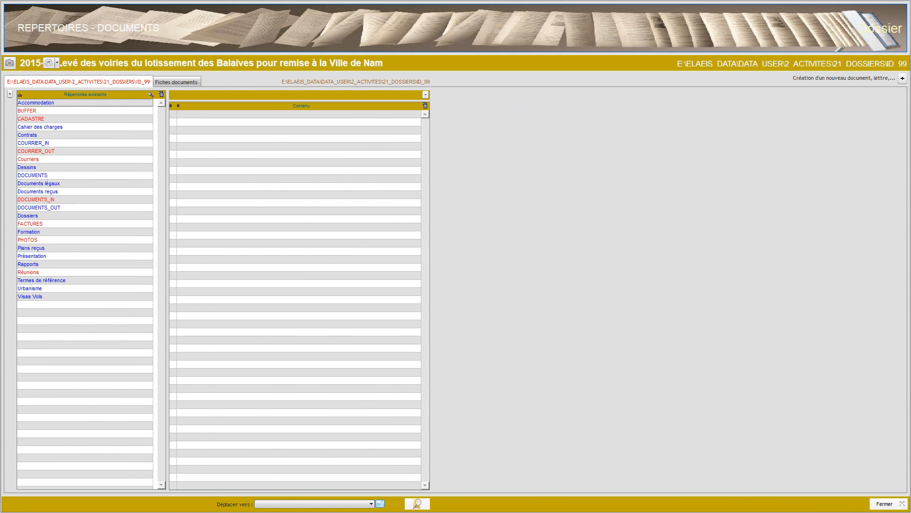
pyautogui.click(176, 82)
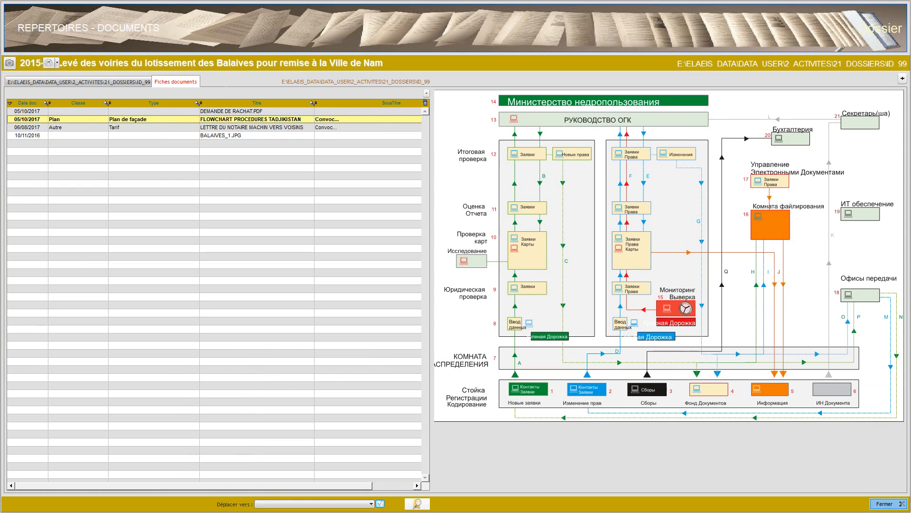
pyautogui.click(886, 504)
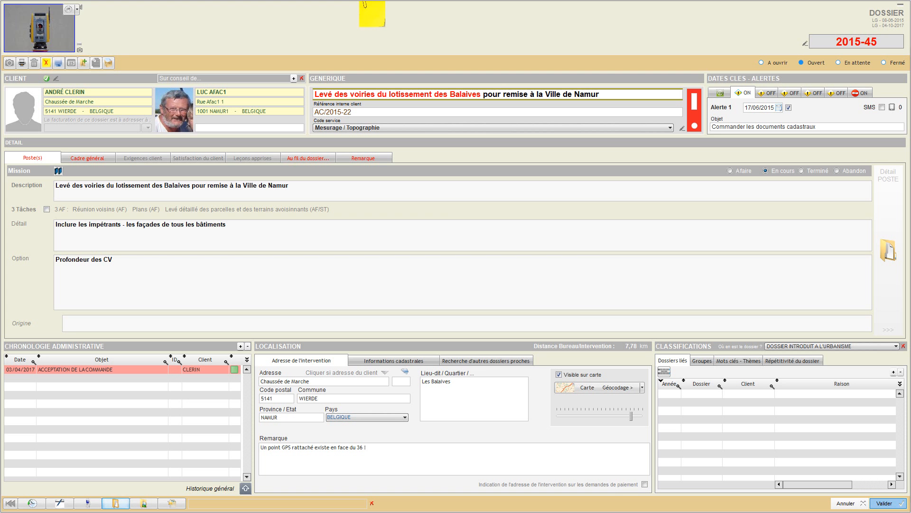
pyautogui.click(850, 503)
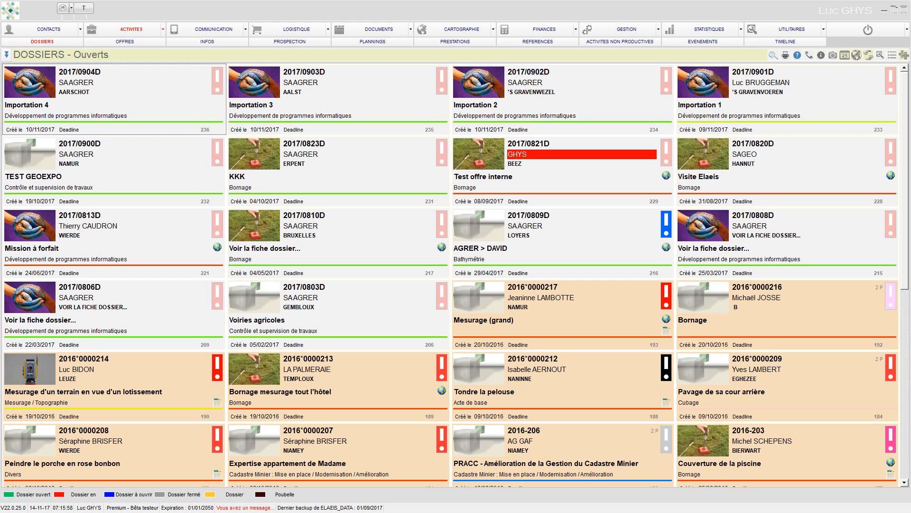
# - View the FLOWCHART PROCEDURES TADJIKISTAN record under ASSURANCES, MAISON, VOL in the GED, leave without saving, and return to the cabinets
pyautogui.click(379, 30)
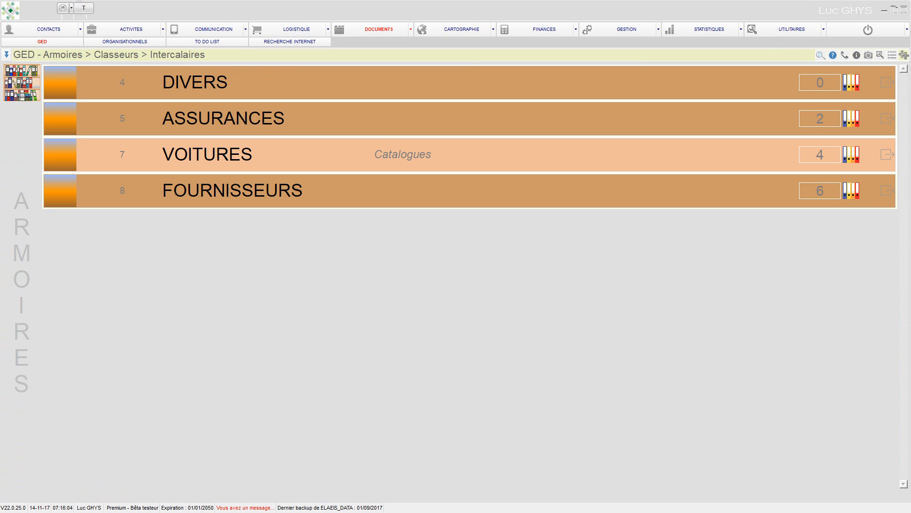
pyautogui.click(888, 119)
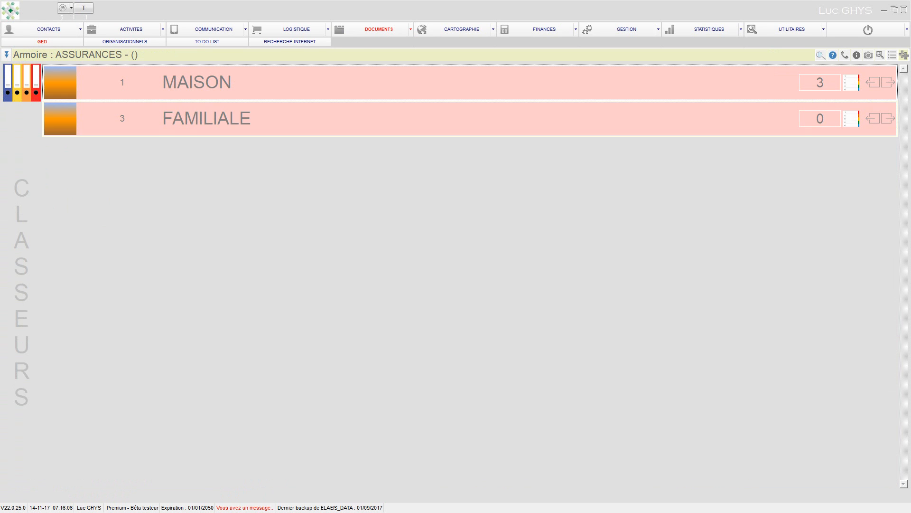
pyautogui.click(887, 82)
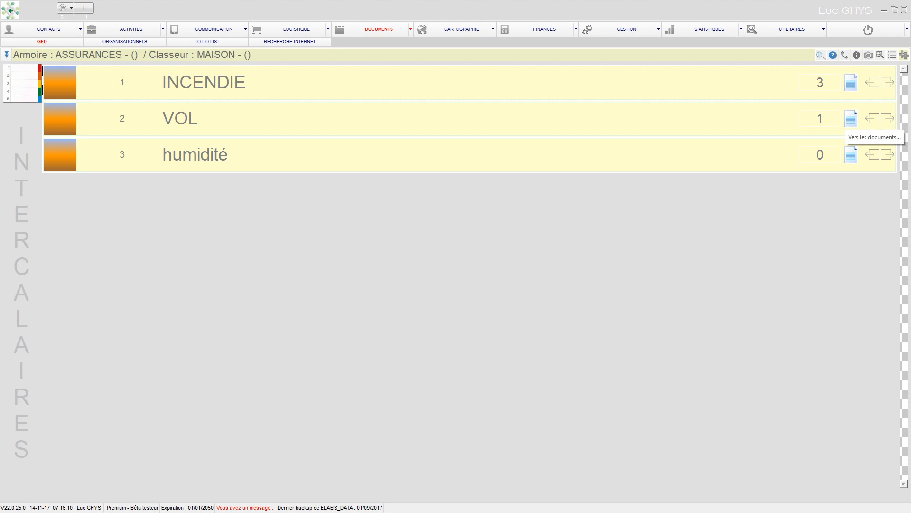
pyautogui.click(851, 120)
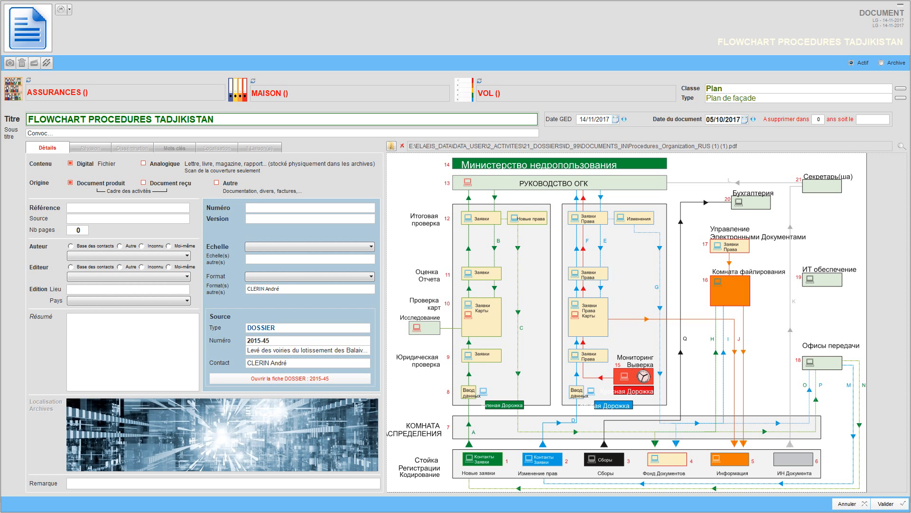
pyautogui.click(851, 504)
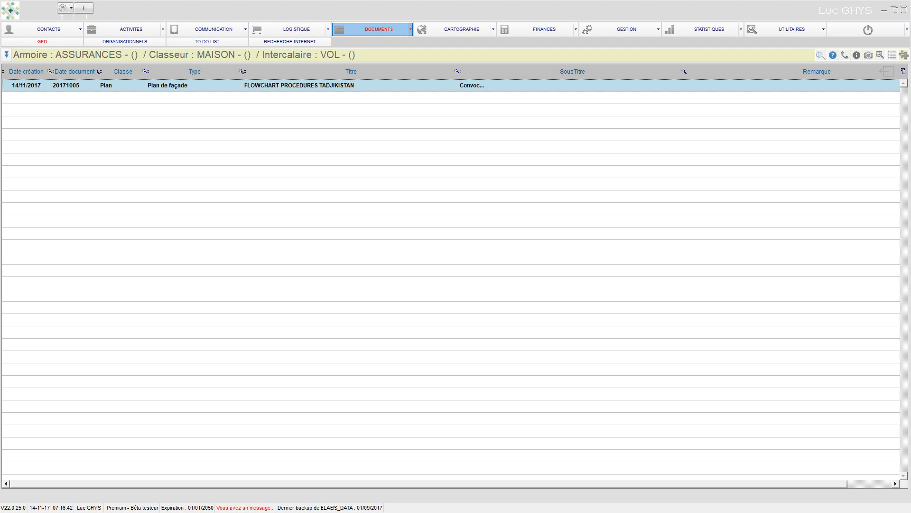
pyautogui.click(372, 29)
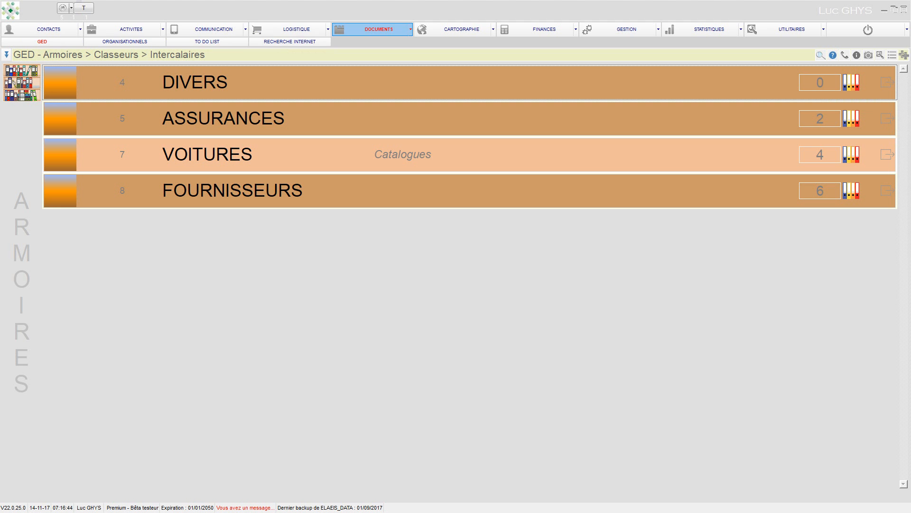
# - Open the document directories of the Importation 4 dossier from the list of open dossiers
pyautogui.click(131, 29)
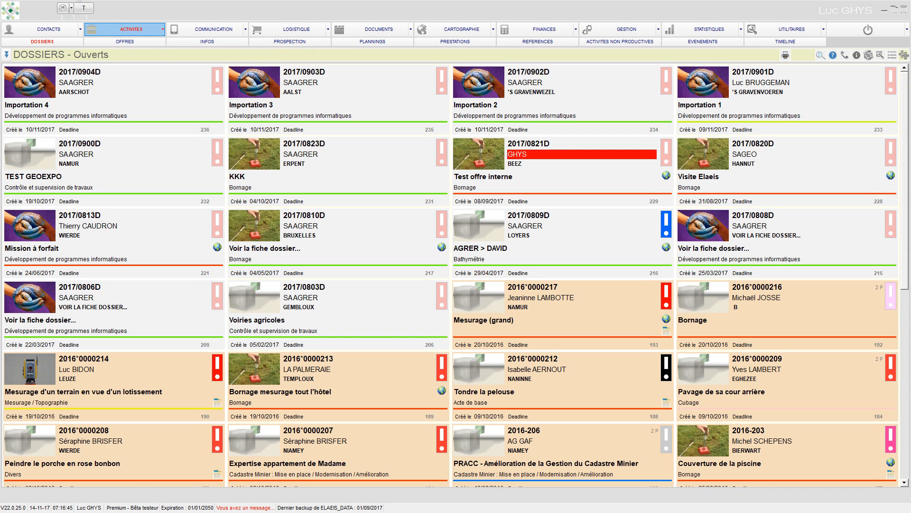
pyautogui.doubleClick(114, 99)
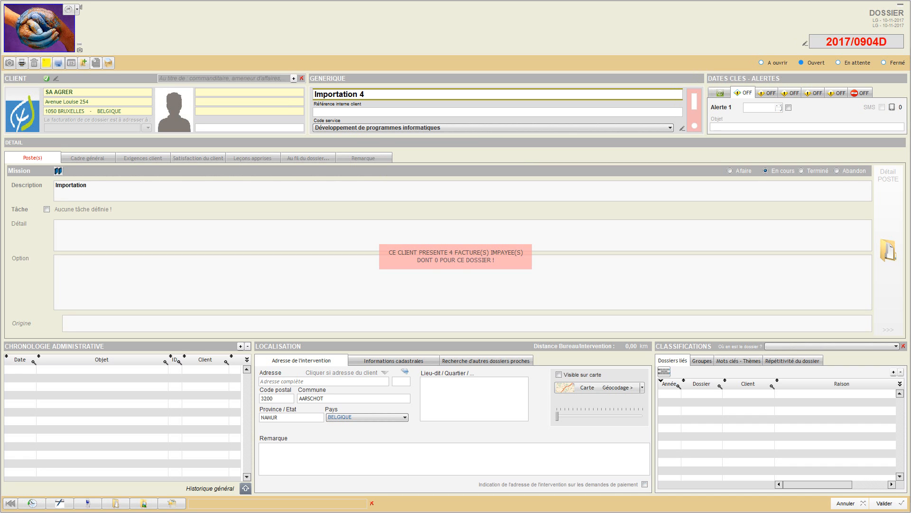
pyautogui.click(116, 503)
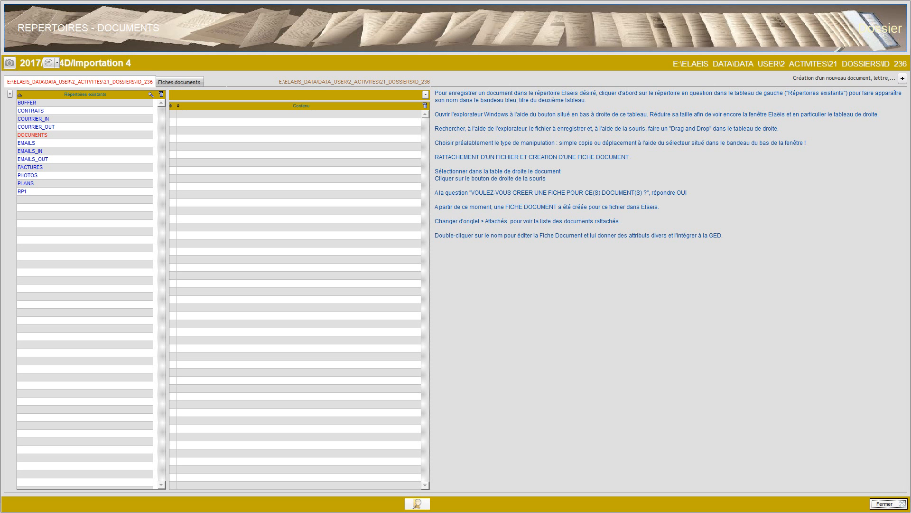
# - Open the file explorer as a reduced window beside the directory tables and browse to the Data (E:) drive
pyautogui.click(417, 503)
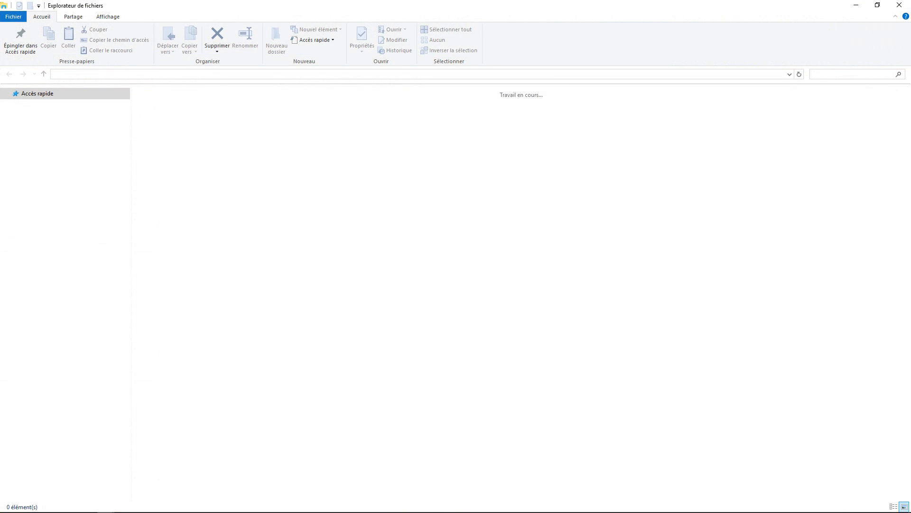
pyautogui.click(878, 5)
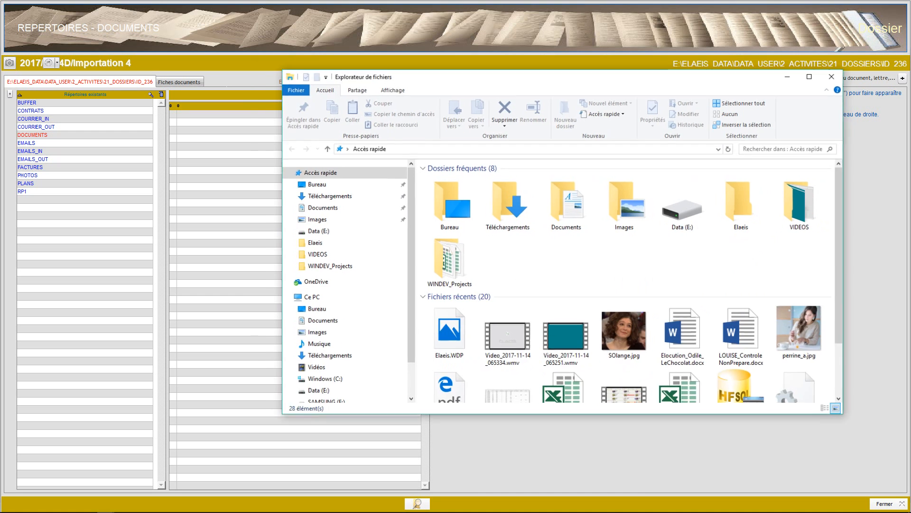
pyautogui.moveTo(570, 86); pyautogui.dragTo(591, 133)
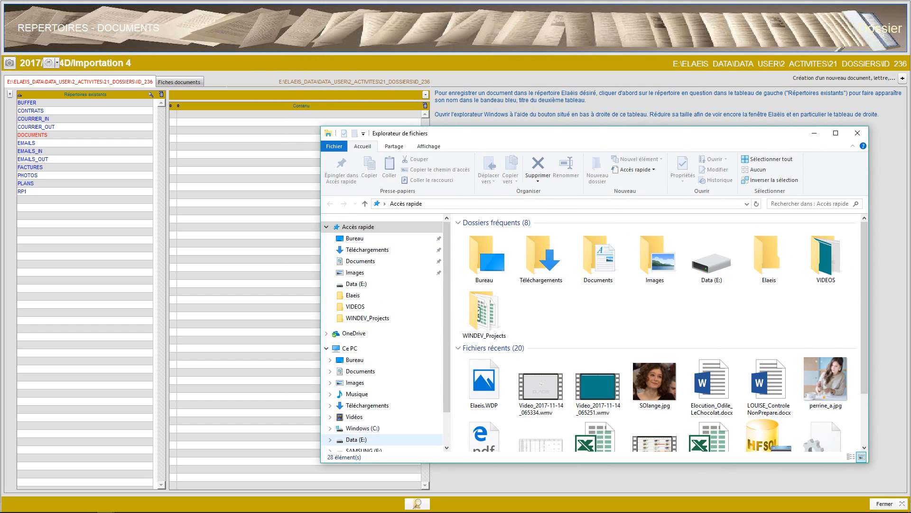
pyautogui.click(356, 439)
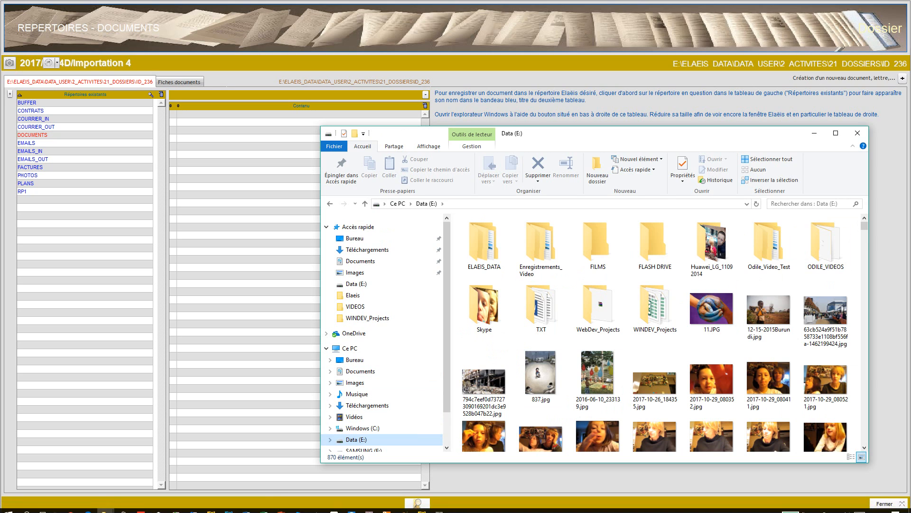
# - Transfer CapitaineFantastic.jpg from the Data (E:) drive into the dossier's PHOTOS directory
pyautogui.scroll(-8, 711, 303)
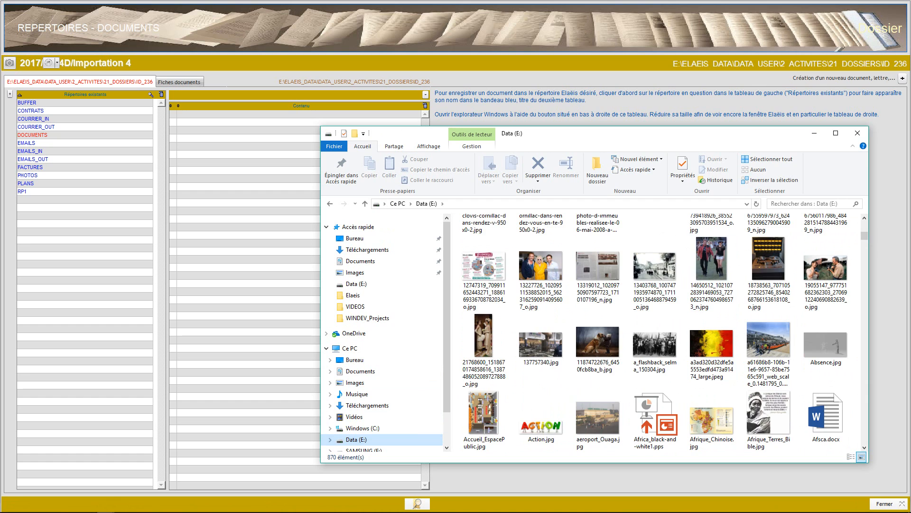
pyautogui.scroll(-5, 655, 332)
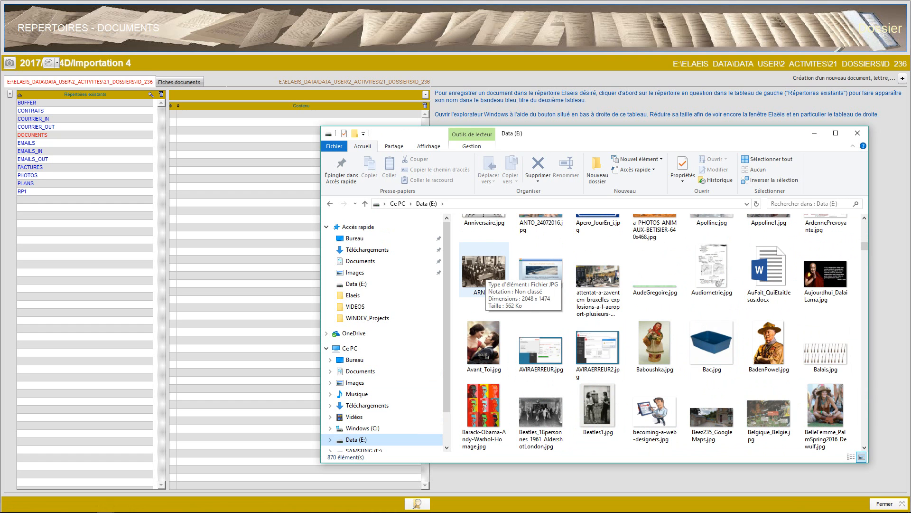
pyautogui.scroll(-5, 484, 280)
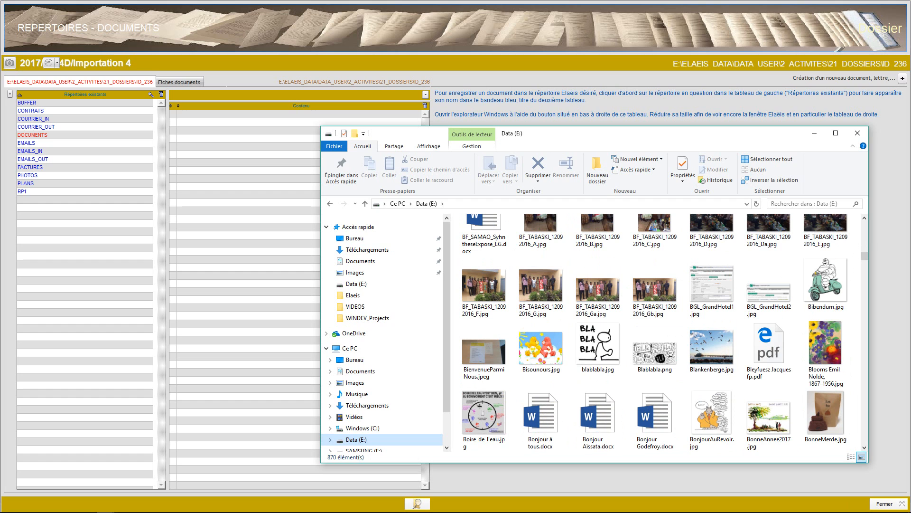
pyautogui.scroll(-5, 712, 347)
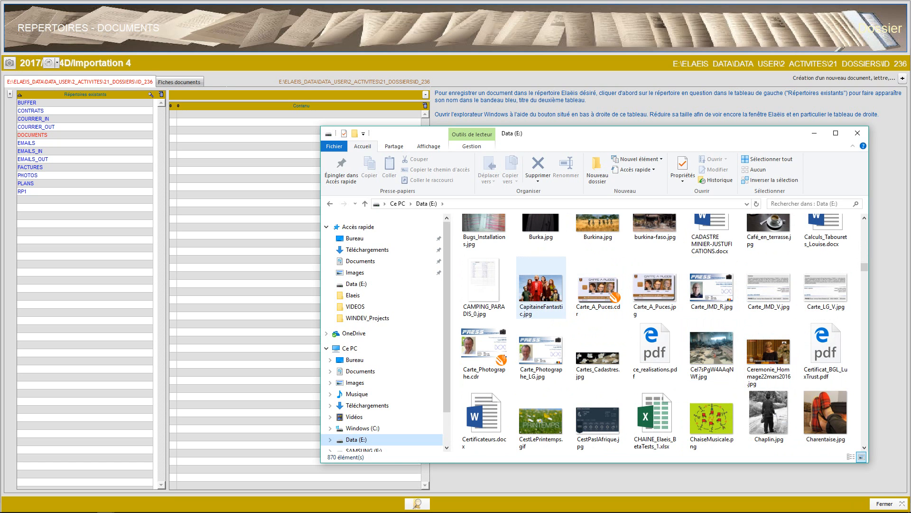
pyautogui.click(541, 289)
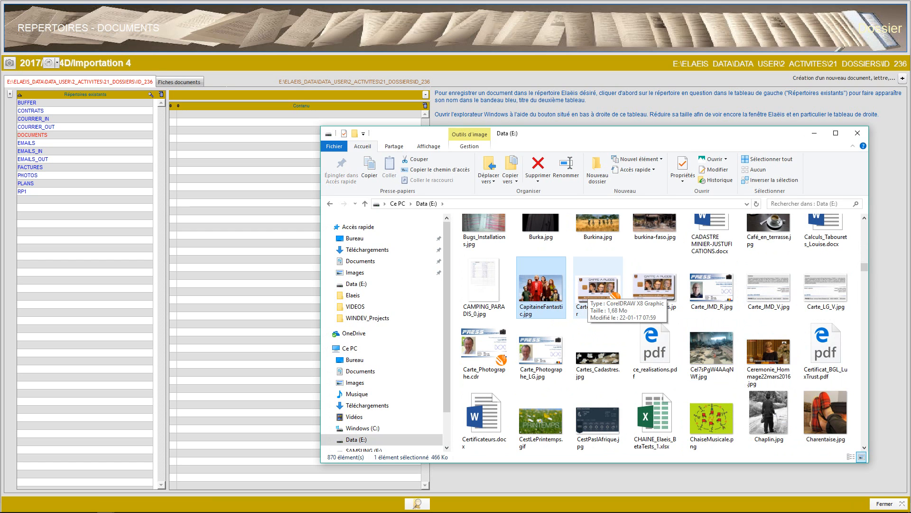
pyautogui.moveTo(541, 284); pyautogui.dragTo(339, 231)
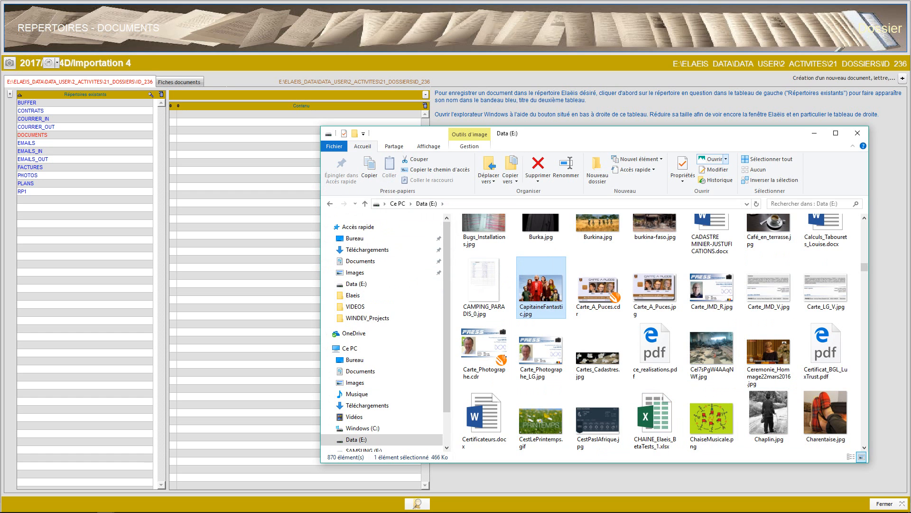
pyautogui.moveTo(593, 133); pyautogui.dragTo(910, 100)
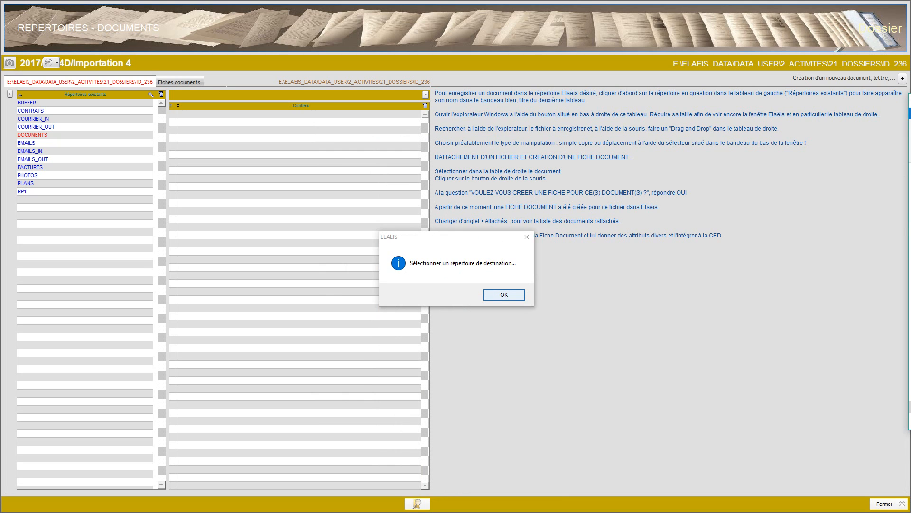
pyautogui.press('Return')
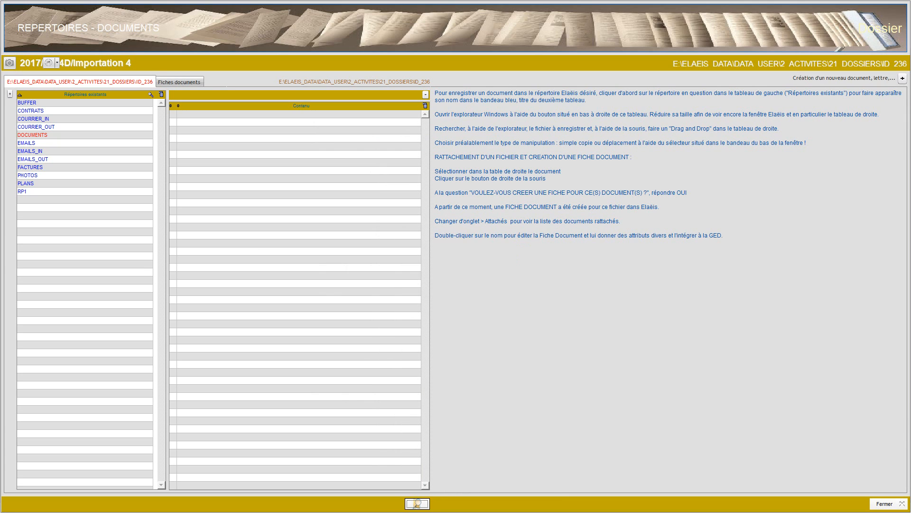
pyautogui.click(85, 175)
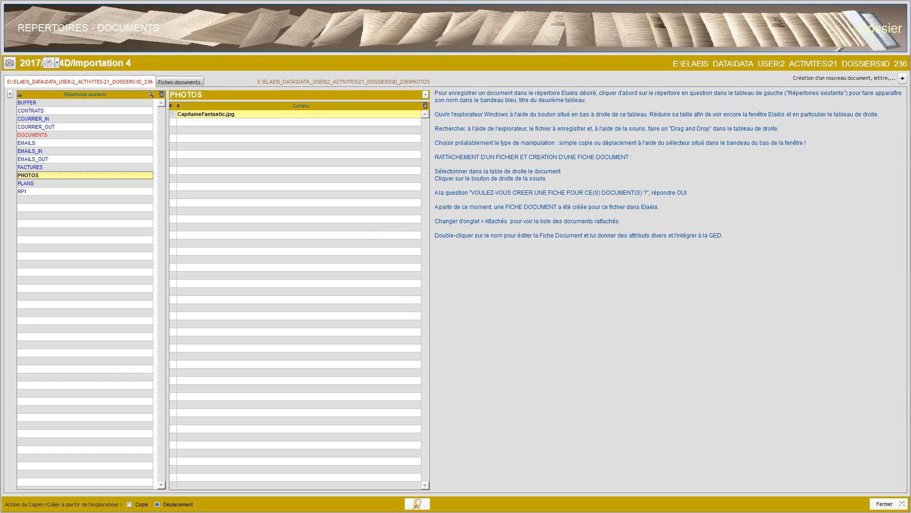
# - Create a document record for CapitaineFantastic.jpg in the PHOTOS directory and validate it
pyautogui.click(206, 115)
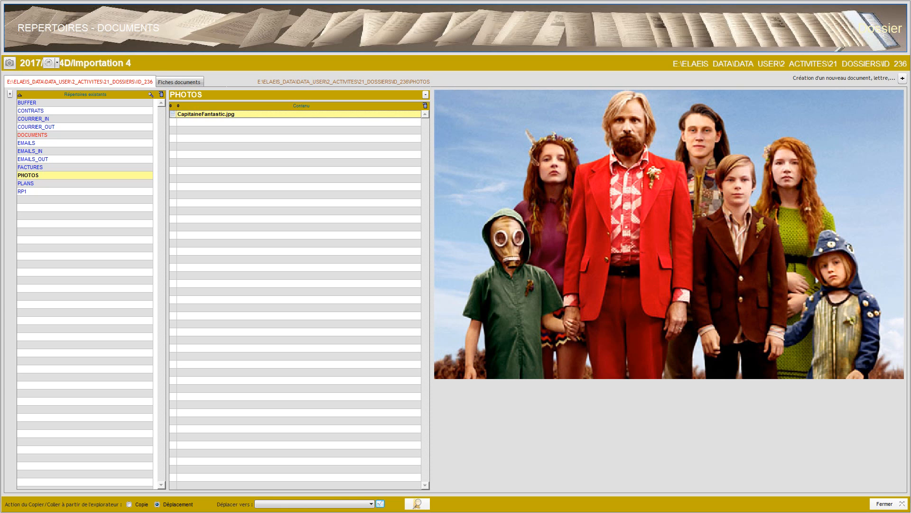
pyautogui.rightClick(241, 114)
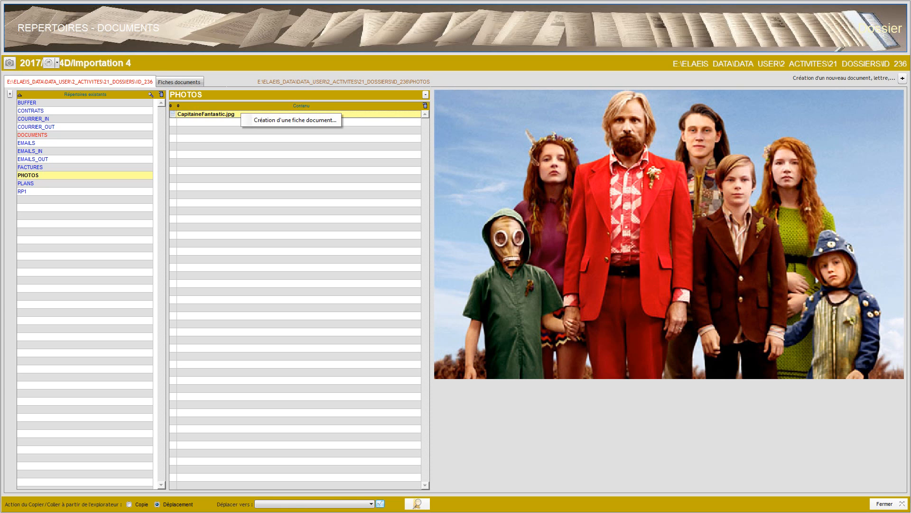
pyautogui.click(291, 120)
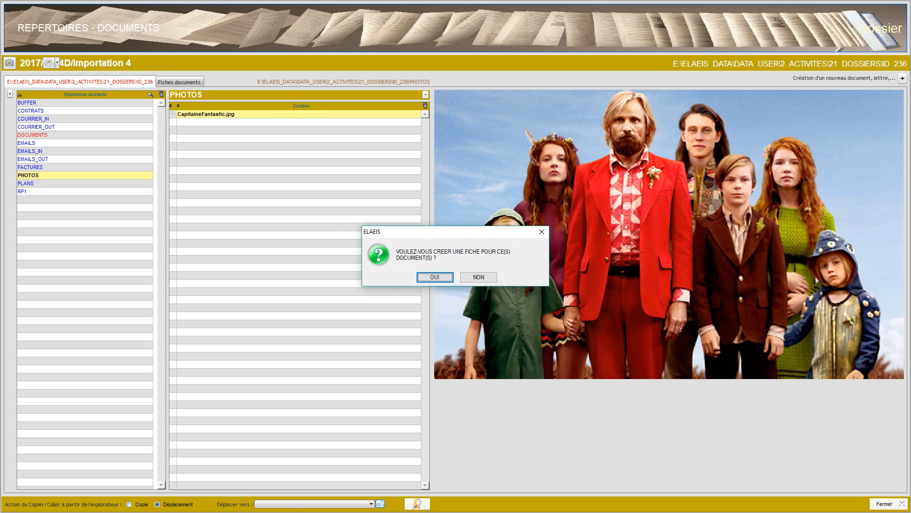
pyautogui.press('Return')
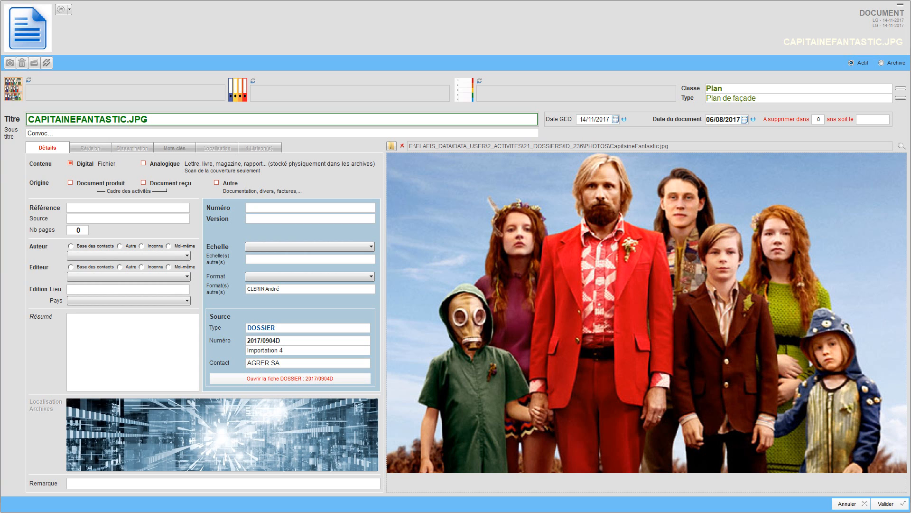
pyautogui.click(890, 503)
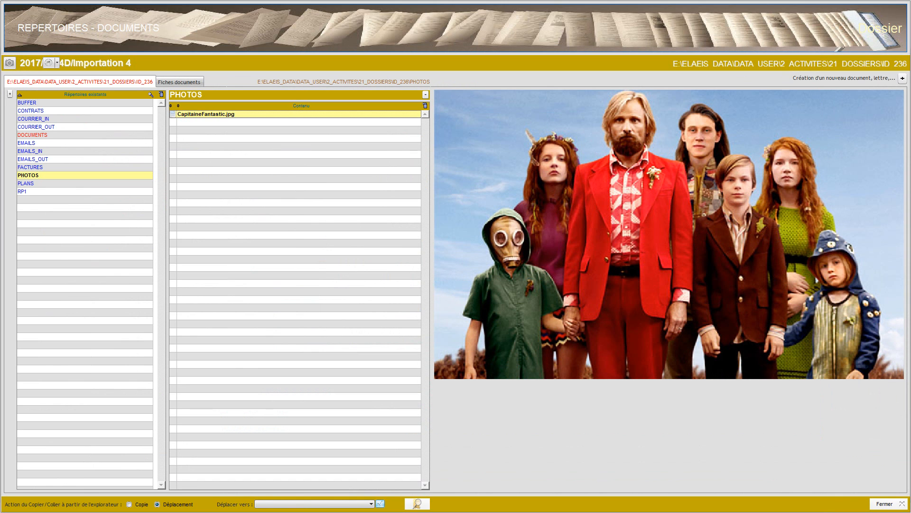
# - View the dossier's list of document records, then return to the PHOTOS directory and check the record-creation option for CapitaineFantastic.jpg
pyautogui.click(179, 81)
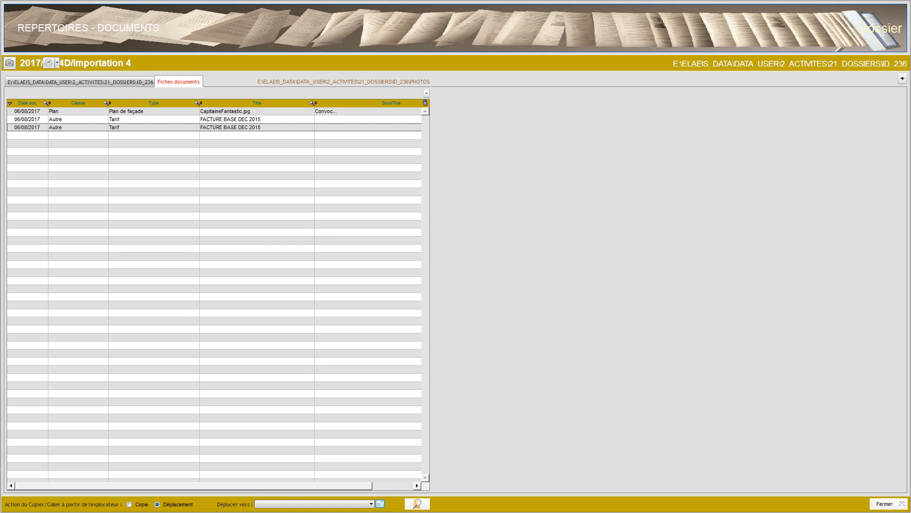
pyautogui.click(80, 82)
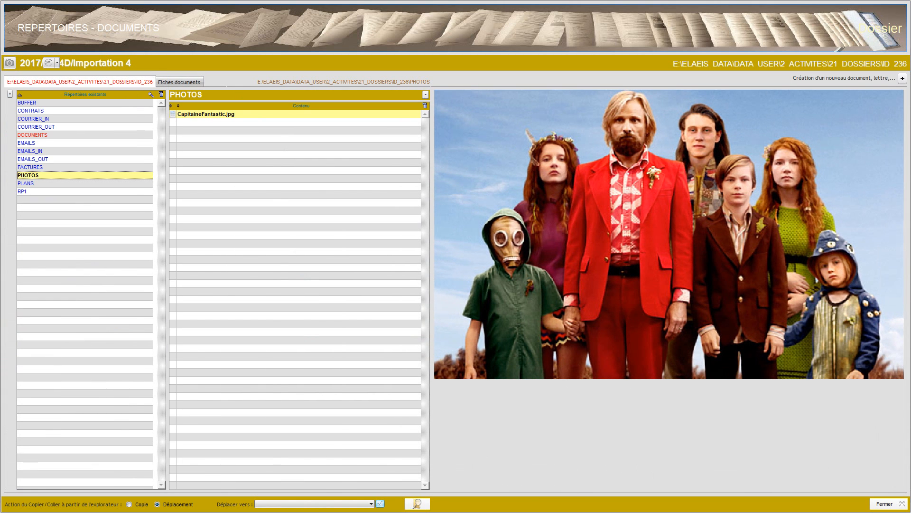
pyautogui.rightClick(293, 115)
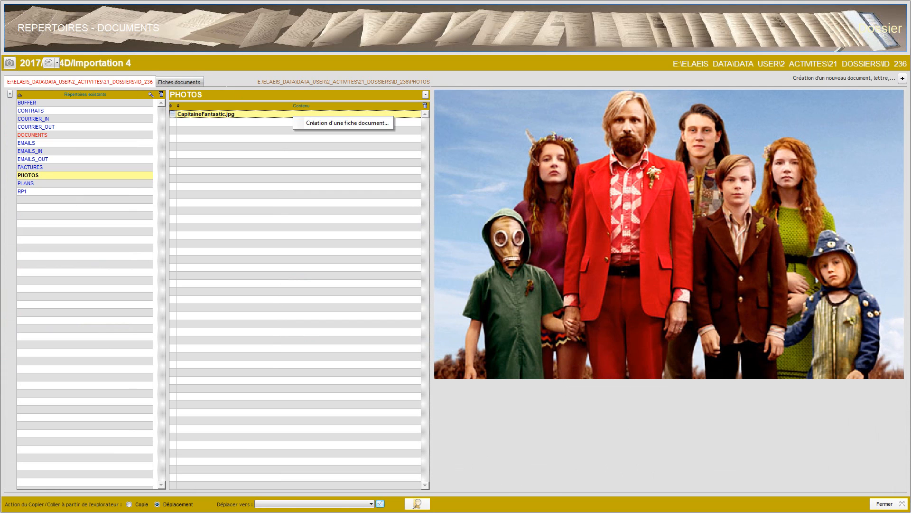
pyautogui.press('Escape')
# - Move Café_en_terrasse.jpg from the Data (E:) drive into the dossier's PHOTOS directory and return to the dossier's directories
pyautogui.moveTo(910, 98); pyautogui.dragTo(684, 125)
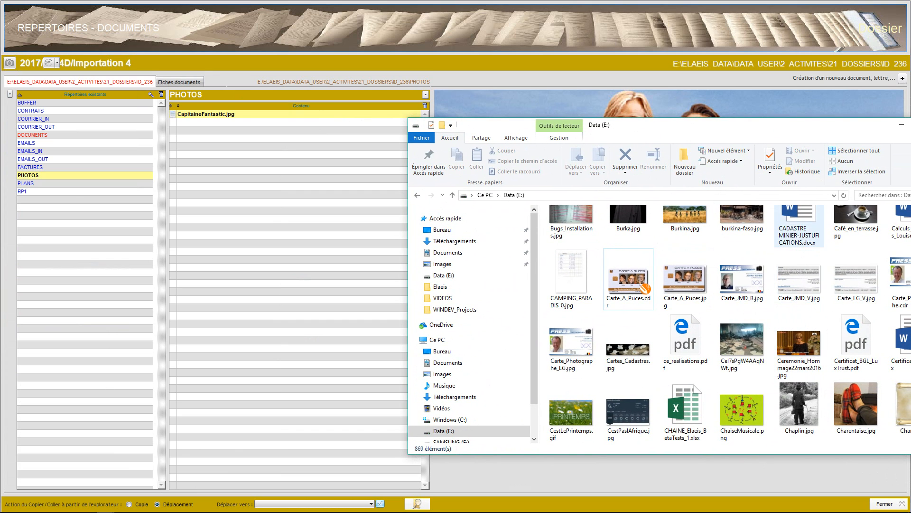
pyautogui.moveTo(854, 218); pyautogui.dragTo(342, 176)
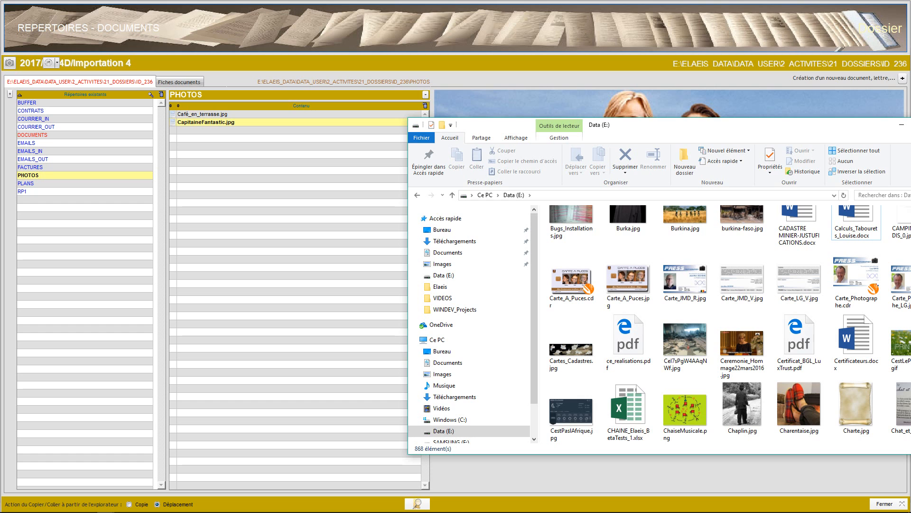
pyautogui.hotkey('alt', 'Tab')
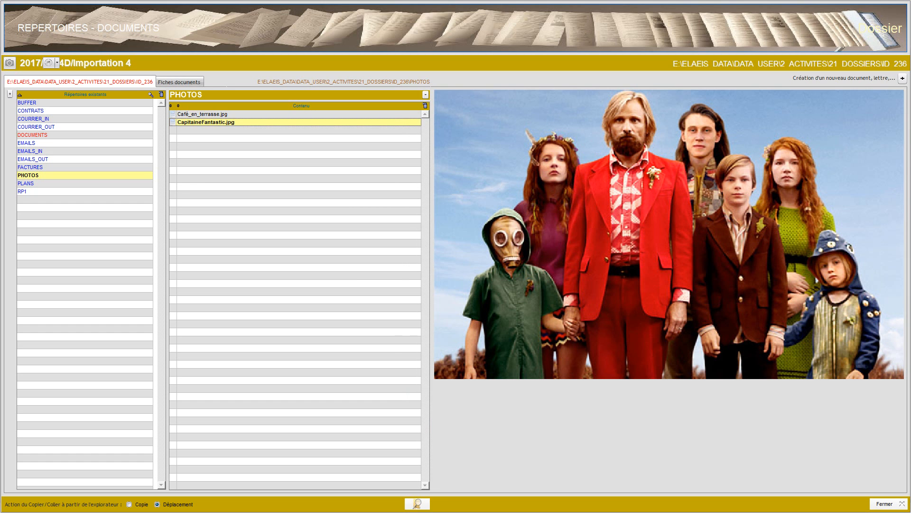
# - Create a document record for Café_en_terrasse.jpg in the PHOTOS directory, validate it and close the dossier's directories
pyautogui.click(206, 114)
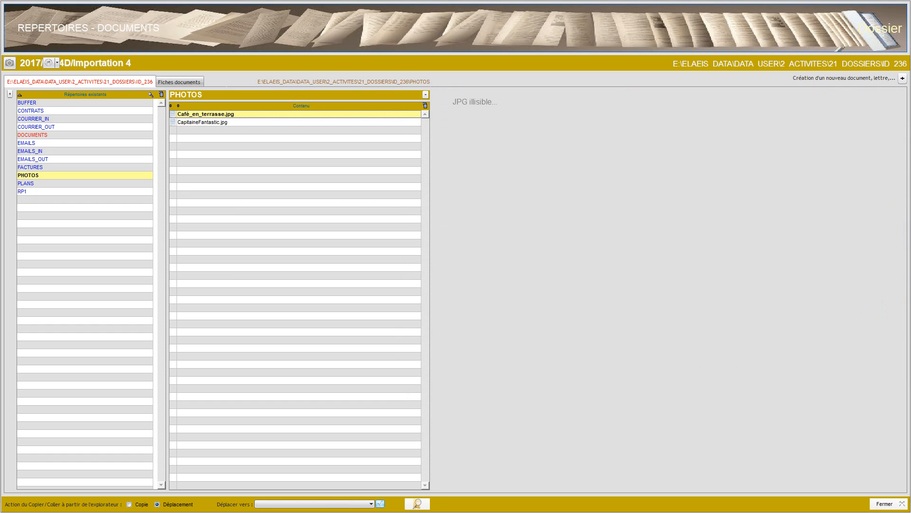
pyautogui.rightClick(242, 114)
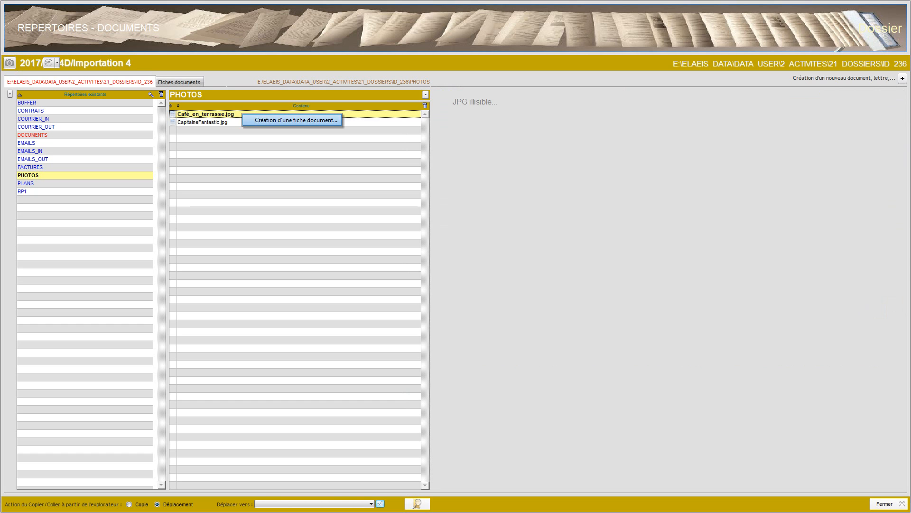
pyautogui.click(294, 120)
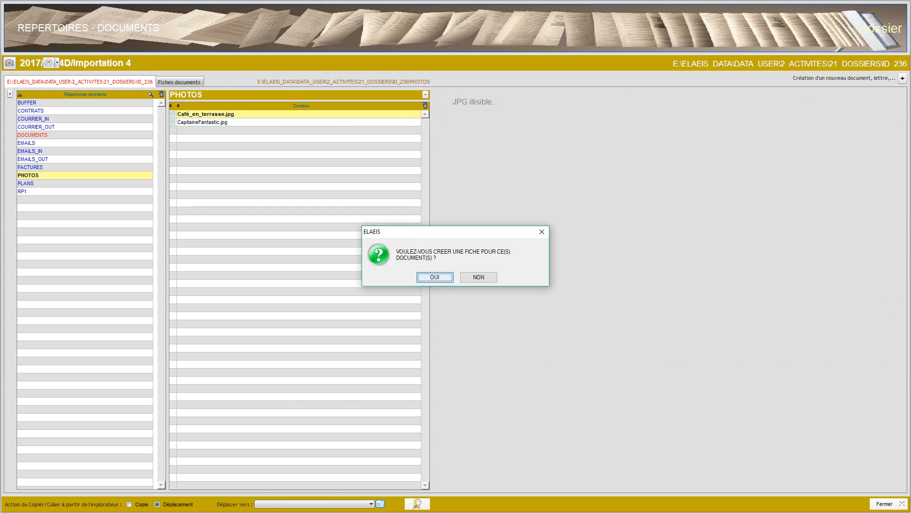
pyautogui.press('Return')
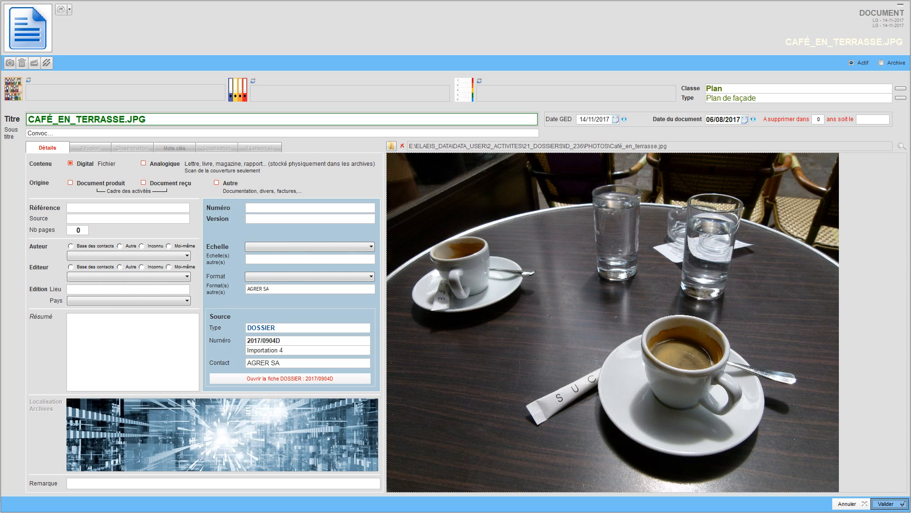
pyautogui.press('Return')
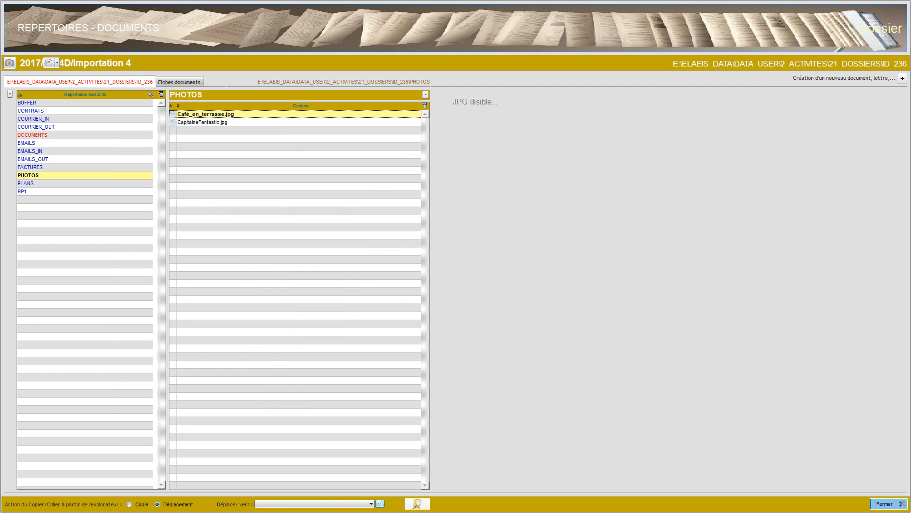
pyautogui.press('Return')
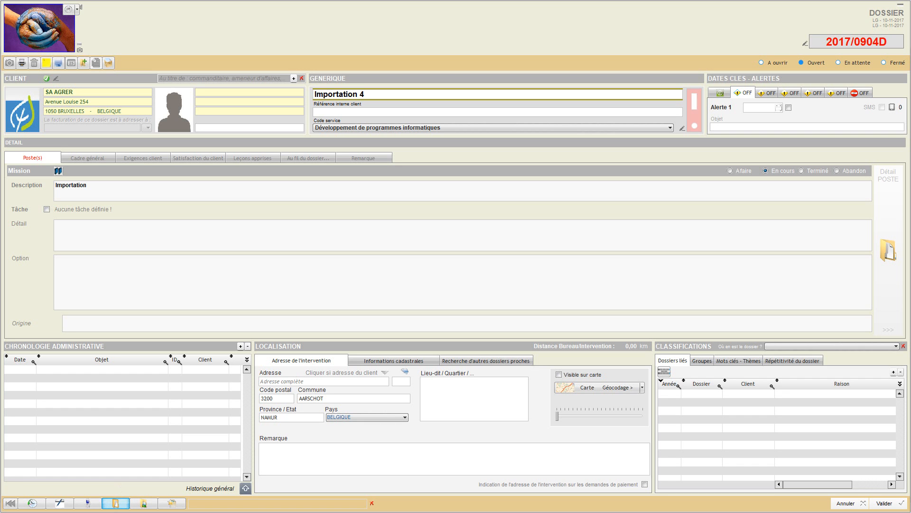
pyautogui.click(116, 503)
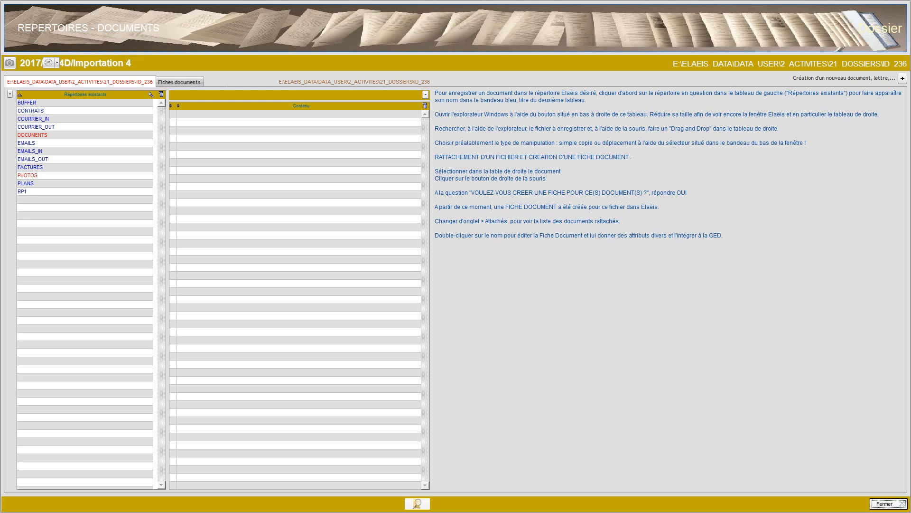
pyautogui.click(417, 503)
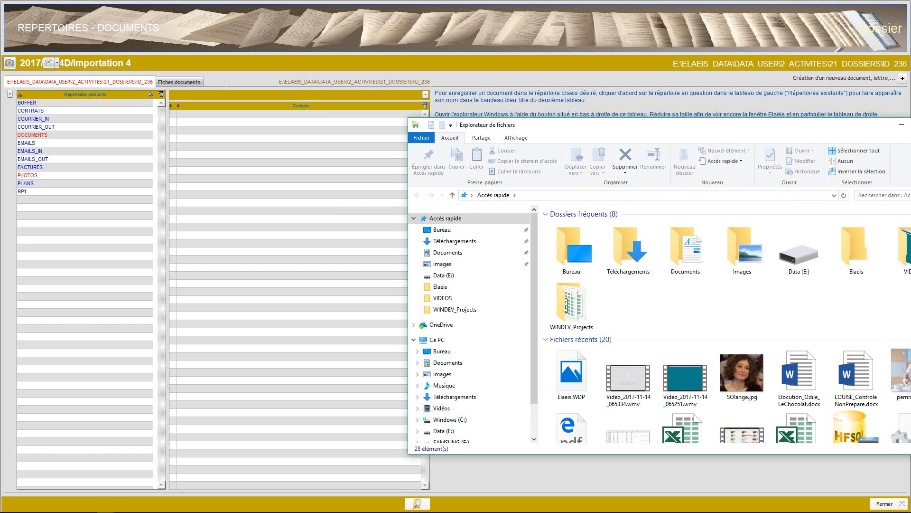
pyautogui.click(444, 431)
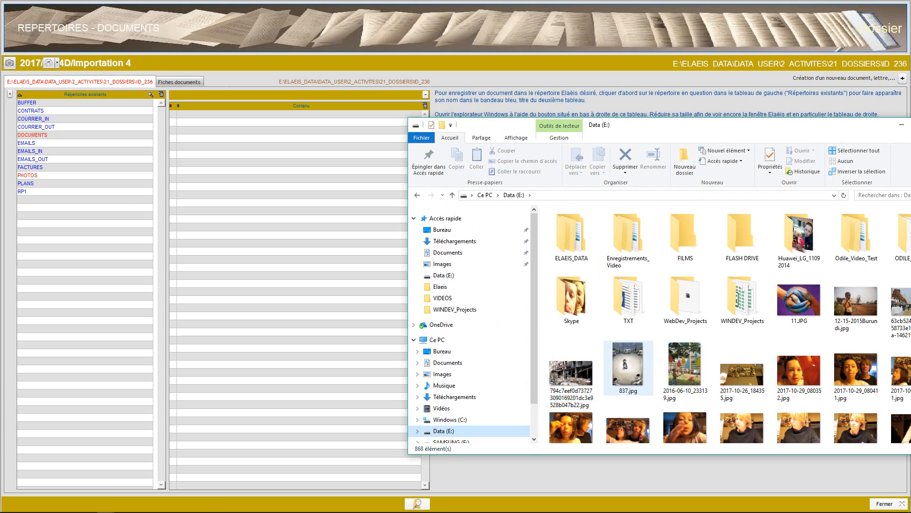
pyautogui.click(571, 373)
pyautogui.keyDown('shift'); pyautogui.click(685, 368); pyautogui.keyUp('shift')
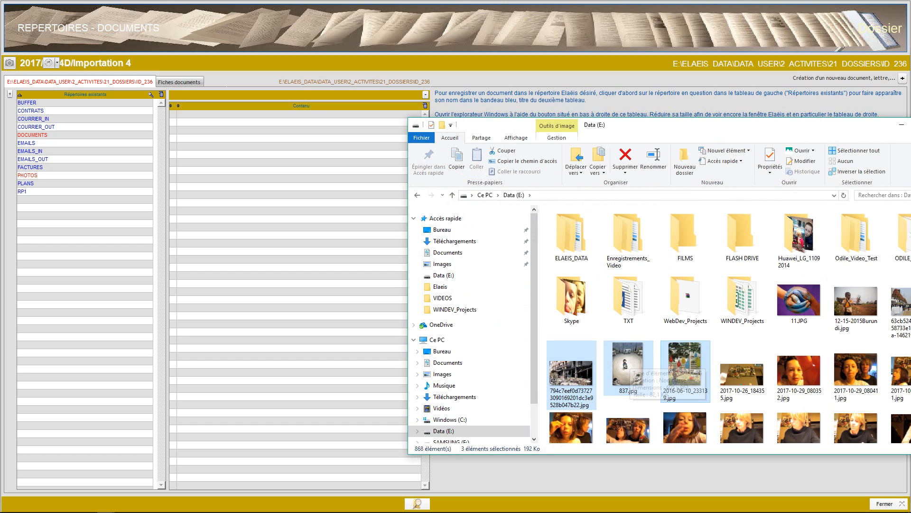
pyautogui.click(43, 175)
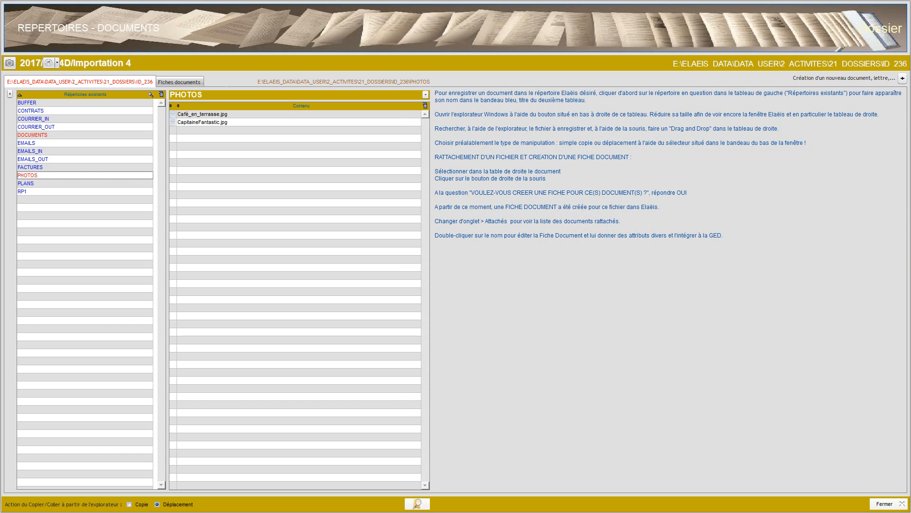
pyautogui.hotkey('alt', 'Tab')
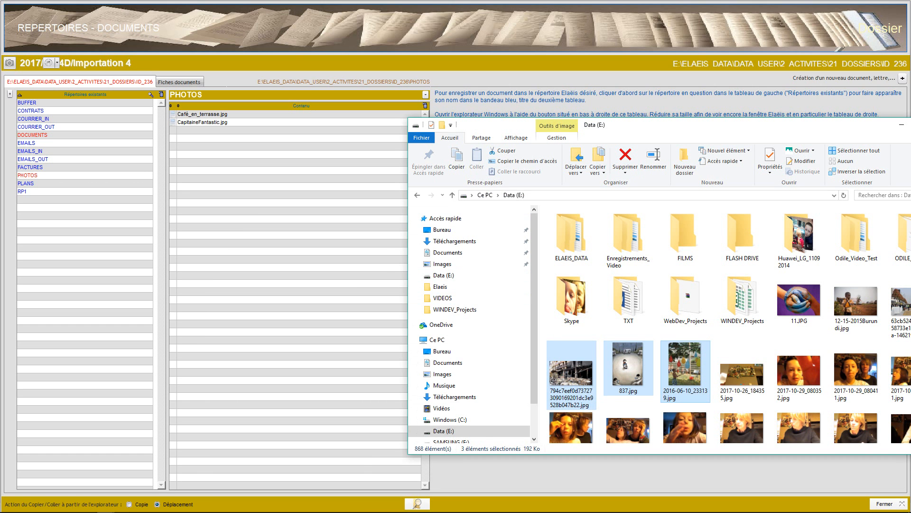
pyautogui.moveTo(676, 359); pyautogui.dragTo(314, 237)
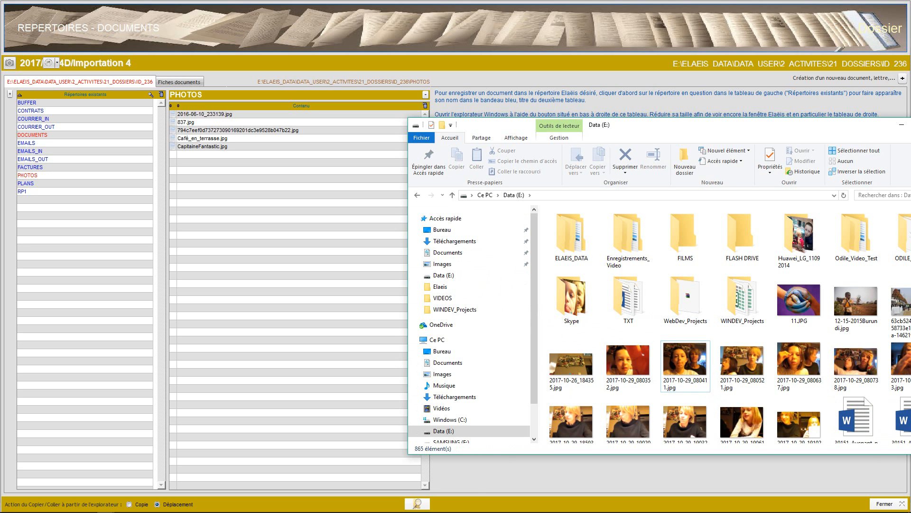
pyautogui.hotkey('alt', 'F4')
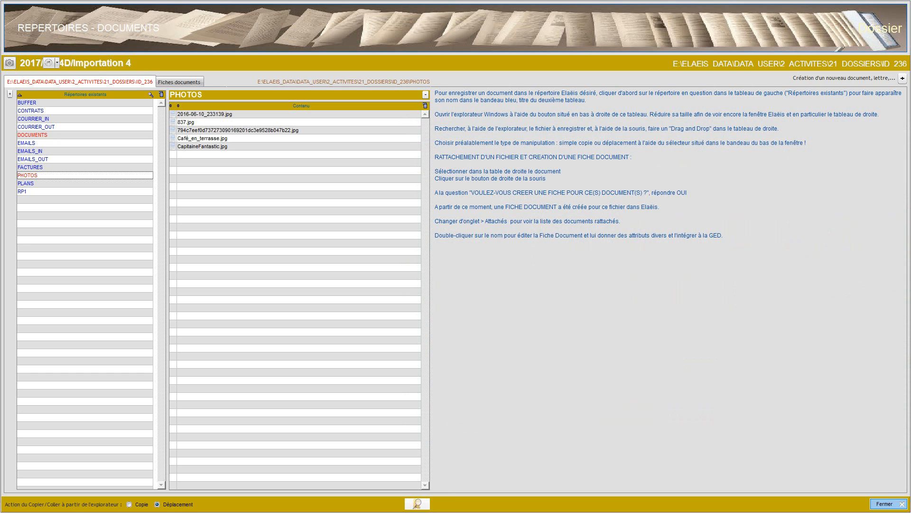
pyautogui.click(884, 504)
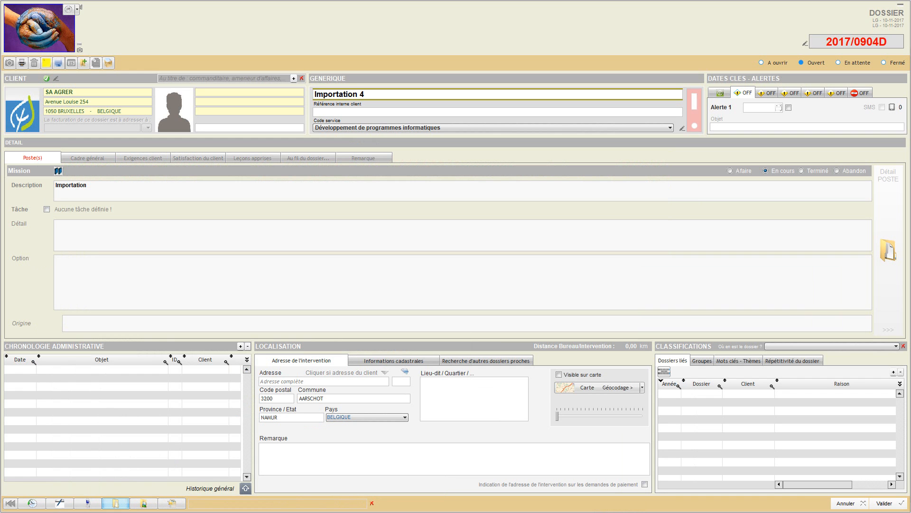
# - Review the files in the dossier's DOCUMENTS and PHOTOS directories, and validate the dossier to close it
pyautogui.click(116, 503)
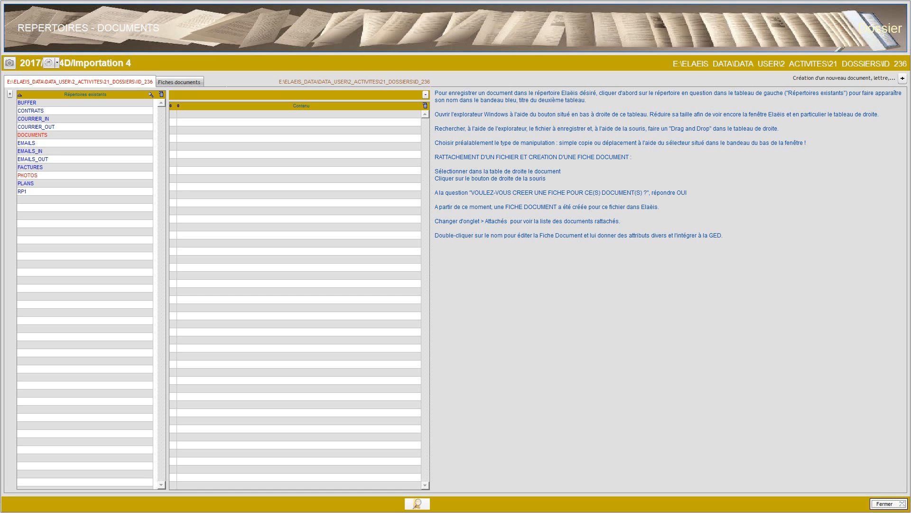
pyautogui.click(39, 135)
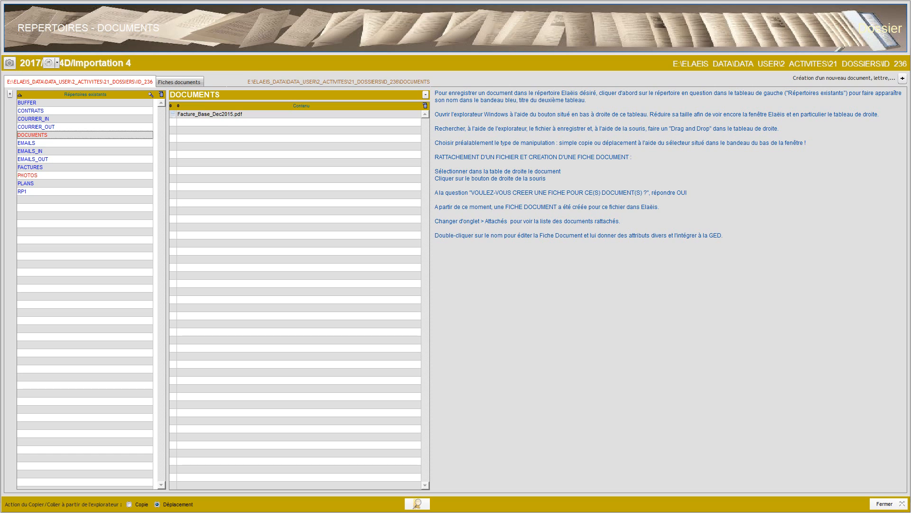
pyautogui.click(28, 175)
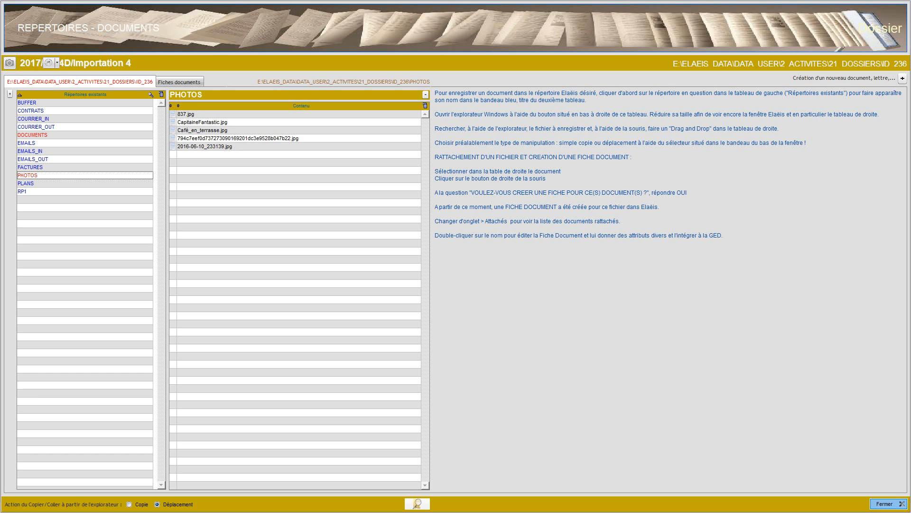
pyautogui.click(885, 504)
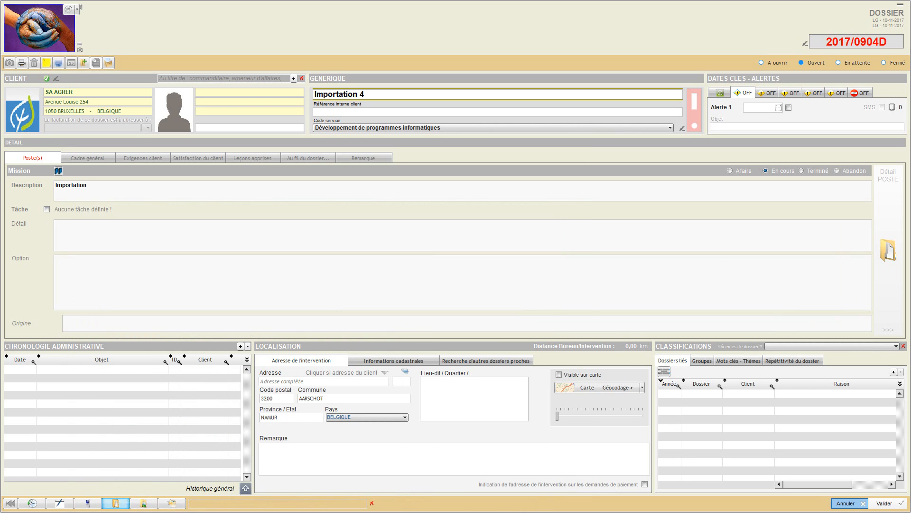
pyautogui.click(887, 503)
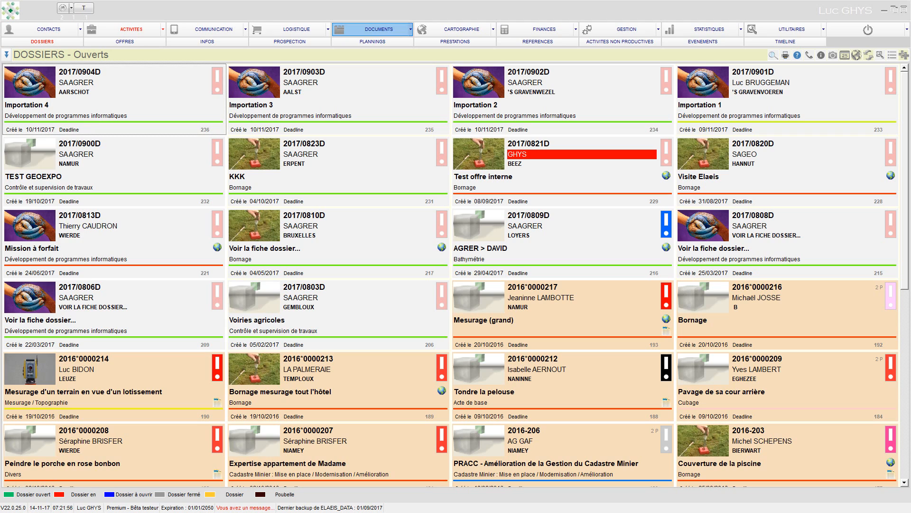
# - List the GED documents to classify by newest creation date, and inspect the CAPITAINEFANTASTIC.JPG record, leaving it without saving
pyautogui.click(375, 29)
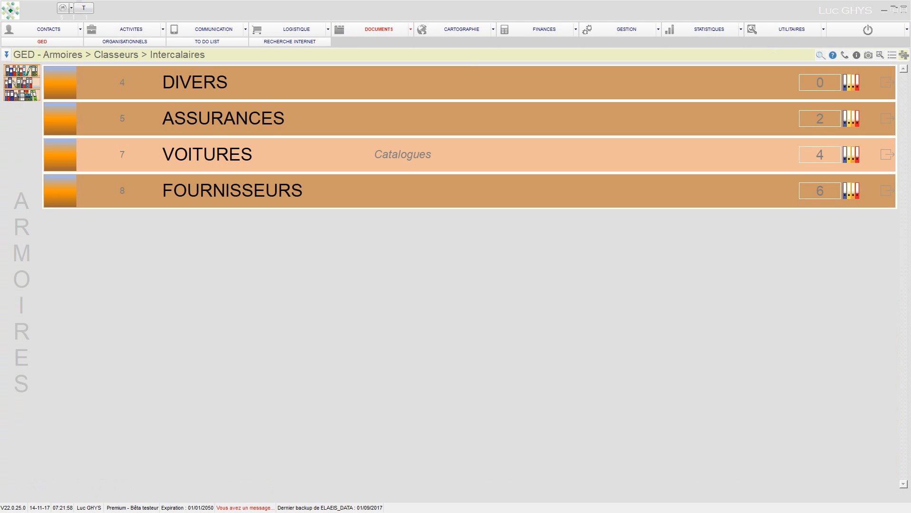
pyautogui.click(6, 54)
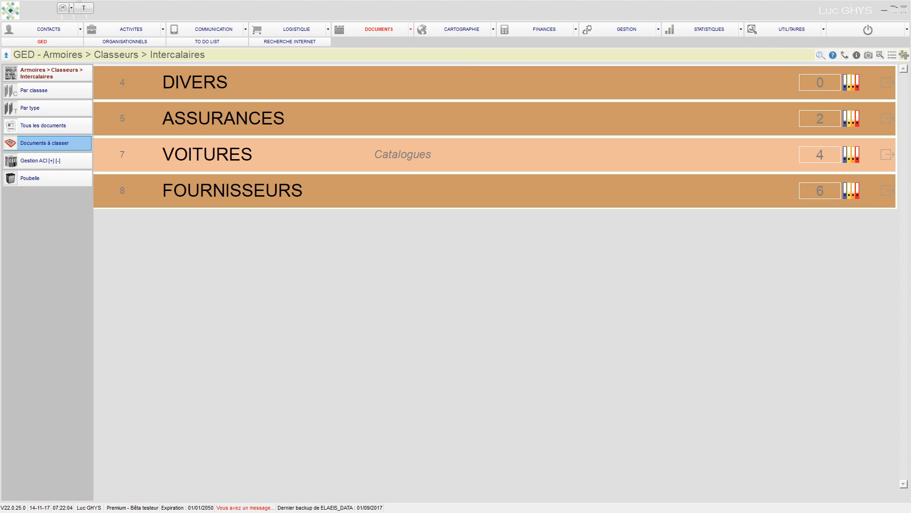
pyautogui.click(44, 142)
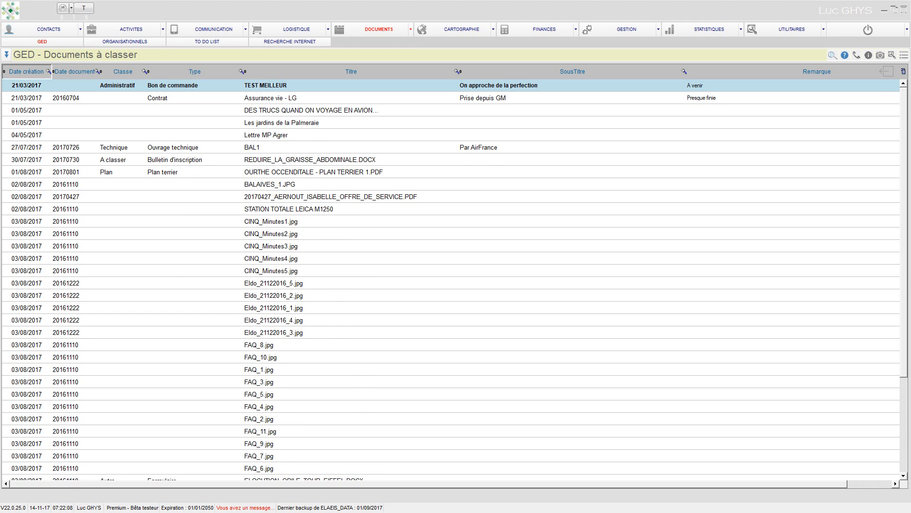
pyautogui.click(26, 71)
pyautogui.click(26, 72)
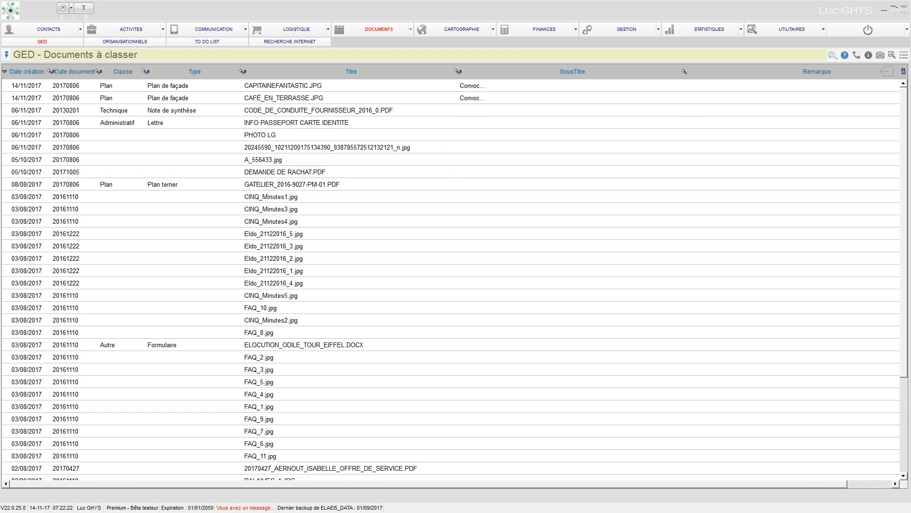
pyautogui.click(284, 86)
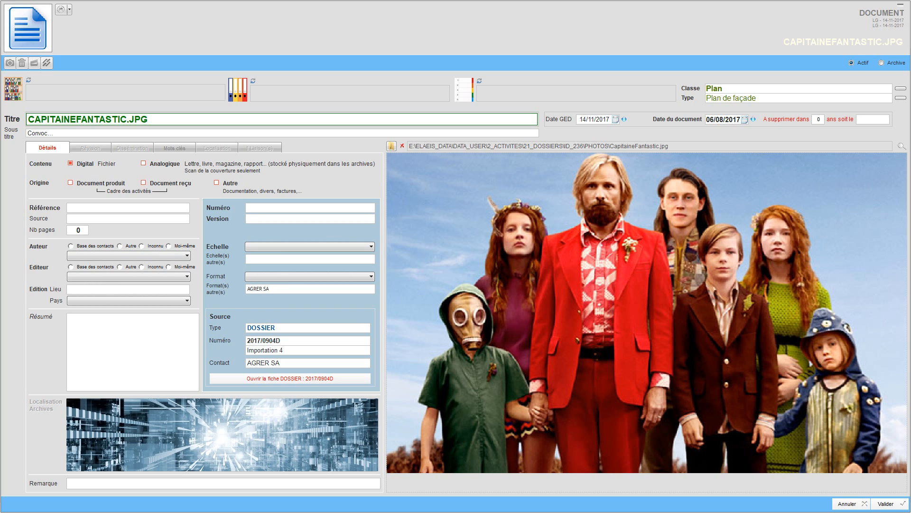
pyautogui.click(865, 502)
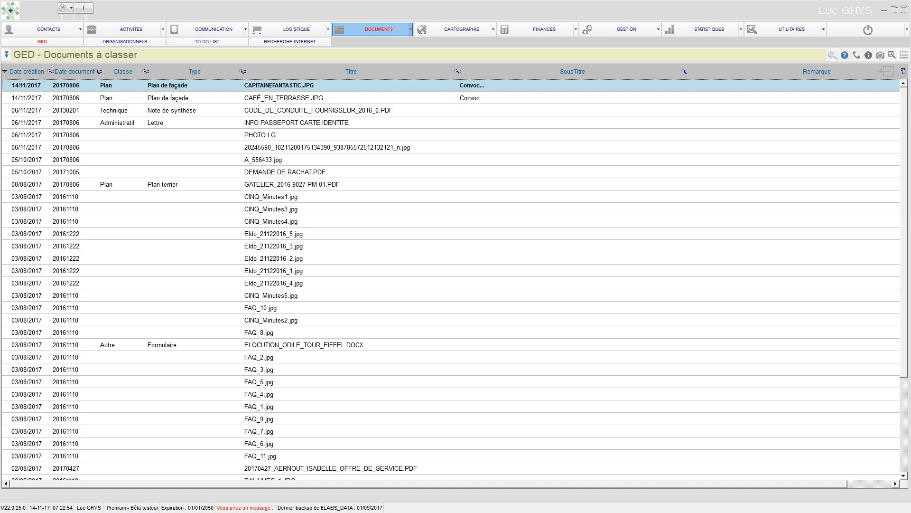
# - View the unpaid purchases and charges in the finances area
pyautogui.click(544, 29)
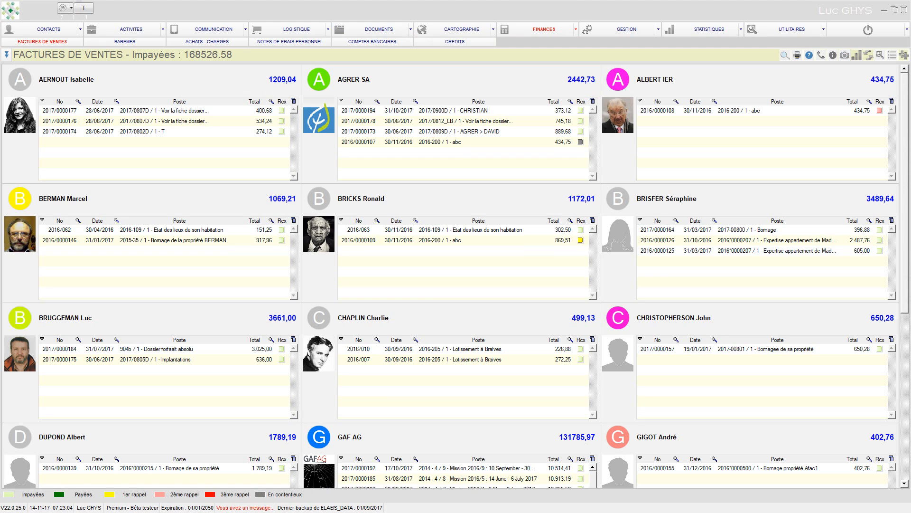
pyautogui.click(206, 42)
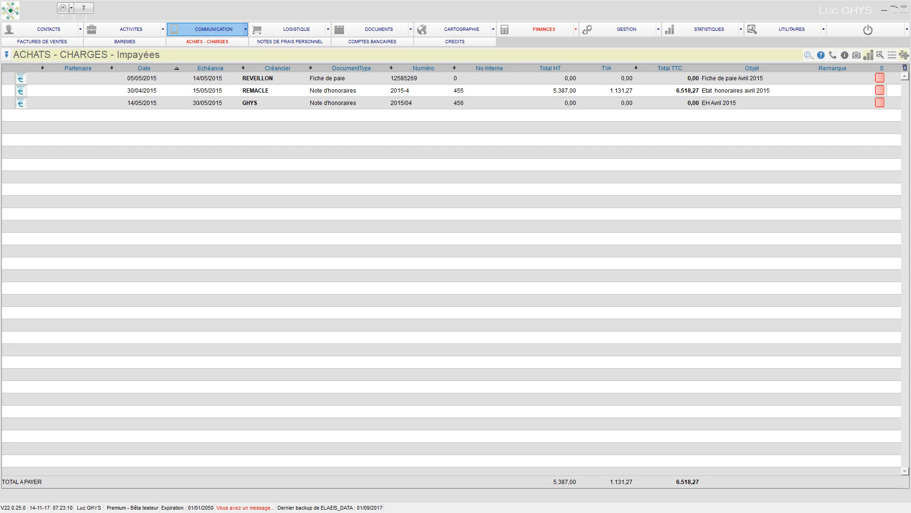
# - Open the FOURNISSEURS cabinet in the GED to show its binders, and request the end of the session
pyautogui.click(375, 29)
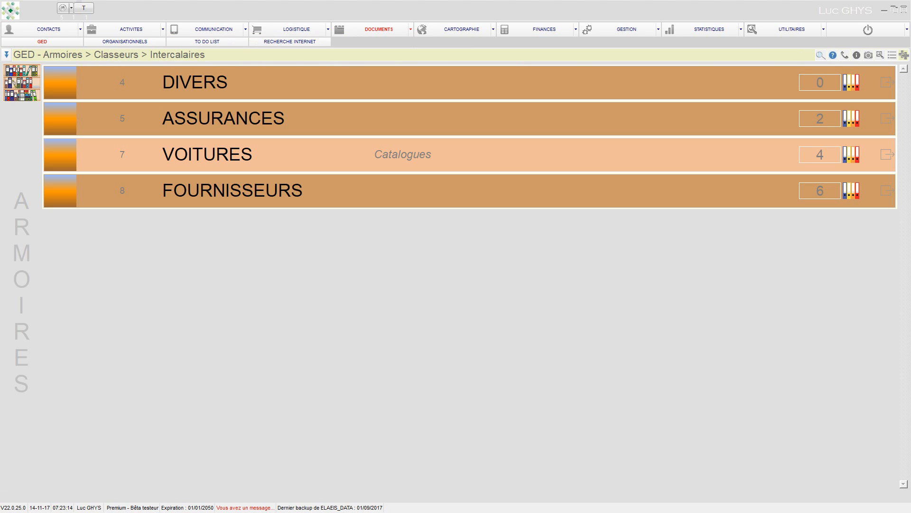
pyautogui.click(304, 190)
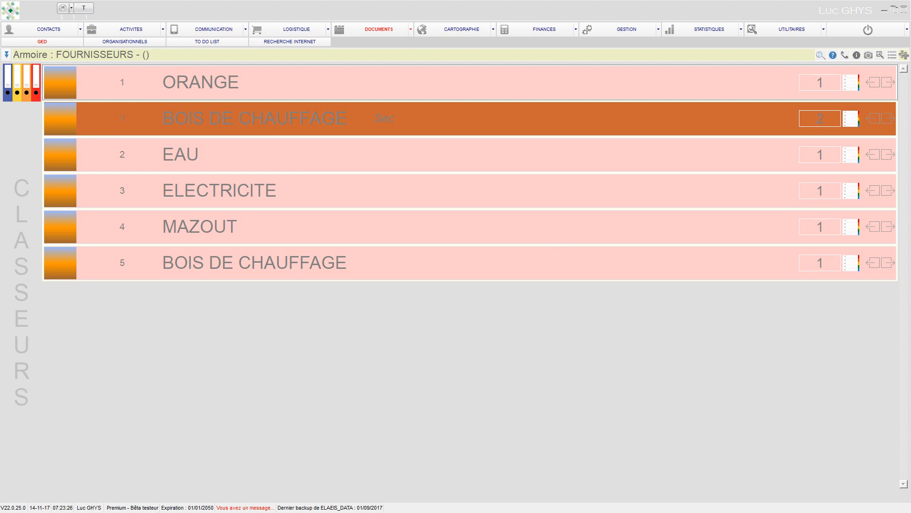
pyautogui.click(867, 30)
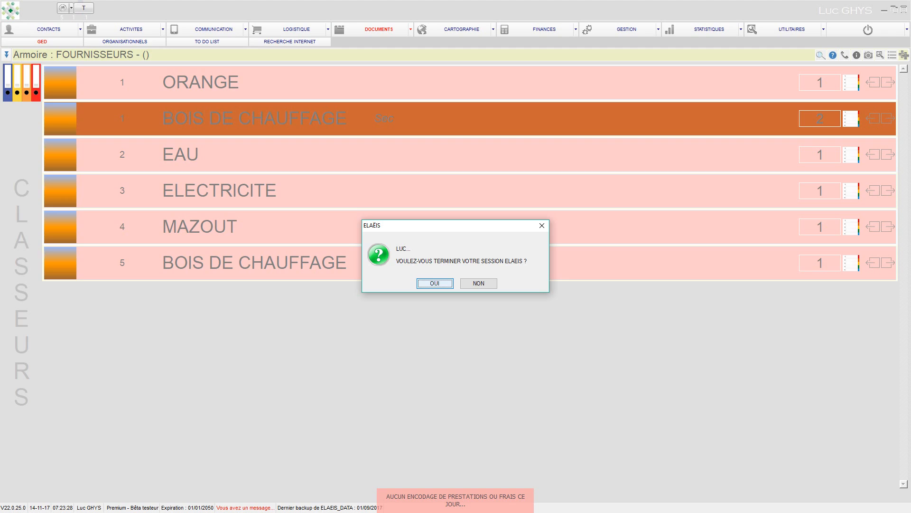